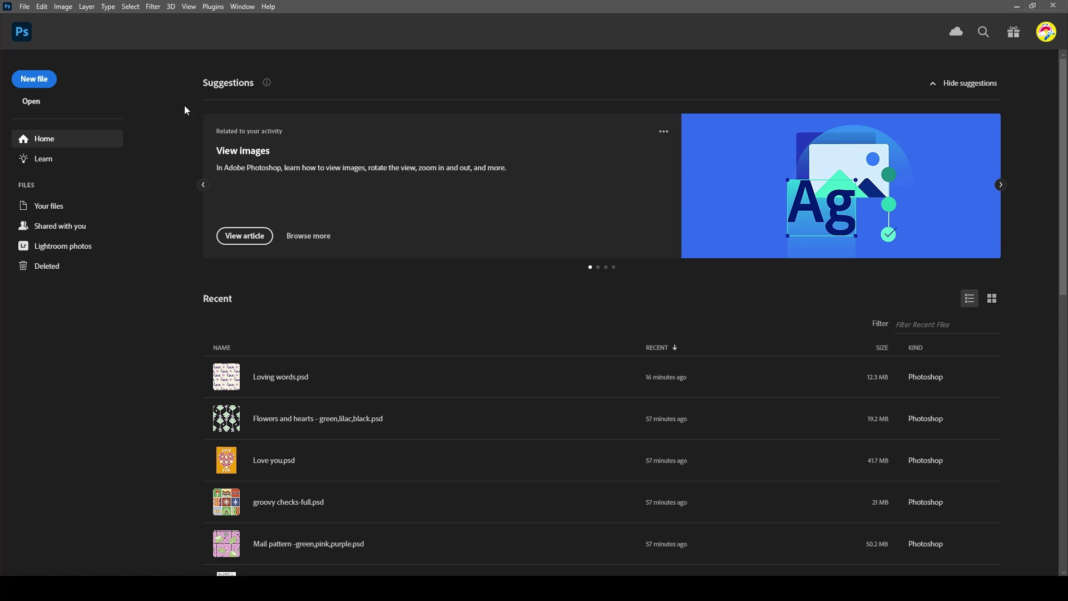
Create a new A4 document, 210 x 297 mm at 300 pixels/inch, in RGB Color with a white background
left_click(43, 85)
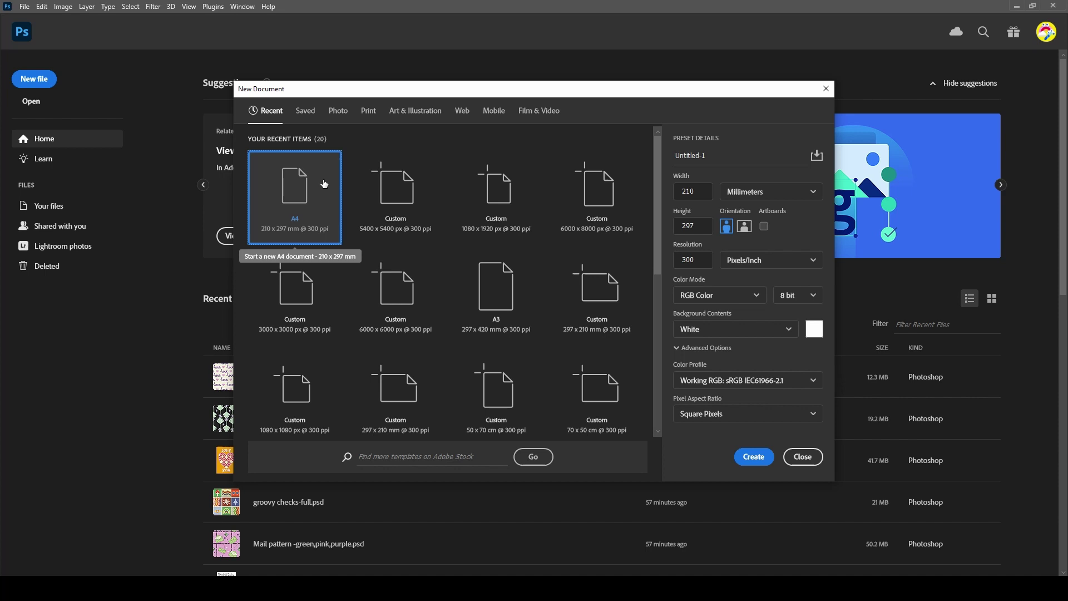
left_click(744, 458)
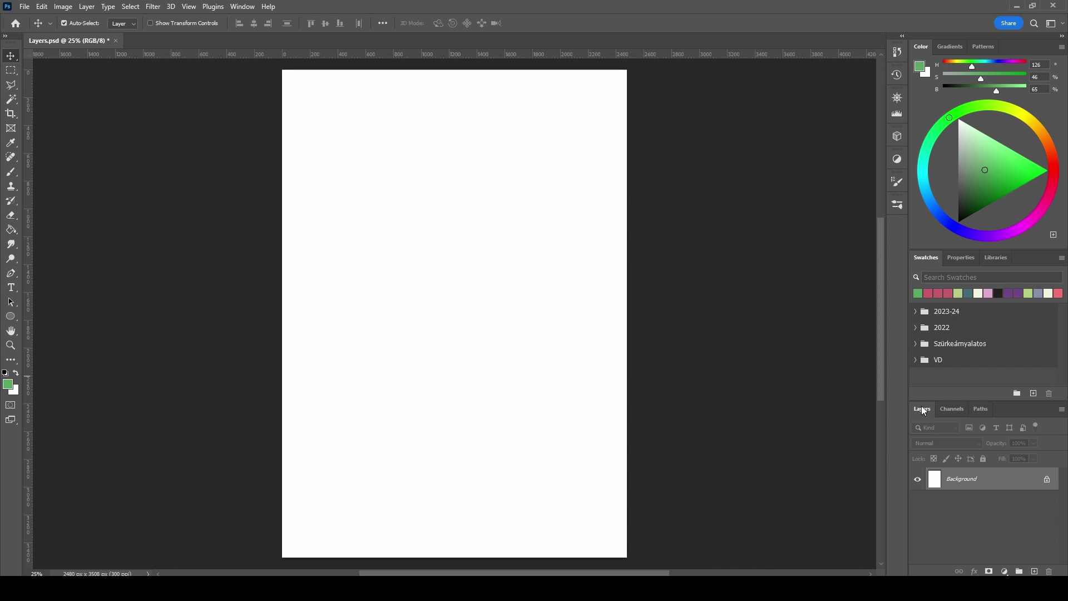
Float the Layers panel over the canvas, reduce its height slightly, and dock it back beside Channels and Paths
mouse_move(922, 414)
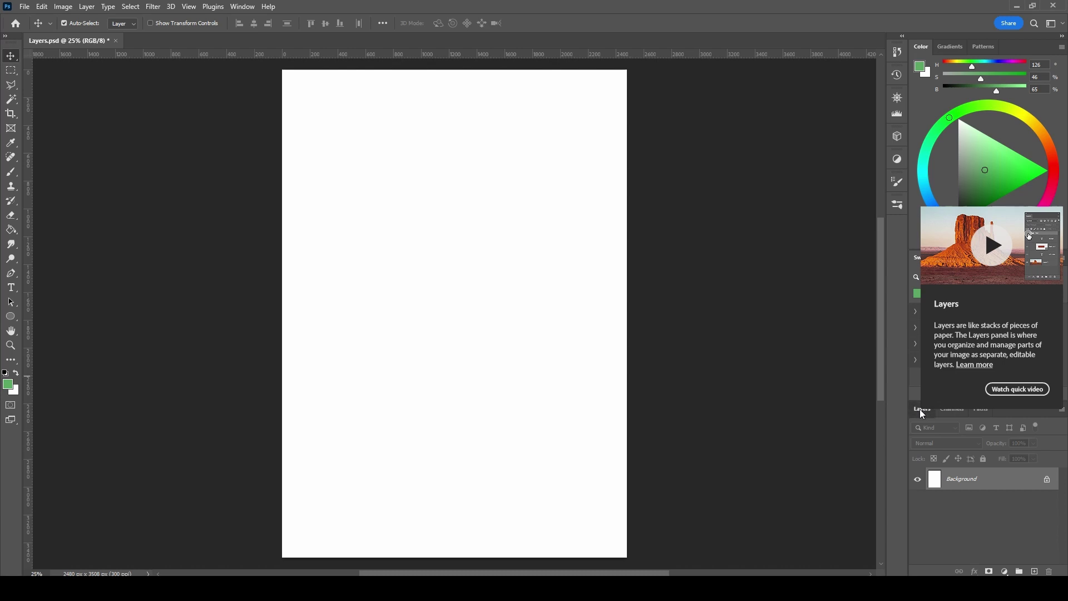
left_click_drag(923, 412, 254, 197)
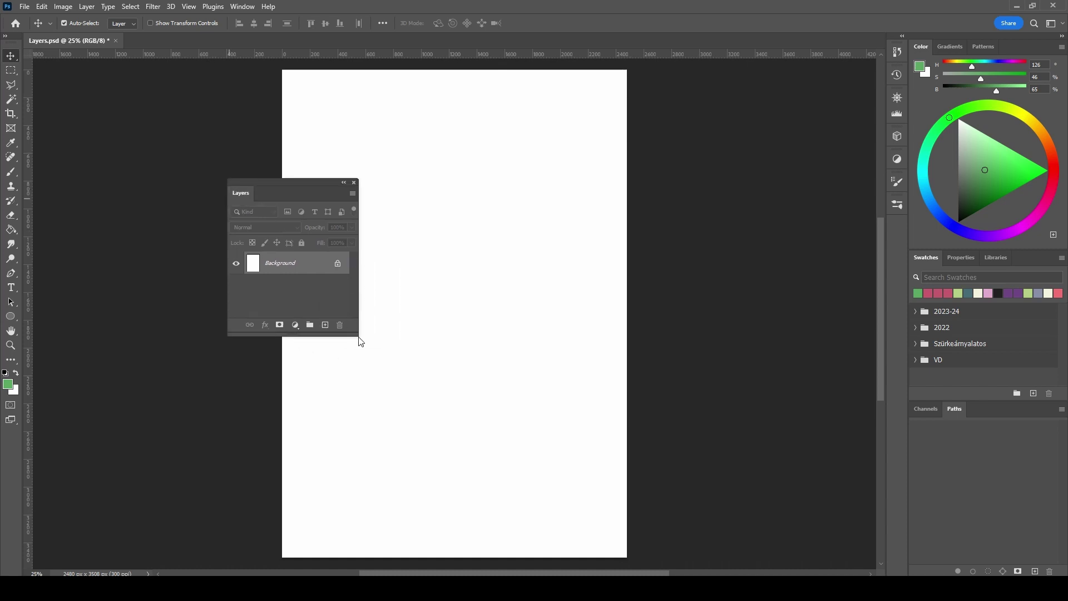
mouse_move(361, 341)
left_mouse_down()
mouse_move(419, 465)
mouse_move(359, 354)
mouse_move(359, 313)
mouse_move(342, 335)
left_mouse_up()
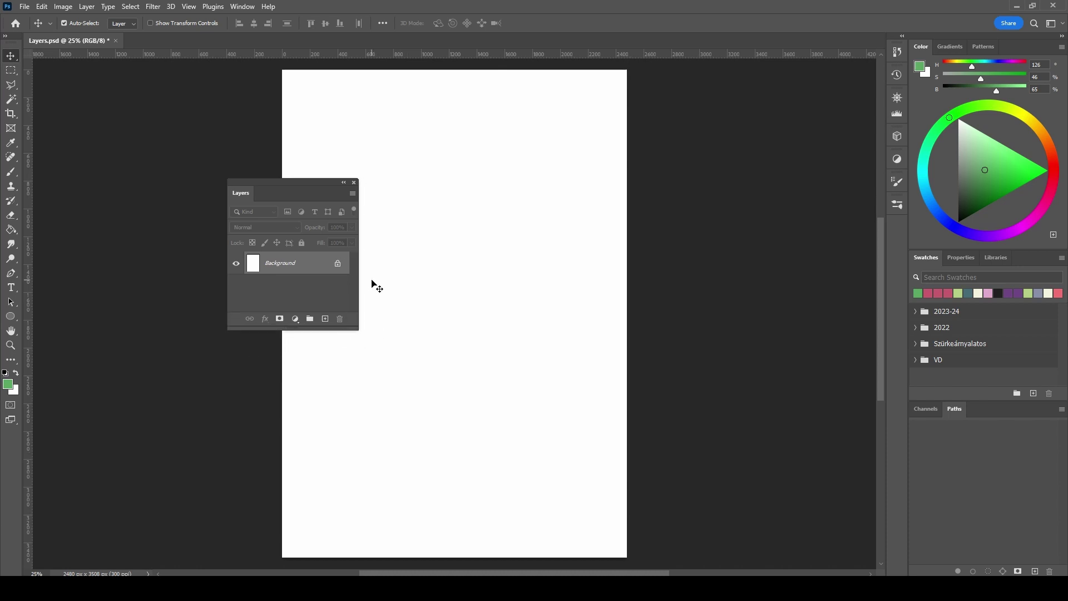
left_click_drag(240, 195, 978, 411)
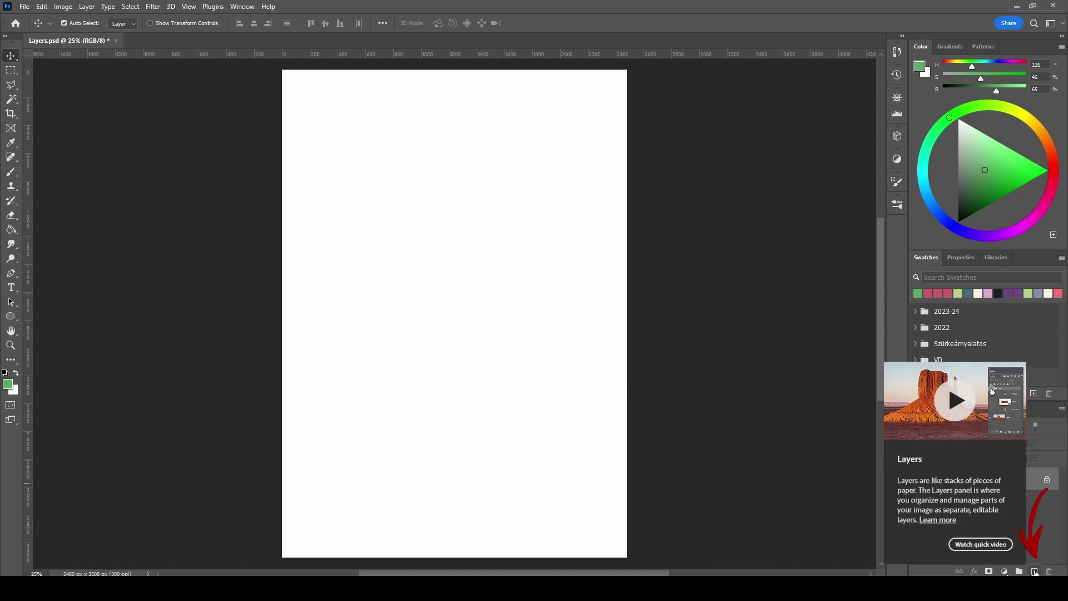
Add two empty layers above the Background and delete the lower one, Layer 1
left_click(1036, 572)
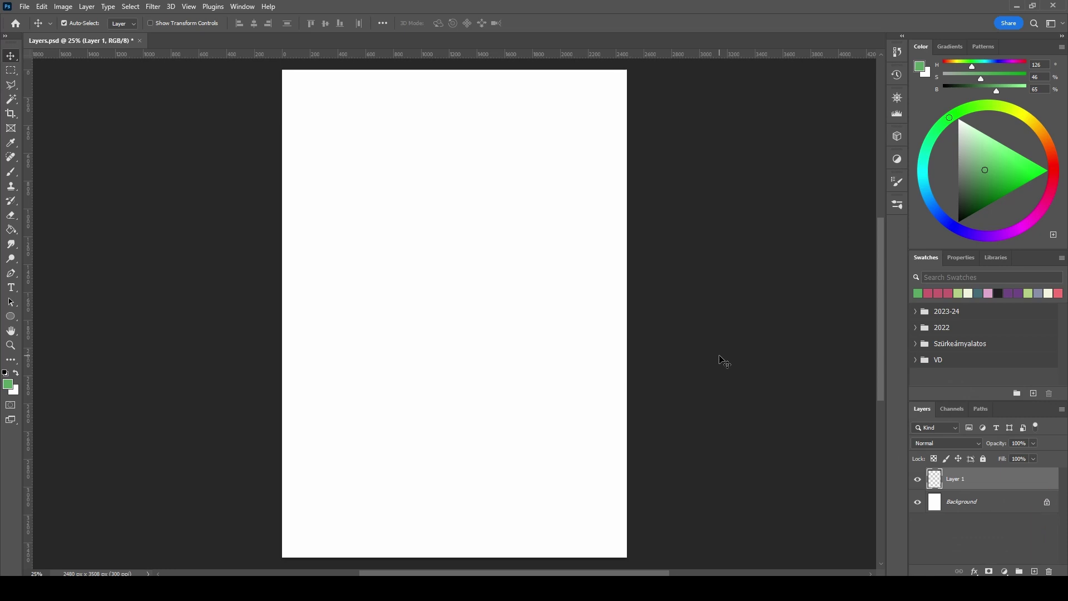
key("ctrl")
key("ctrl+shift+n")
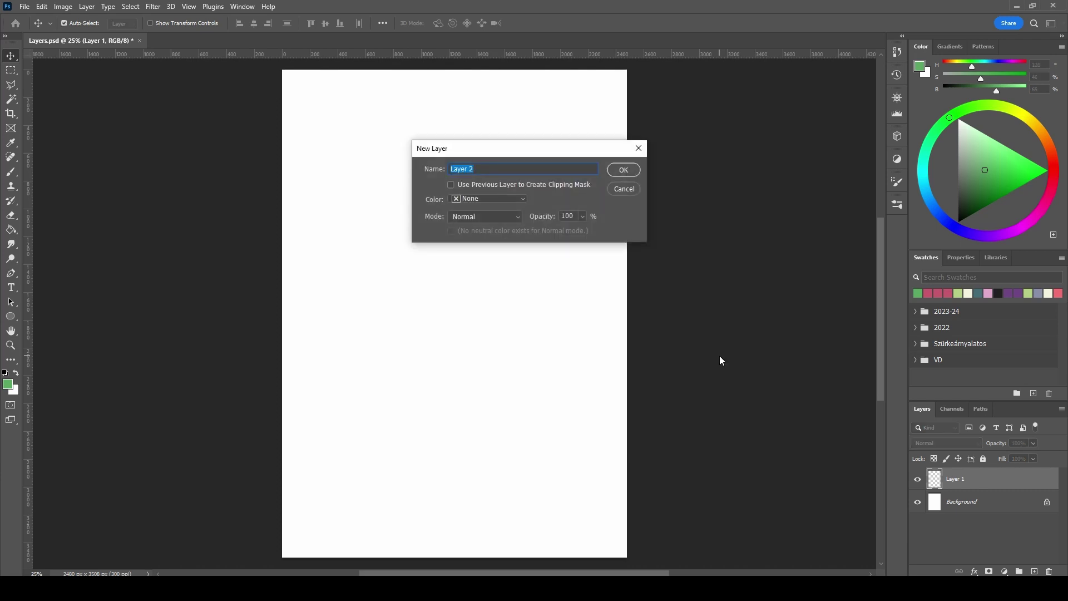
left_click(624, 170)
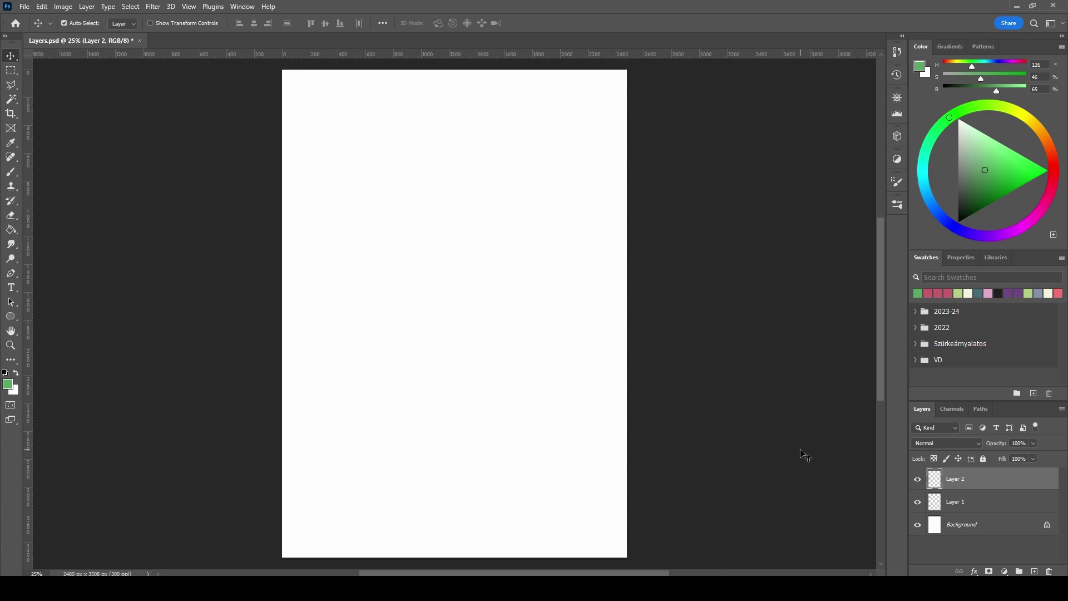
left_click(967, 507)
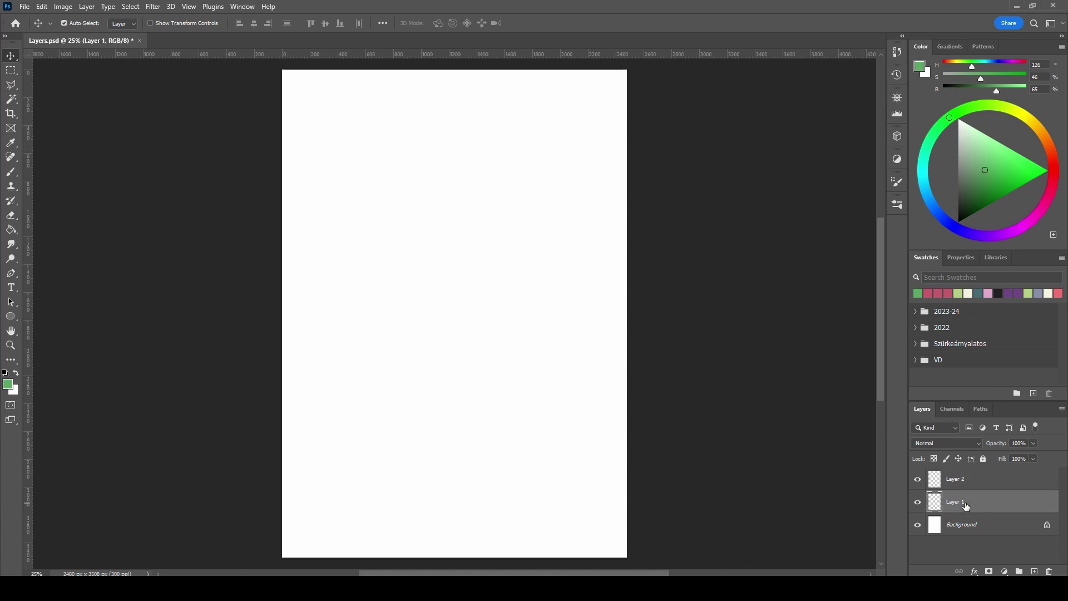
left_click(1050, 571)
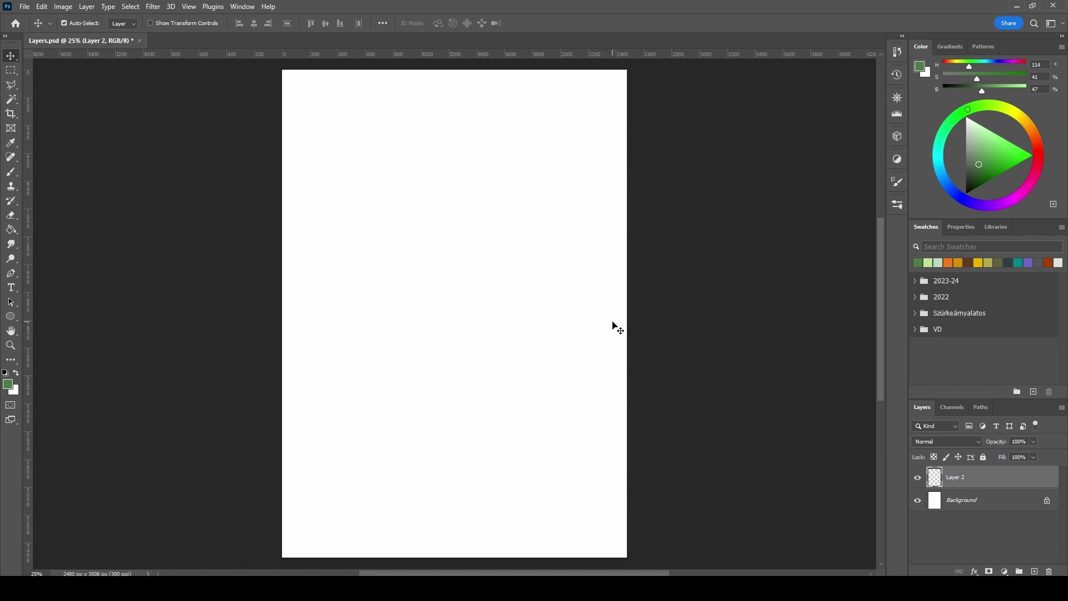
Set up the Brush tool with the Kyle's Manga - Edge preset at 22 px
left_click(10, 173)
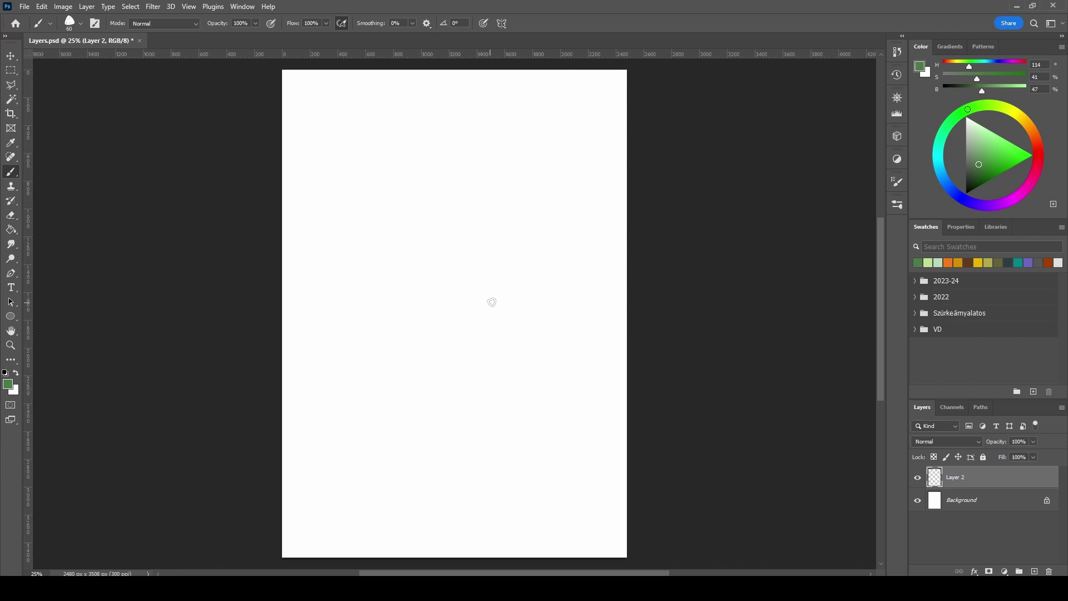
left_click(898, 206)
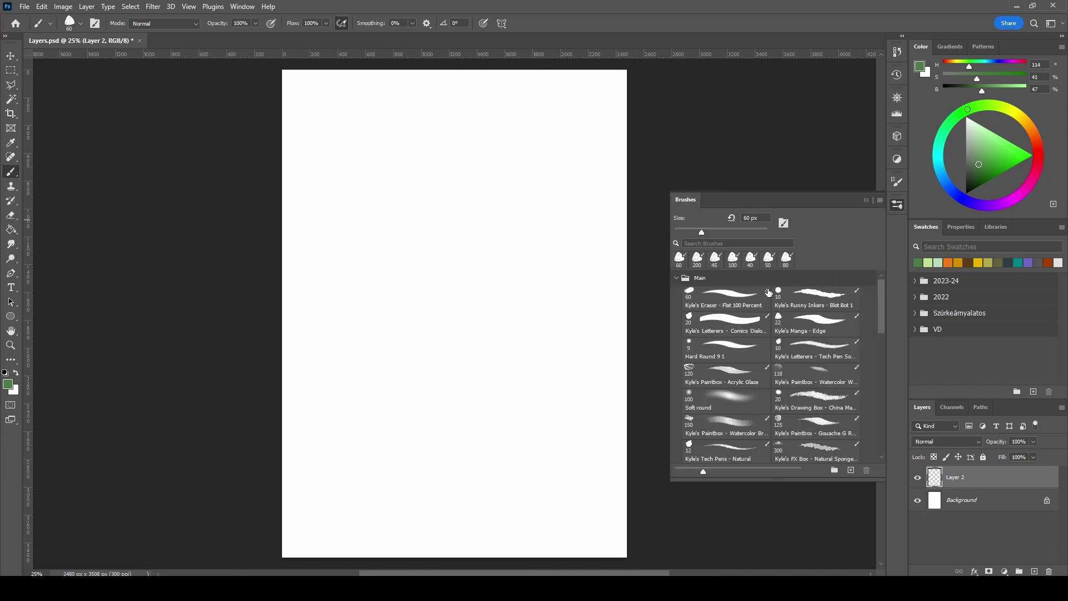
mouse_move(885, 300)
left_mouse_down()
mouse_move(883, 346)
mouse_move(877, 299)
mouse_move(859, 291)
left_mouse_up()
left_click(811, 323)
left_click(899, 206)
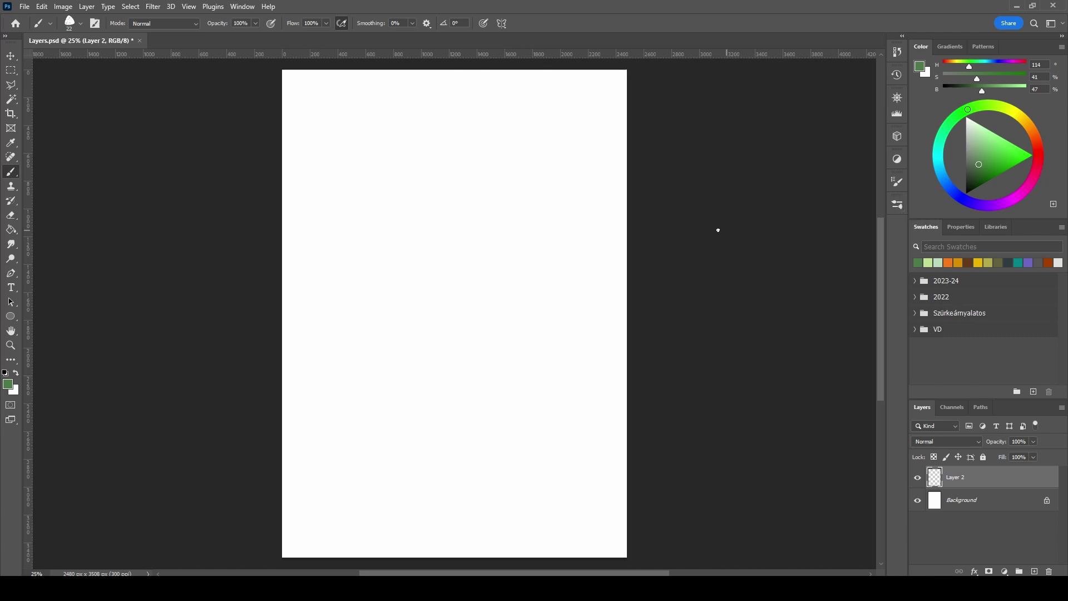
Display the list of brush presets and collapse it again
left_click(248, 11)
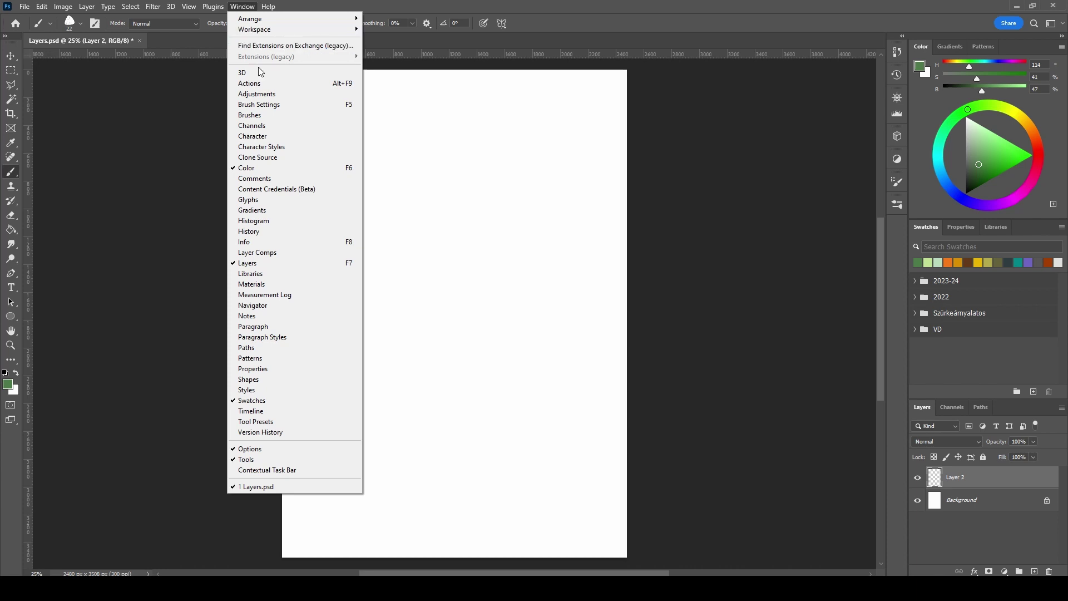
left_click(262, 116)
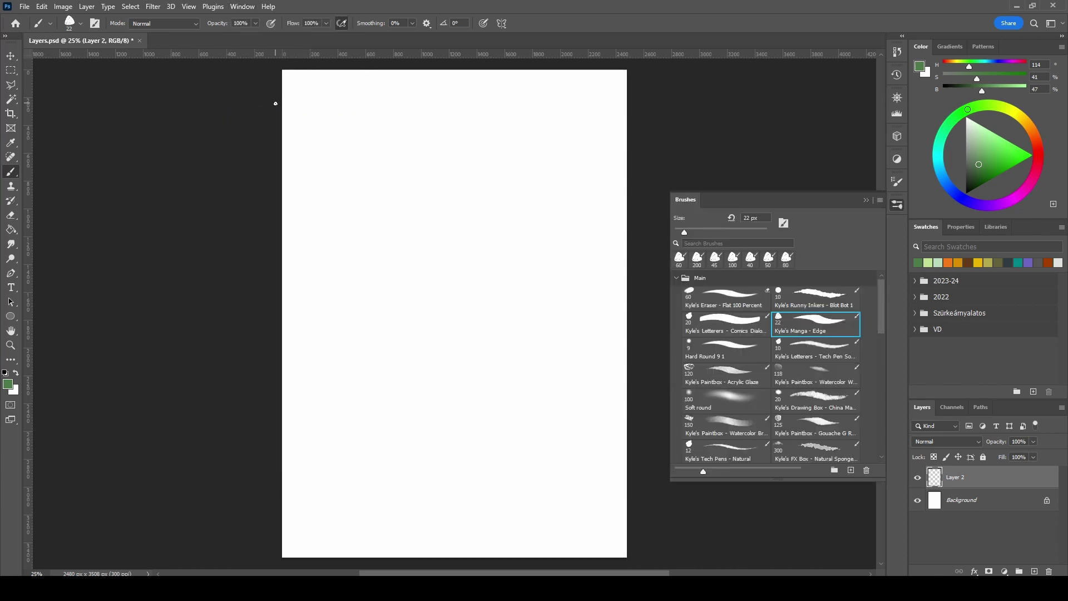
left_click(897, 206)
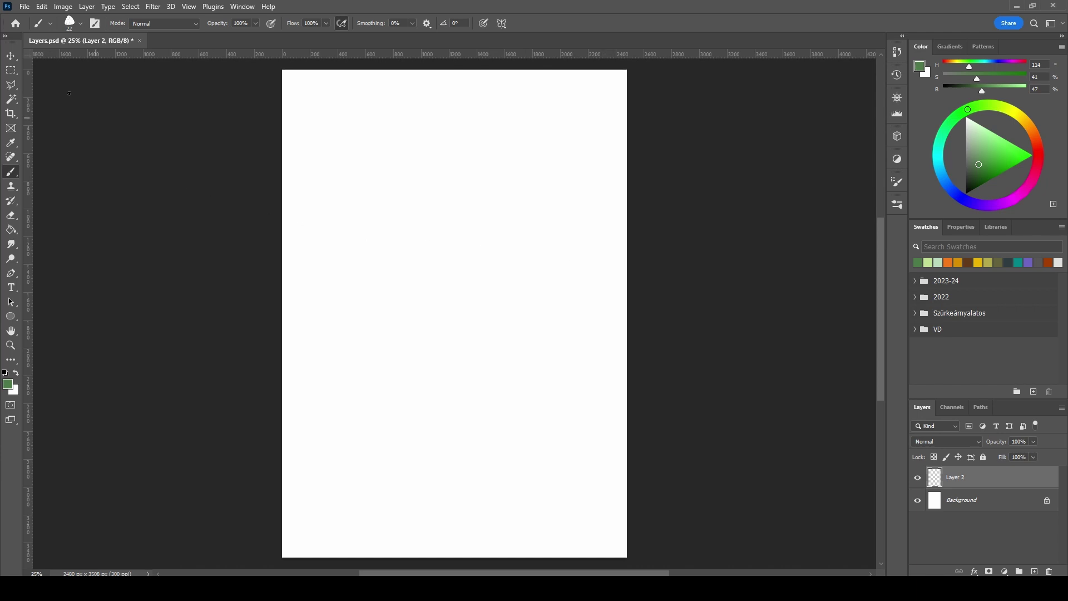
Examine the keyboard shortcuts assigned to the tools, open the Rectangular Marquee Tool's shortcut for editing, and cancel
left_click(41, 6)
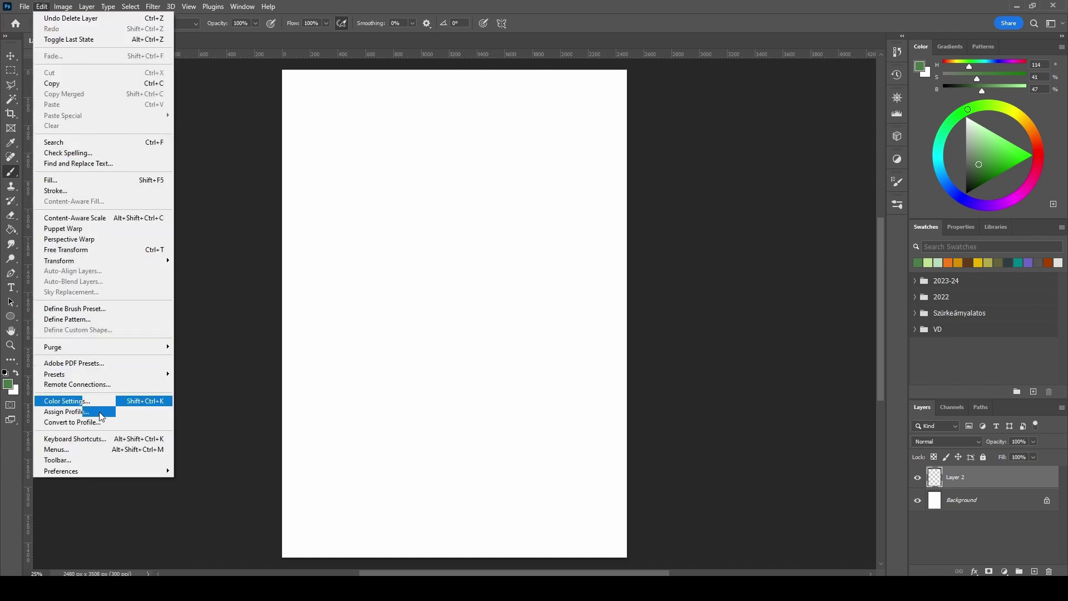
left_click(95, 439)
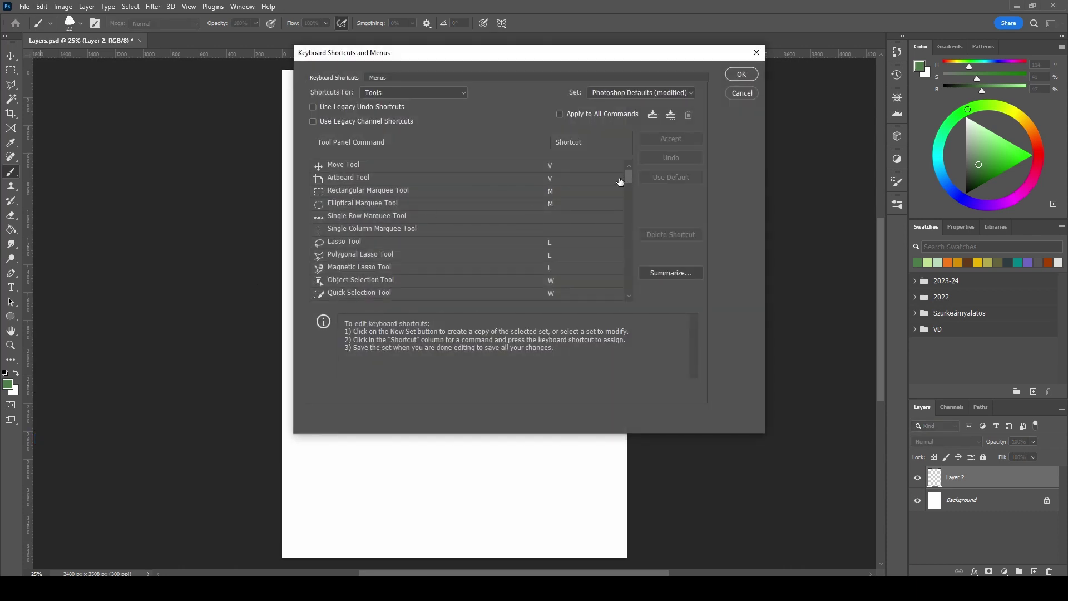
left_click(554, 195)
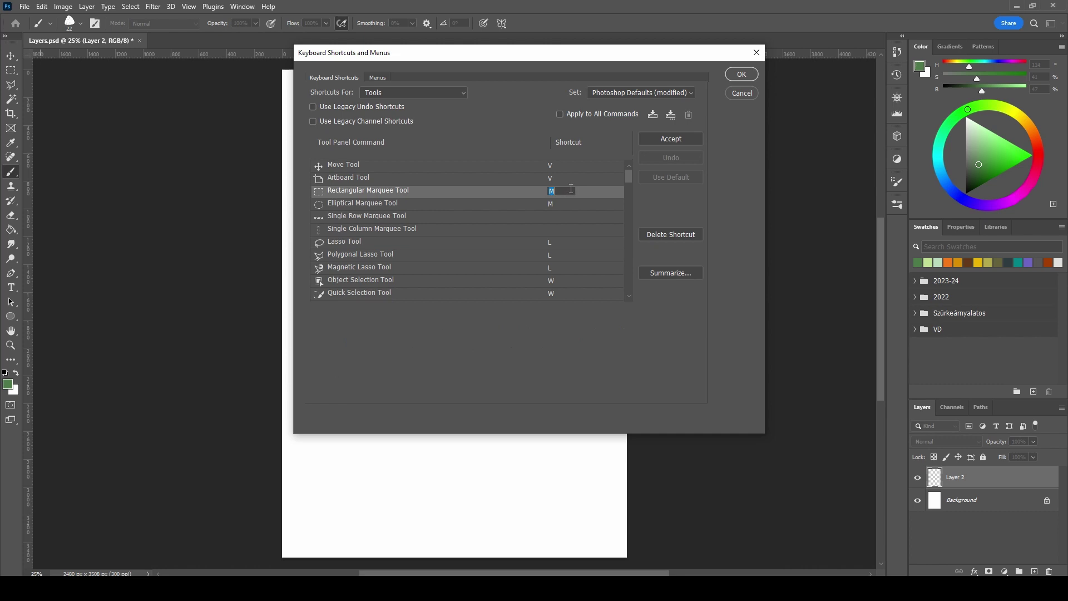
left_click(742, 93)
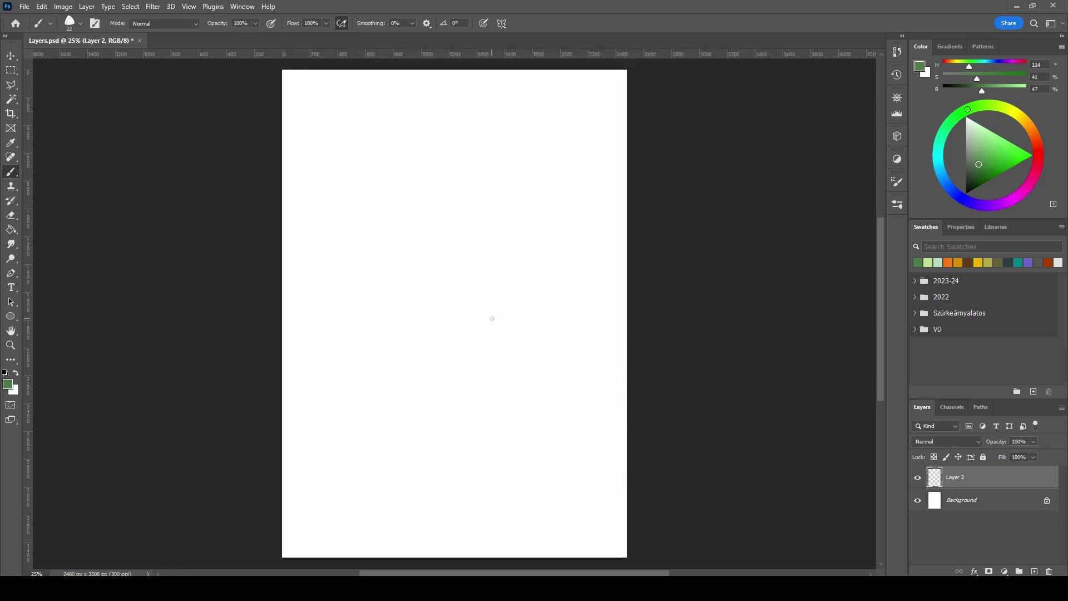
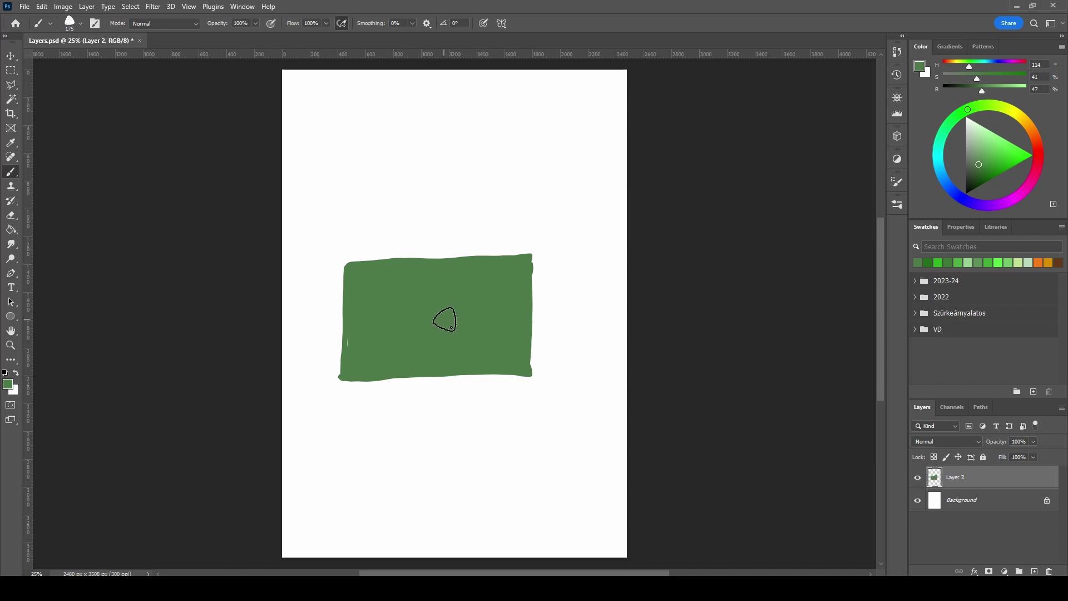
Trim the green rectangle's rough edges on Layer 2 into straight sides with the Eraser enlarged to 250 px
key("e")
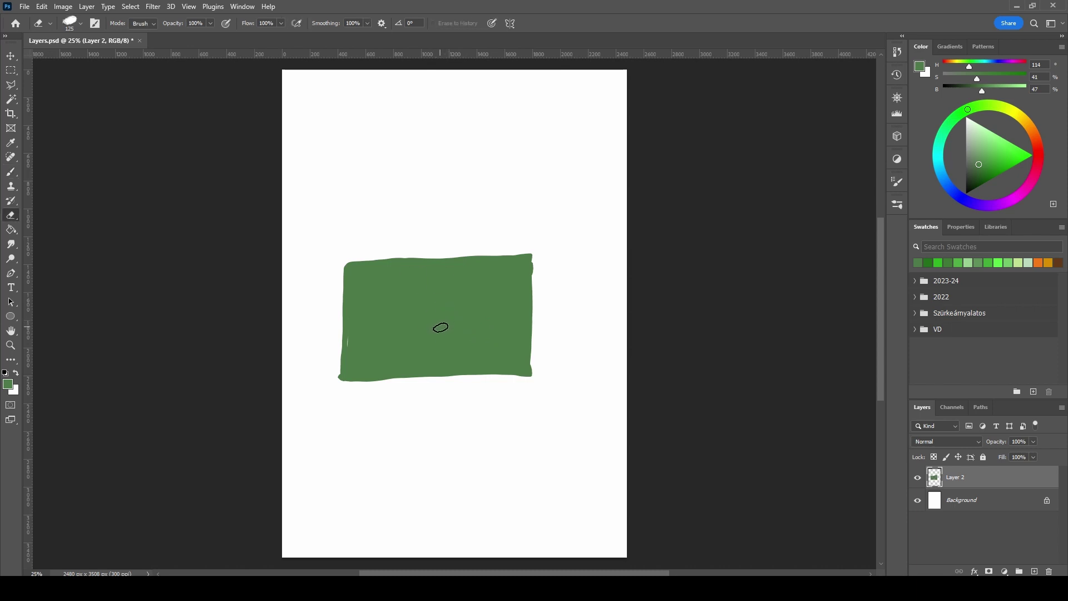
key("bracketright")
key("bracketright")
key("bracketright")
key("bracketright")
left_click_drag(343, 258, 539, 257)
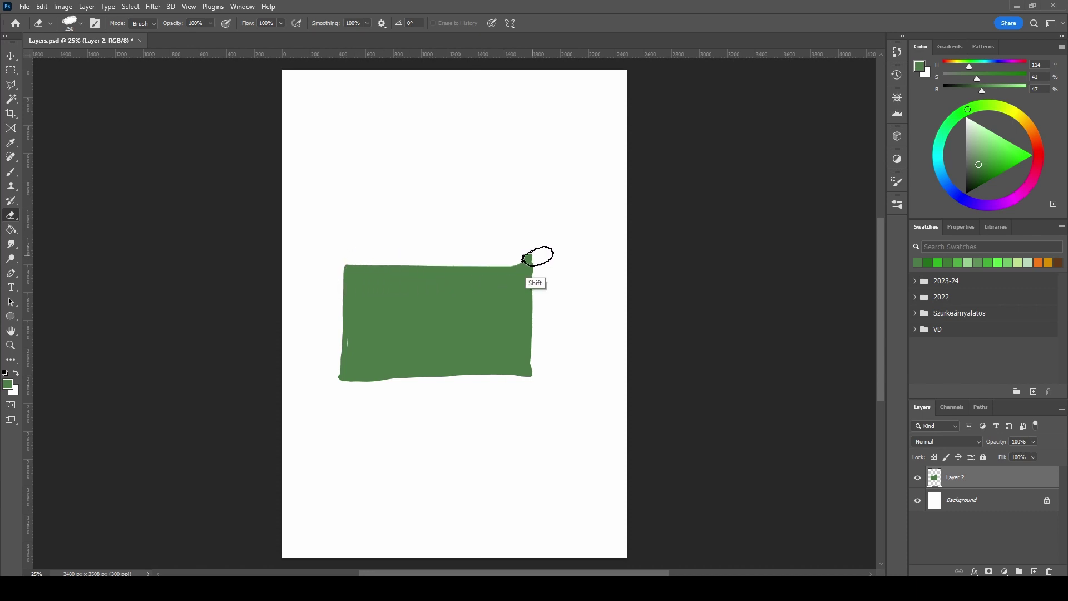
mouse_move(345, 257)
left_mouse_down()
mouse_move(337, 415)
mouse_move(338, 377)
mouse_move(579, 372)
left_mouse_up()
left_click(540, 273)
left_click(538, 409, "shift")
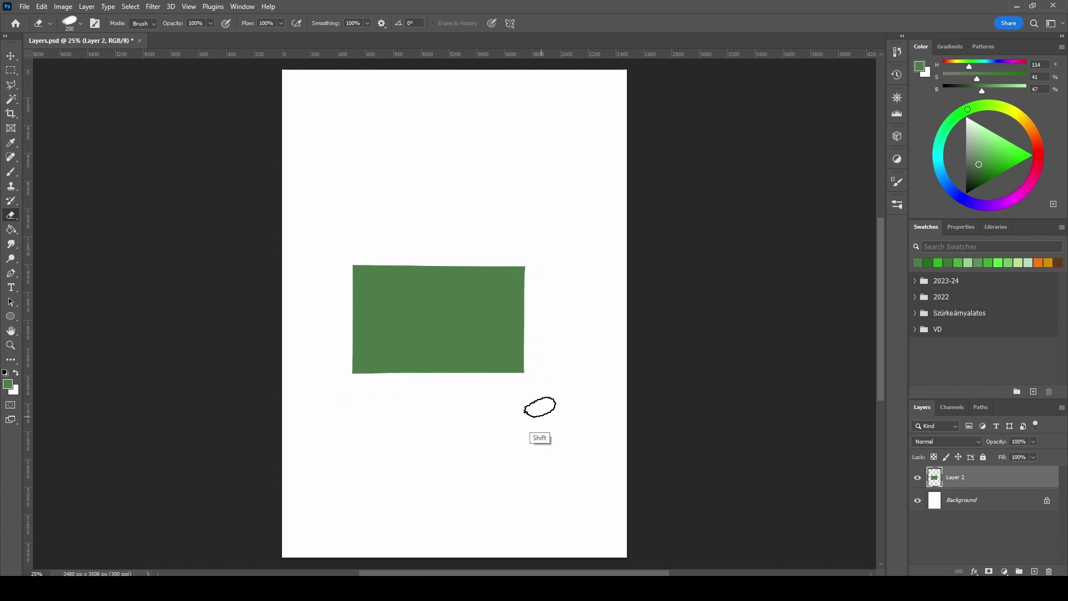
Add a new layer above Layer 2 and paint a filled orange triangle on it, above the green rectangle
key("b")
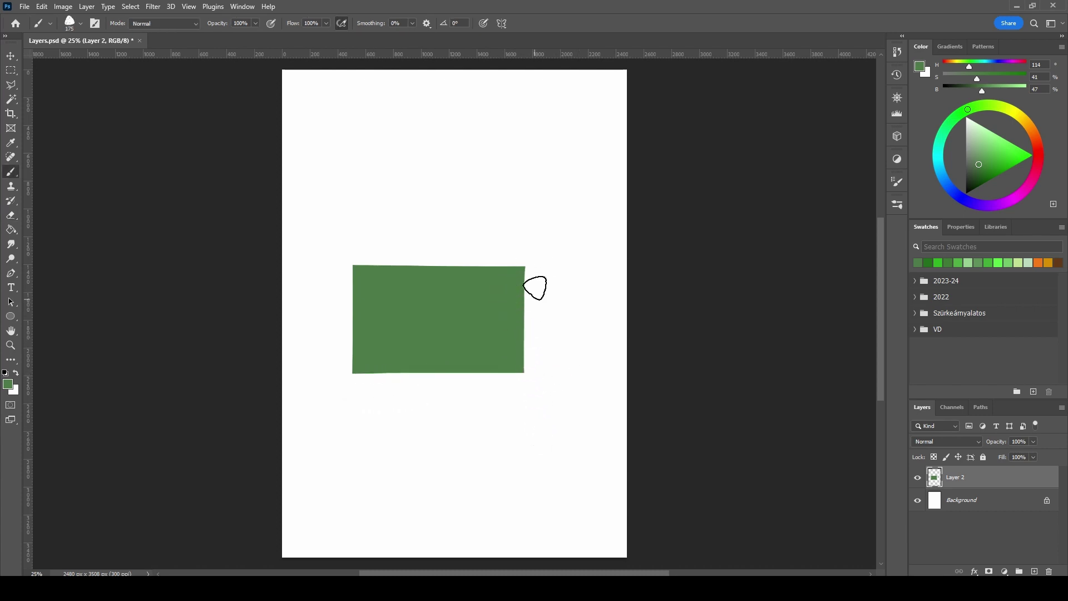
left_click(1034, 572)
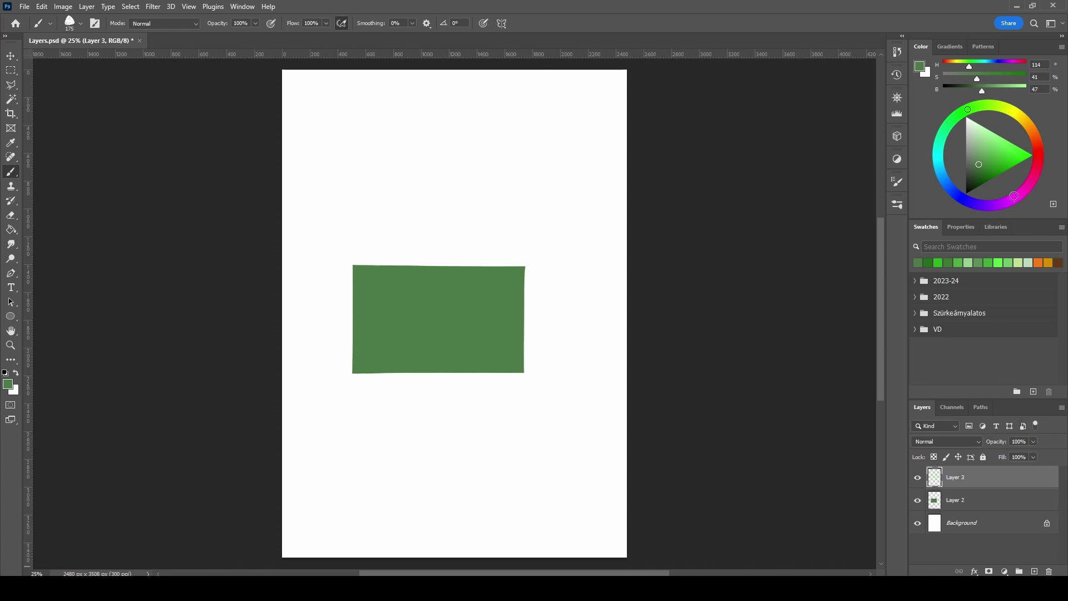
left_click(1039, 261)
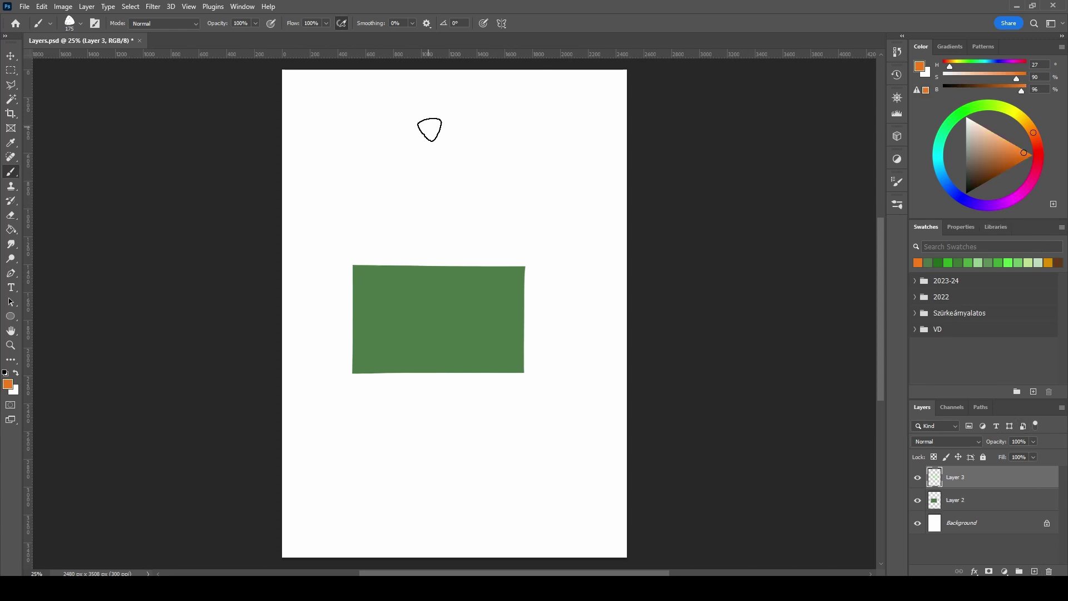
mouse_move(435, 108)
left_mouse_down()
mouse_move(380, 228)
mouse_move(528, 226)
mouse_move(459, 126)
mouse_move(426, 130)
mouse_move(387, 223)
mouse_move(475, 172)
mouse_move(415, 174)
mouse_move(495, 219)
mouse_move(454, 140)
mouse_move(384, 222)
mouse_move(478, 210)
mouse_move(402, 222)
mouse_move(436, 166)
mouse_move(472, 211)
left_mouse_up()
Erase the orange triangle's rough edges into straight sides with sharp corners, and return to the Brush tool
key("e")
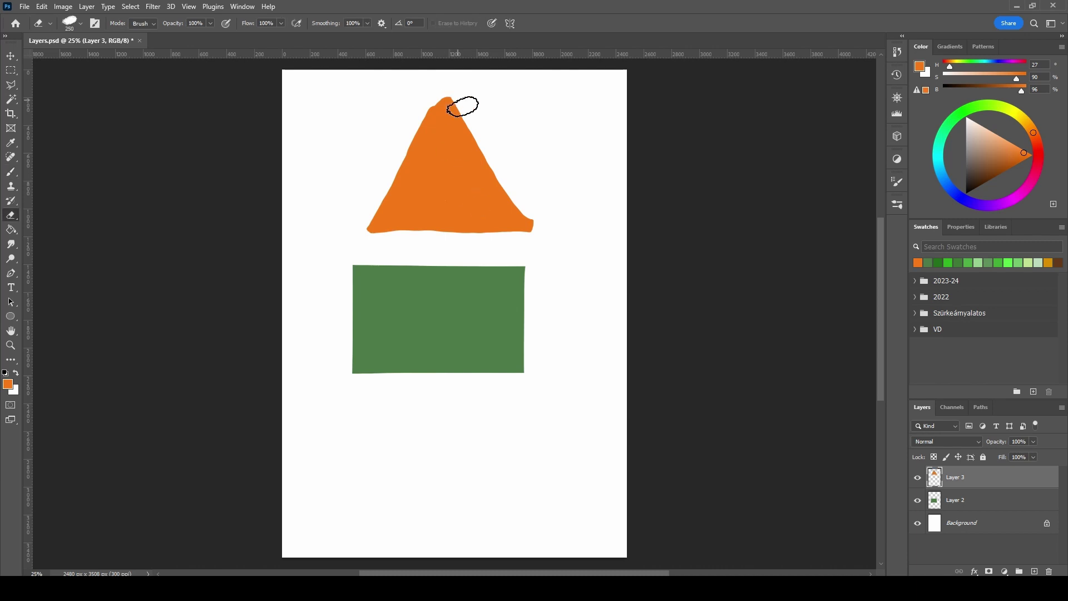
mouse_move(461, 105)
left_mouse_down()
mouse_move(546, 246)
mouse_move(365, 225)
mouse_move(523, 232)
mouse_move(369, 218)
mouse_move(443, 99)
left_mouse_up()
key("b")
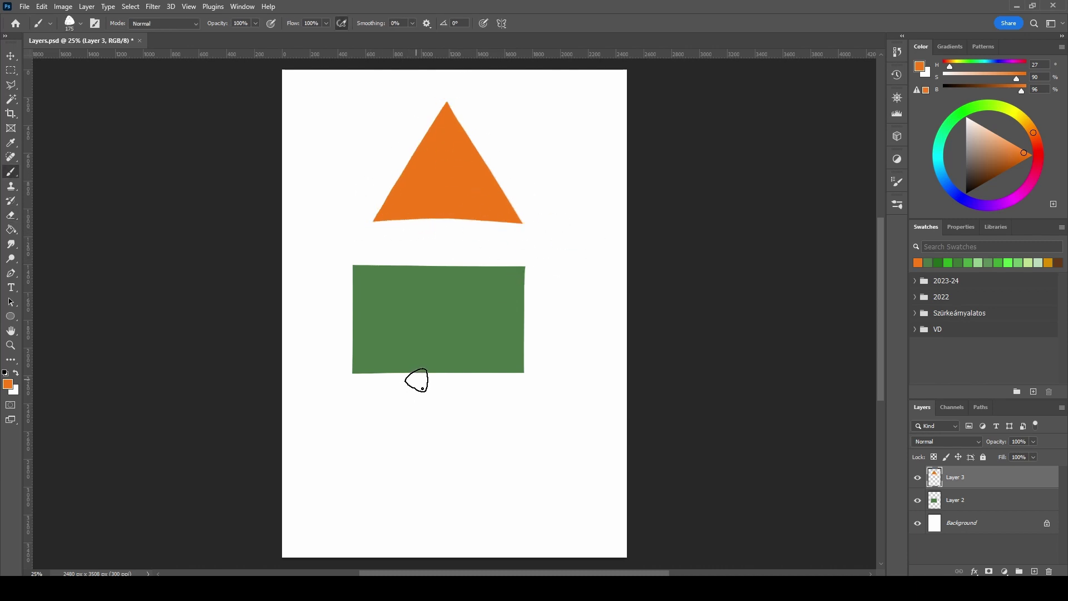
Draw an orange rectangle shape about 1232 x 682 px below the green rectangle, and delete its layer
left_click(14, 319)
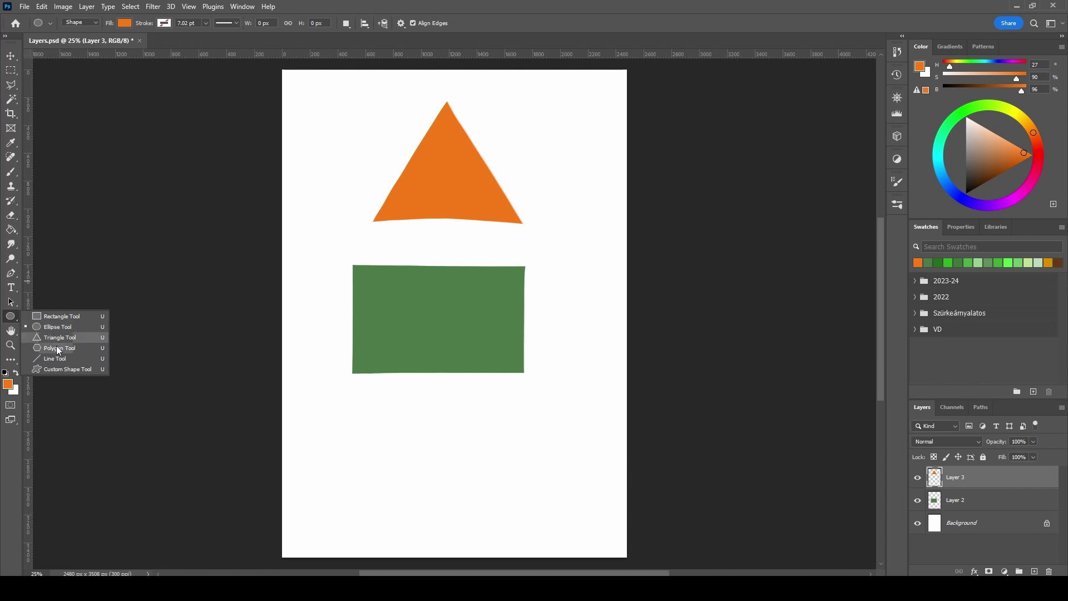
left_click(61, 316)
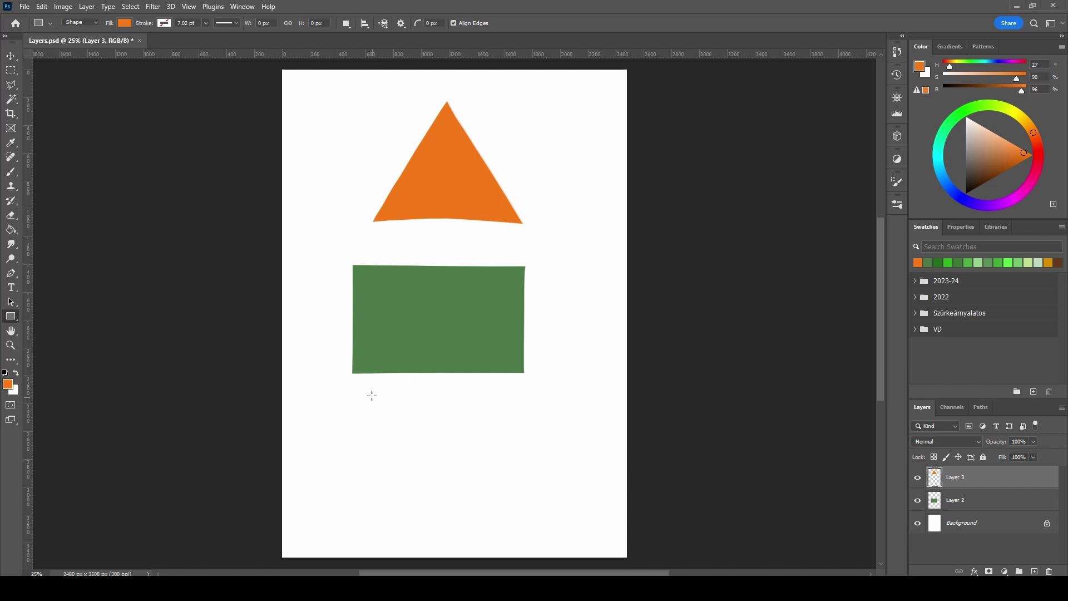
left_click_drag(367, 396, 539, 490)
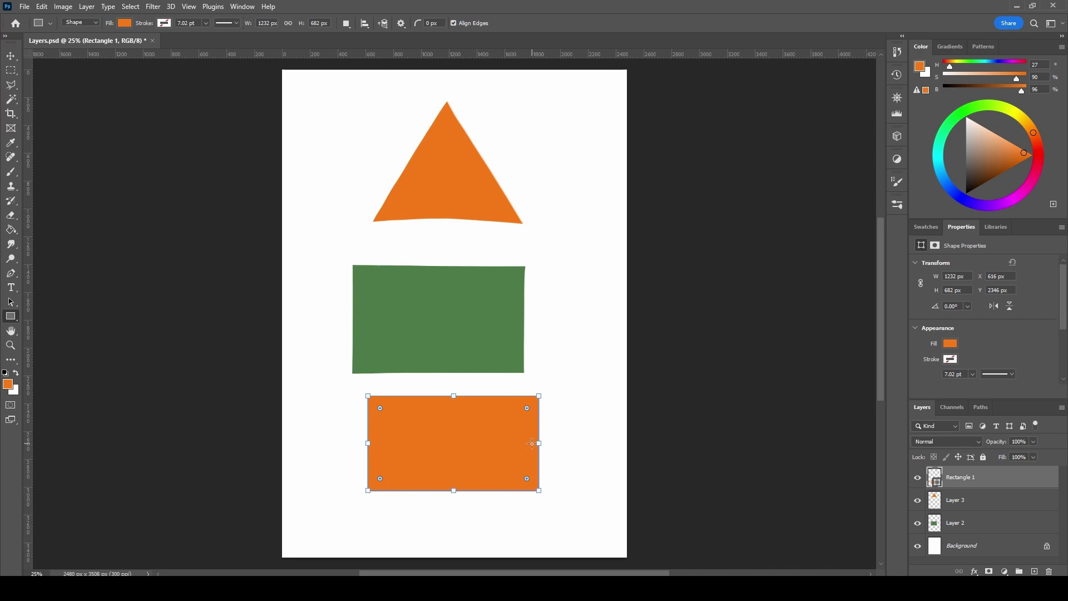
key("Escape")
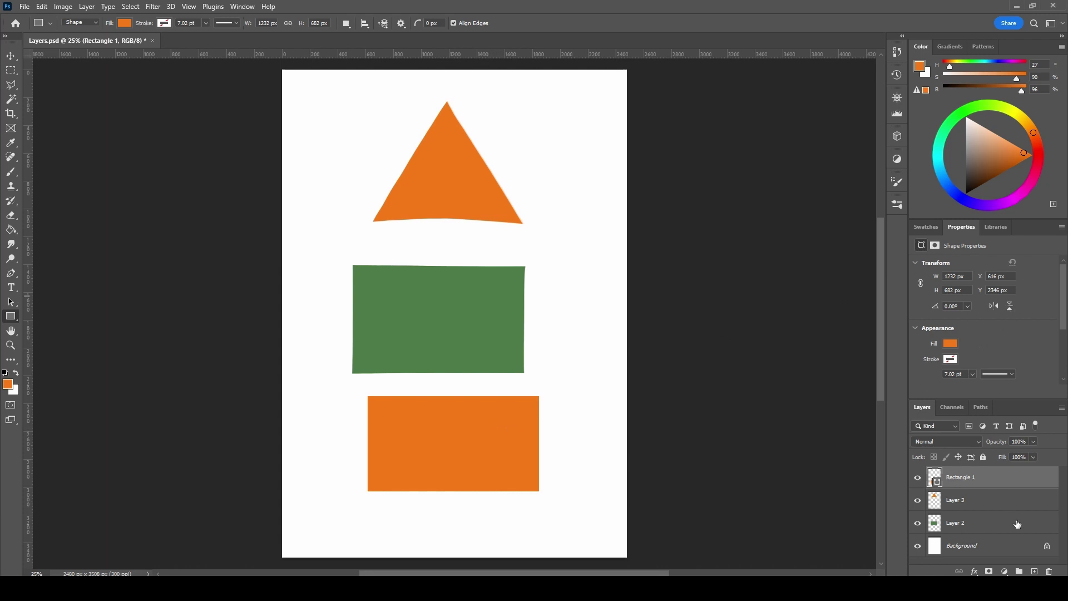
left_click(1049, 571)
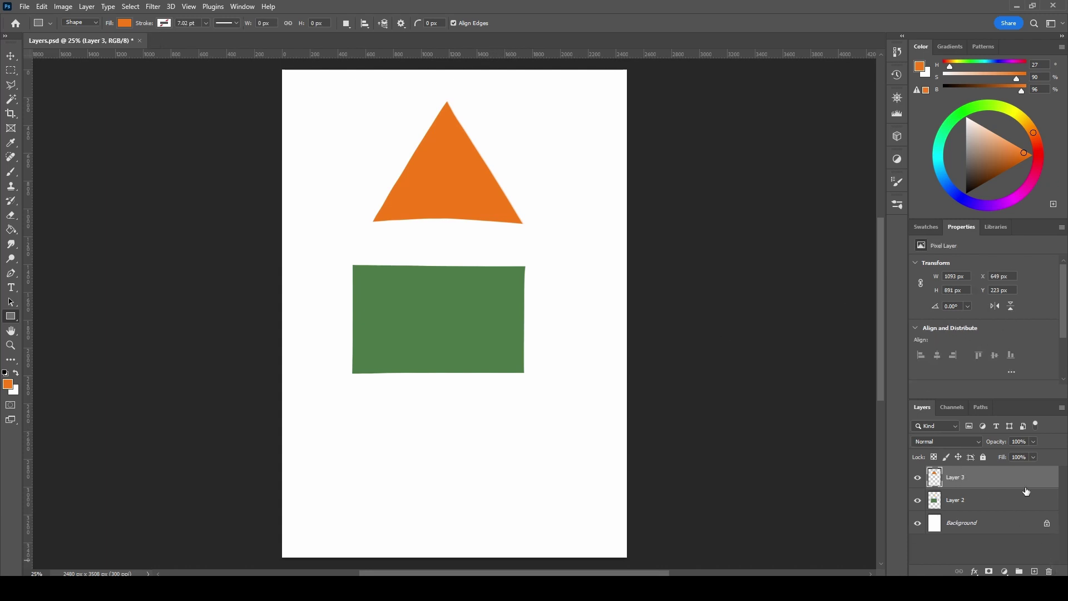
Show the colour swatches, switch to the Move tool, and restore the deleted orange rectangle layer and delete it again
left_click(927, 227)
key("v")
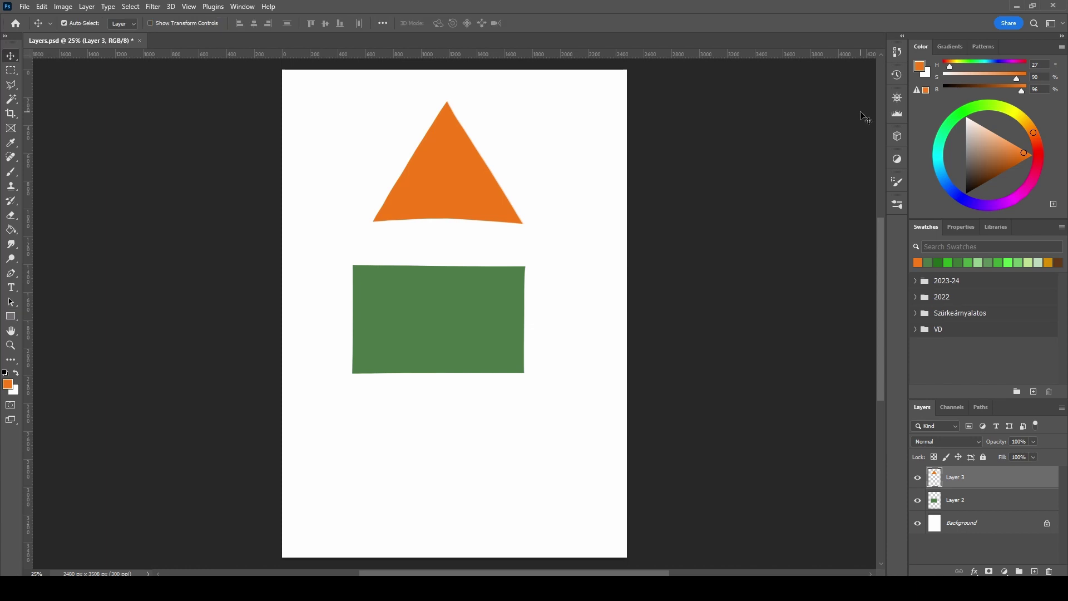
key("ctrl+z")
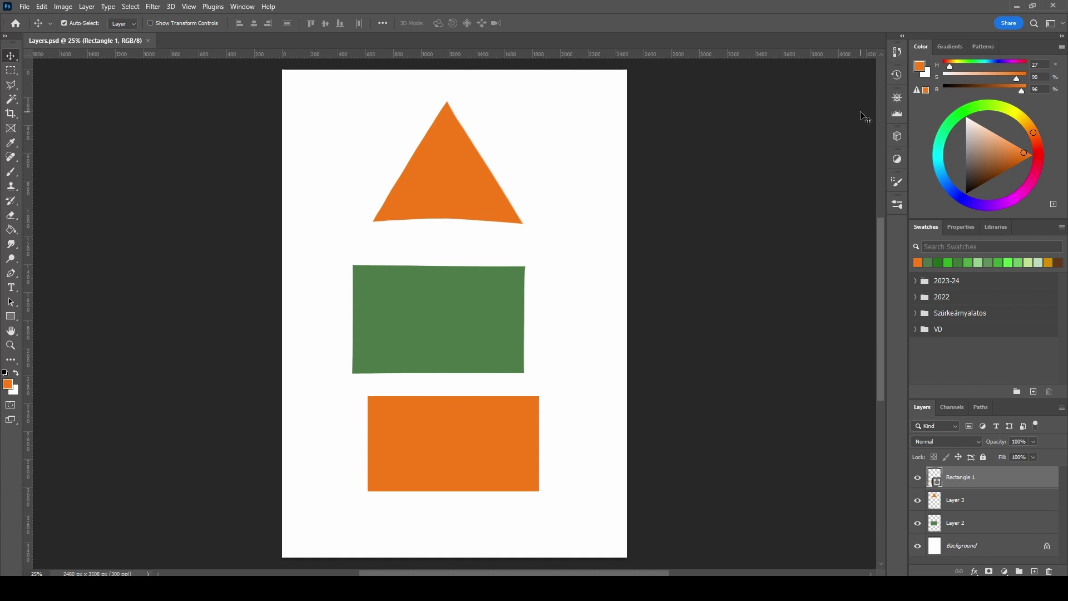
key("Delete")
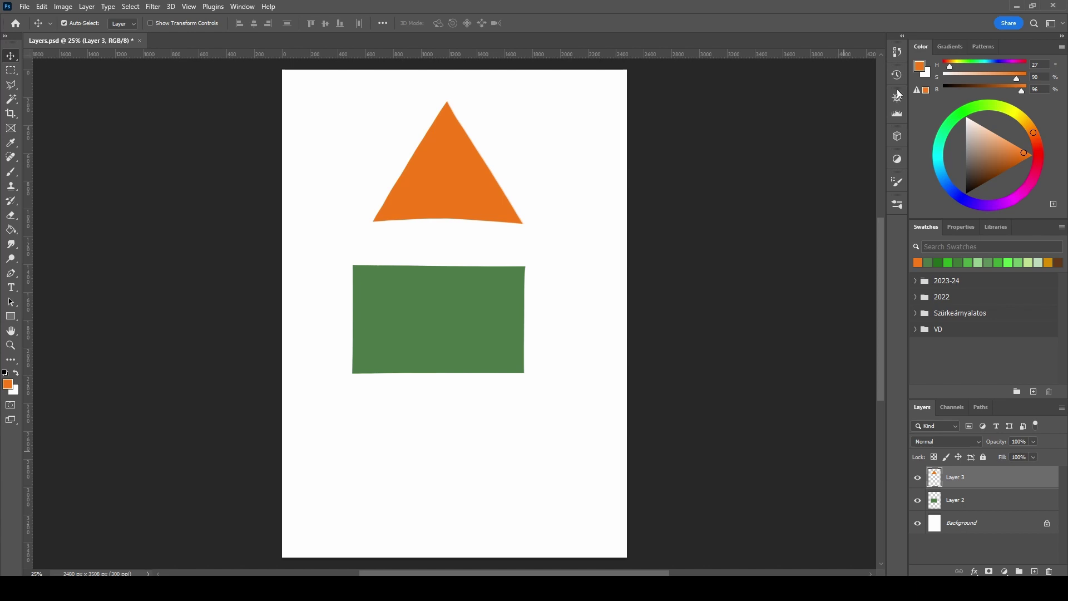
Enlarge the layer list, select Layer 2, and toggle its visibility off and back on
left_click_drag(1002, 399, 1002, 342)
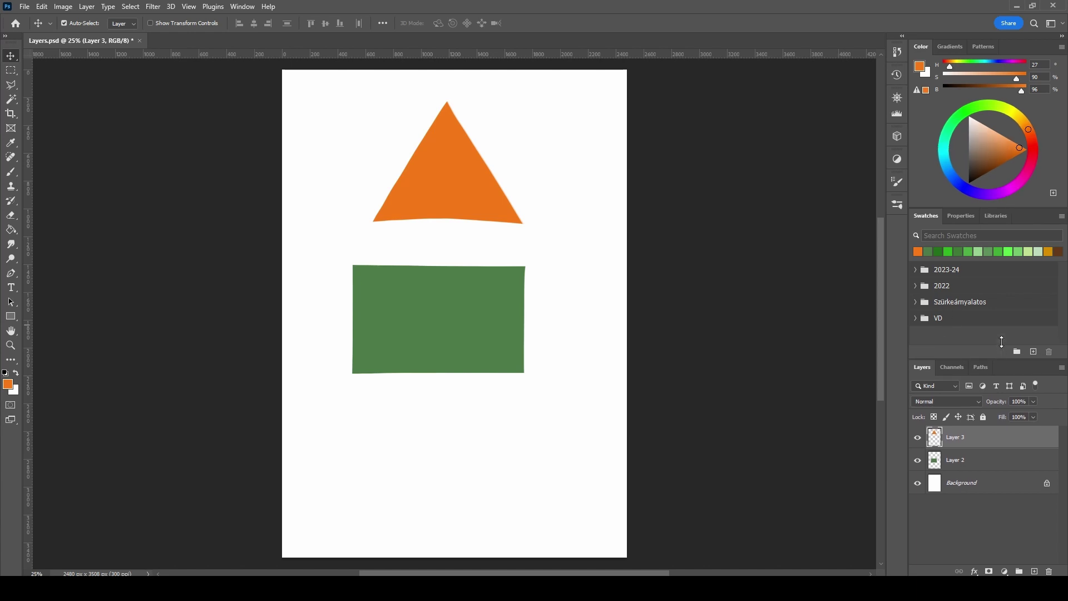
left_click(964, 461)
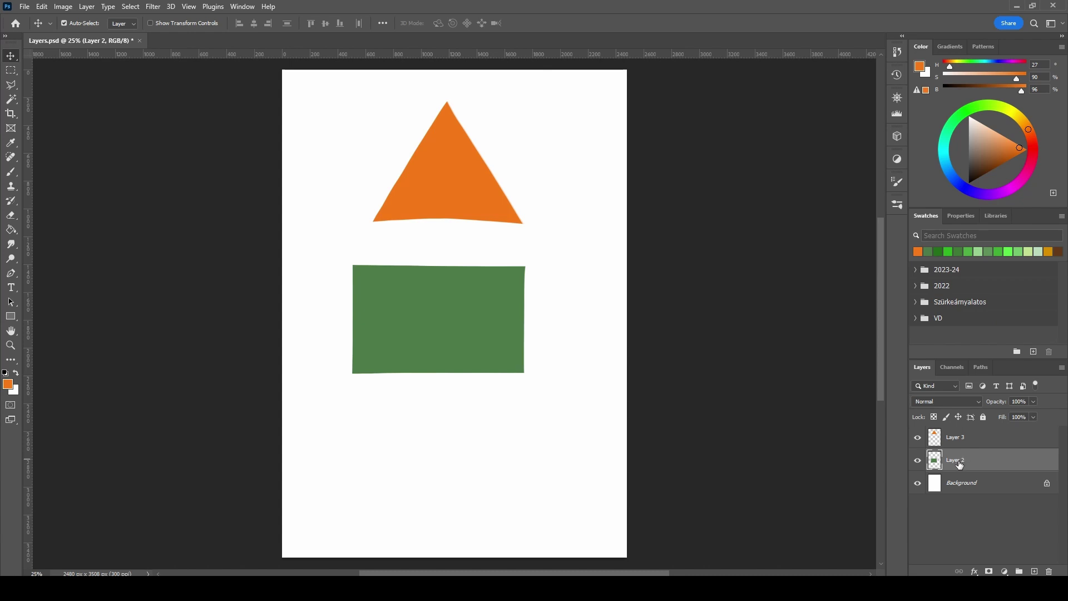
left_click(918, 461)
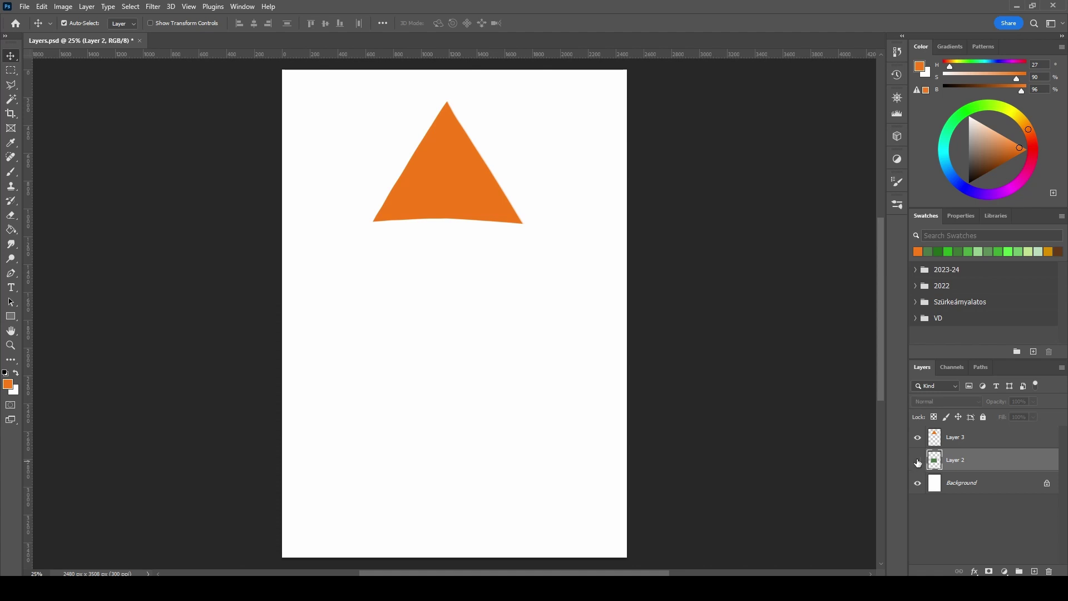
left_click(919, 463)
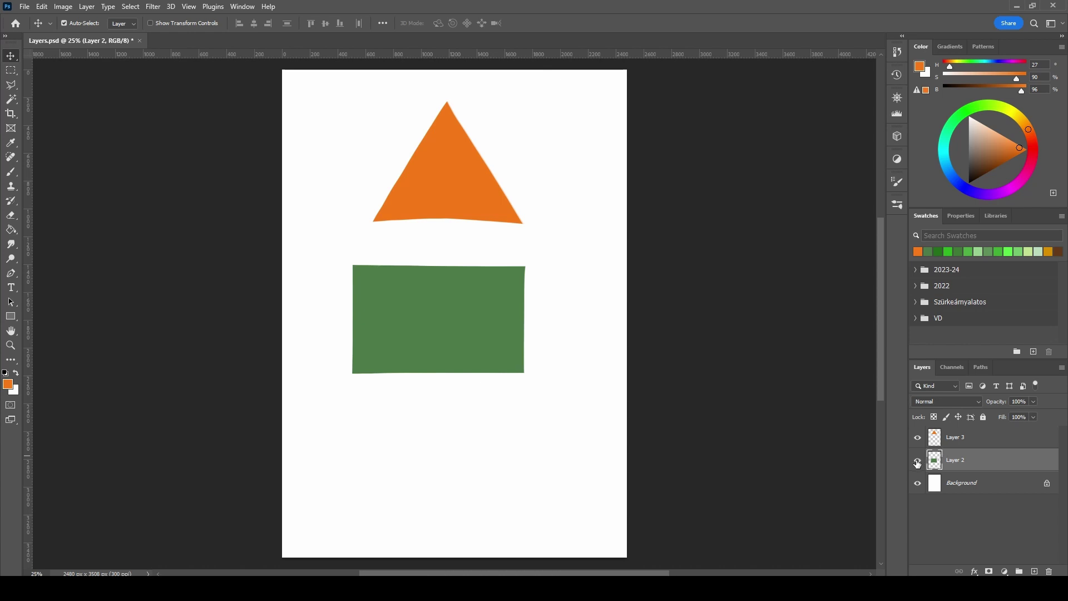
Nudge the green rectangle on Layer 2 about 70 px to the right
key("shift+Right")
key("shift+Right")
key("shift+Right")
key("shift+Right")
key("shift+Right")
key("shift+Right")
key("shift+Right")
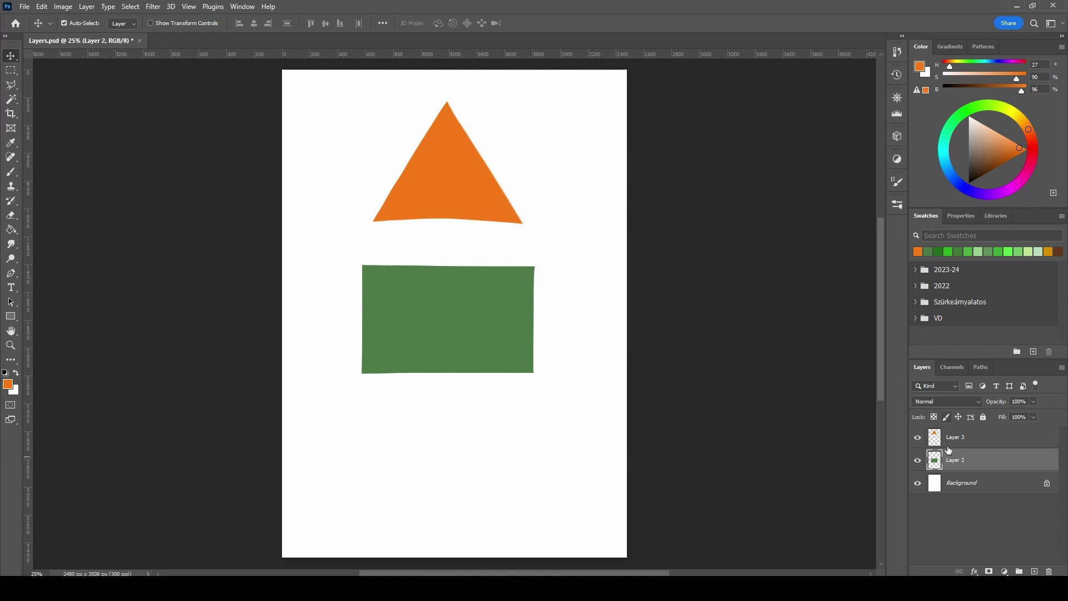
Group Layer 2 and Layer 3 together, and toggle the group's visibility off and back on
mouse_move(965, 465)
left_mouse_down()
mouse_move(972, 432)
mouse_move(965, 459)
left_mouse_up()
left_click(962, 440, "ctrl")
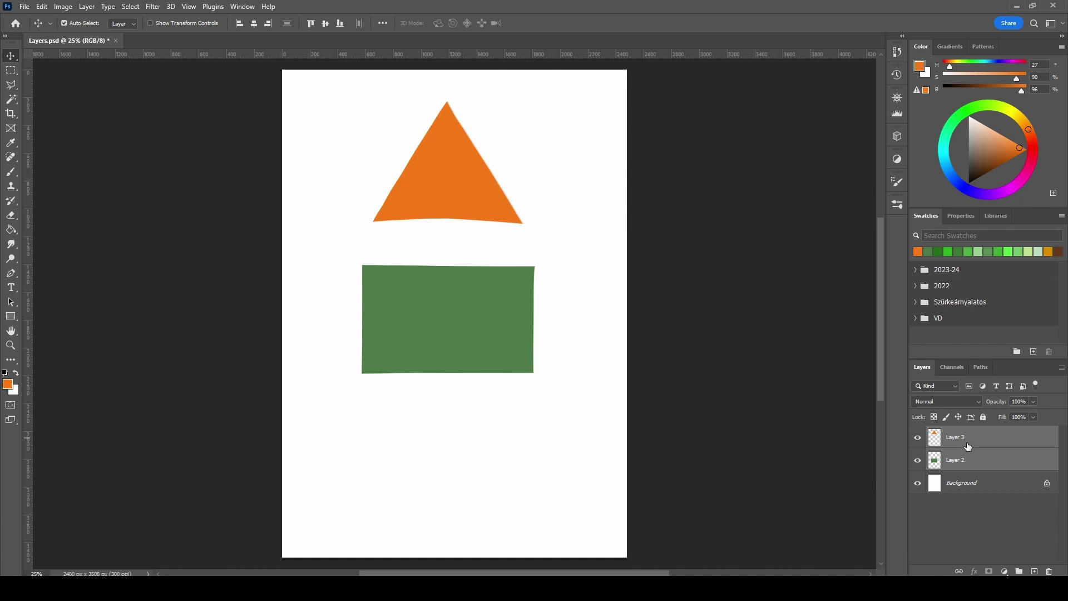
left_click(1020, 572)
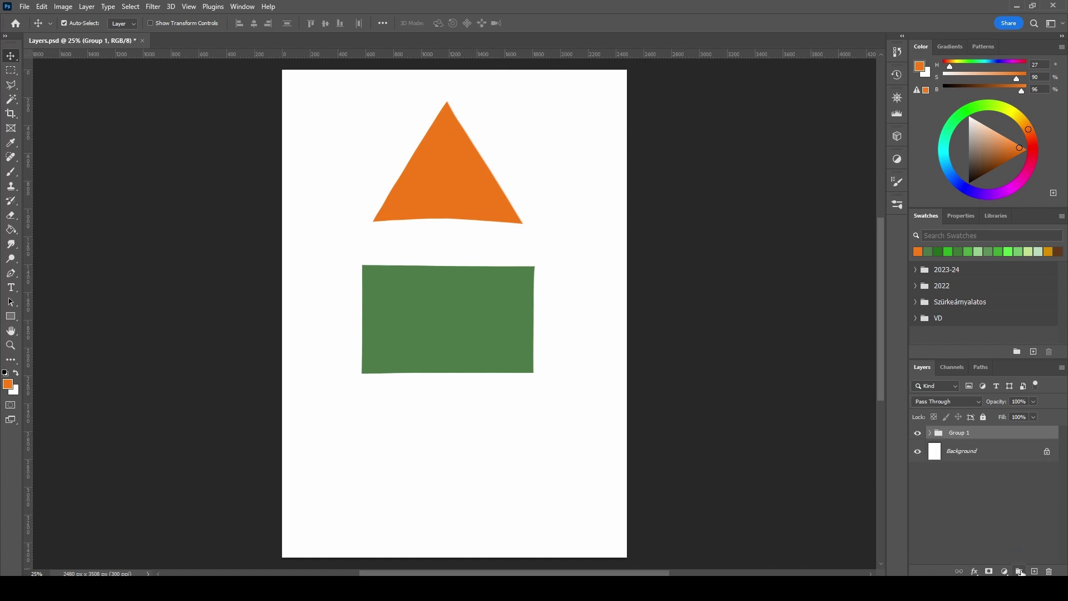
left_click(919, 435)
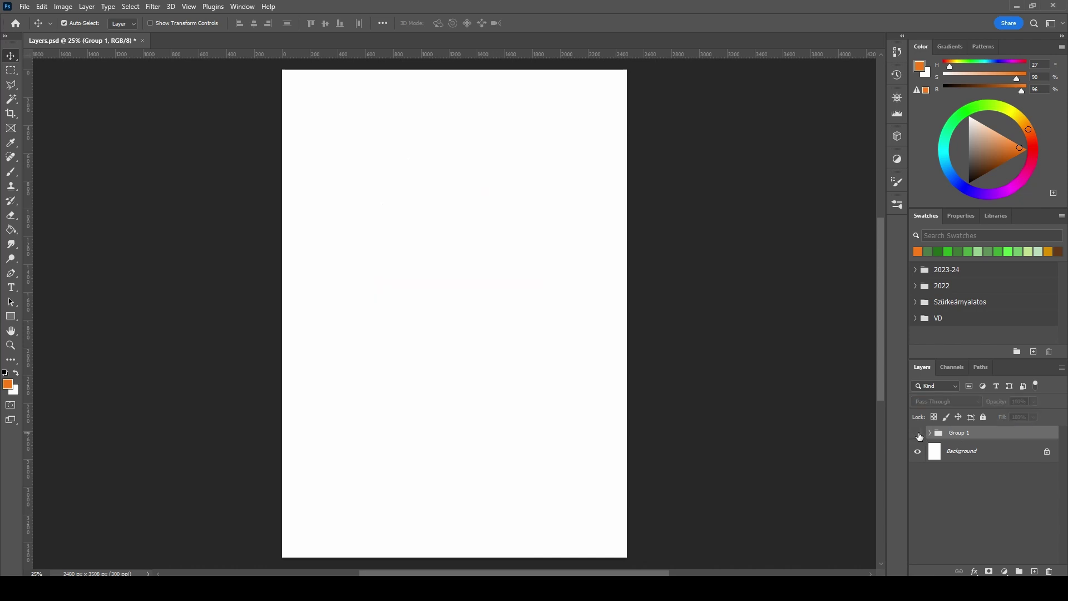
left_click(919, 435)
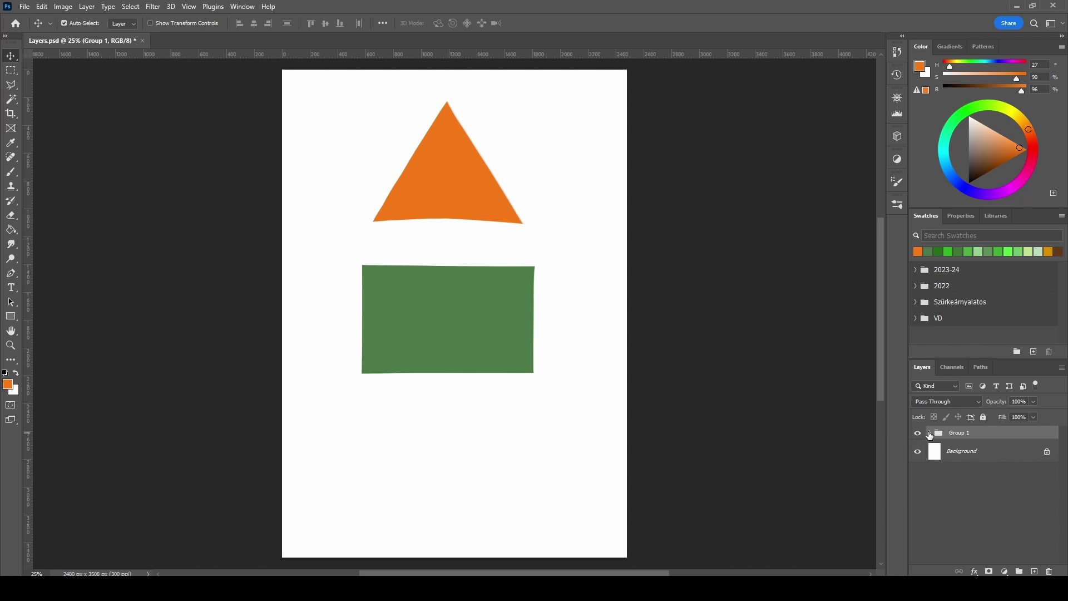
Expand the group, switch to the Brush tool, and select both Layer 2 and Layer 3 inside the group
left_click(930, 434)
left_click(961, 473)
key("b")
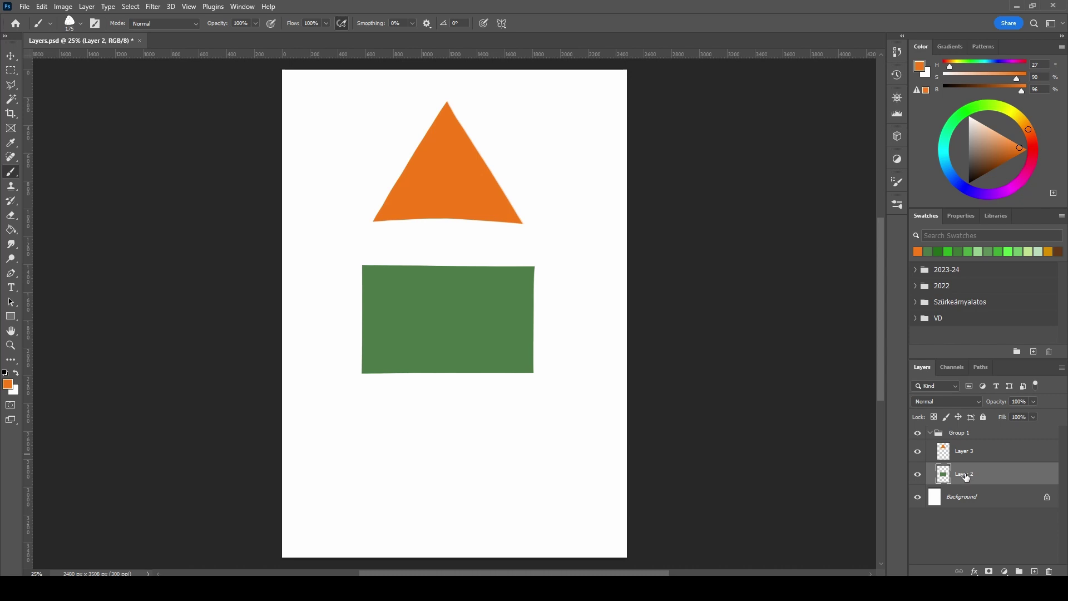
key("ctrl")
left_click(969, 454, "ctrl")
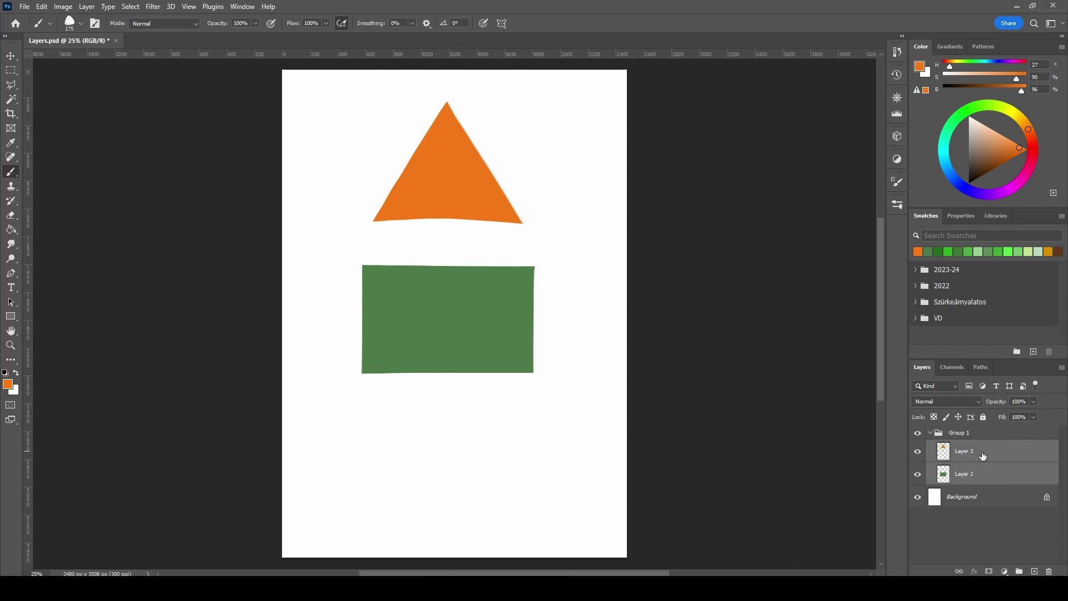
Merge the two selected layers inside the group and undo it, twice in a row
key("ctrl+e")
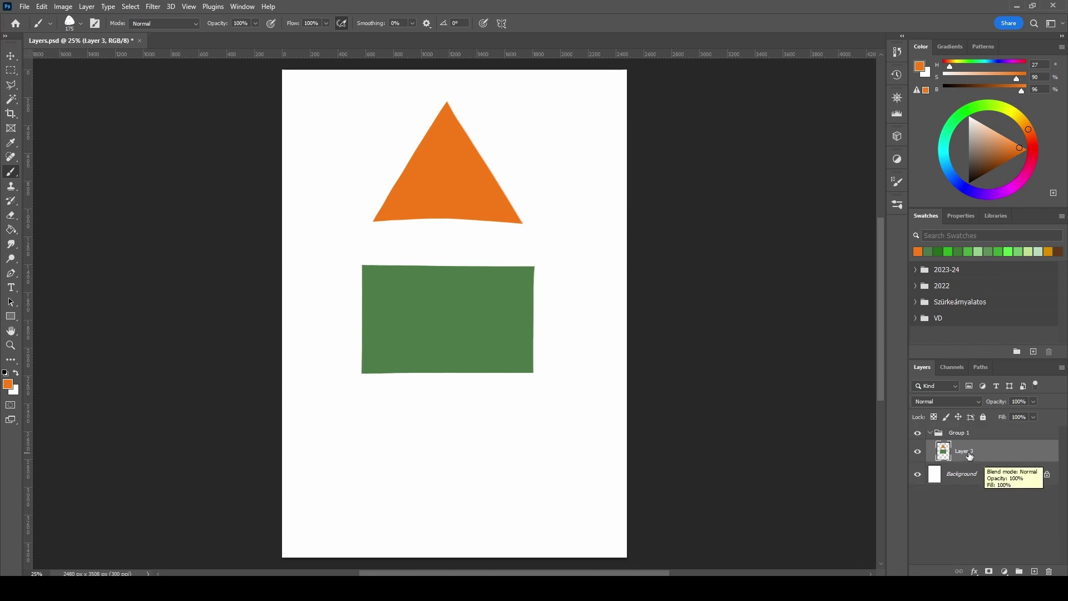
key("ctrl+z")
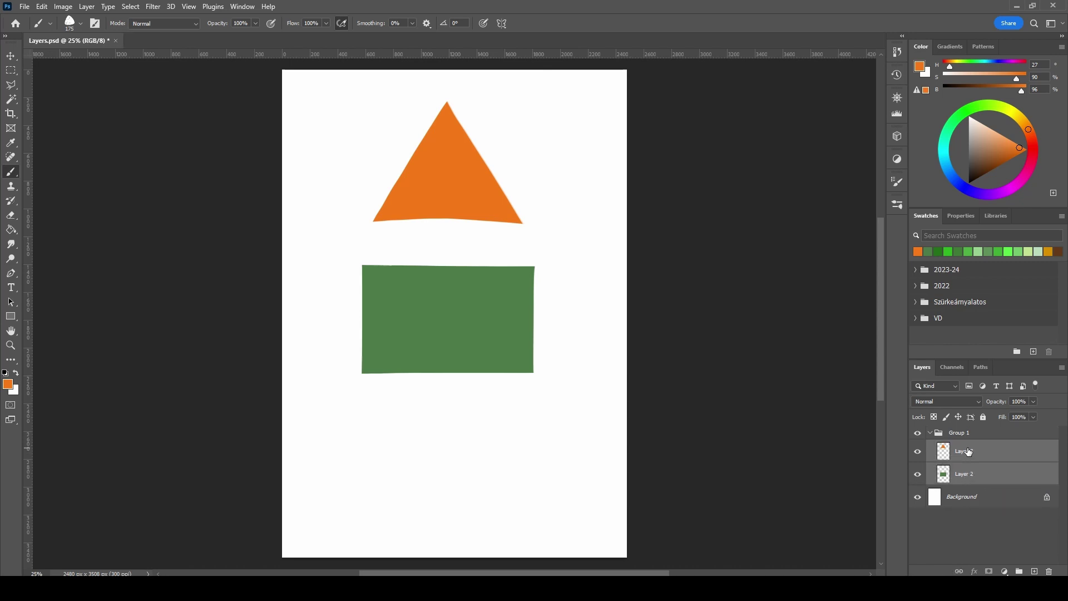
right_click(970, 453)
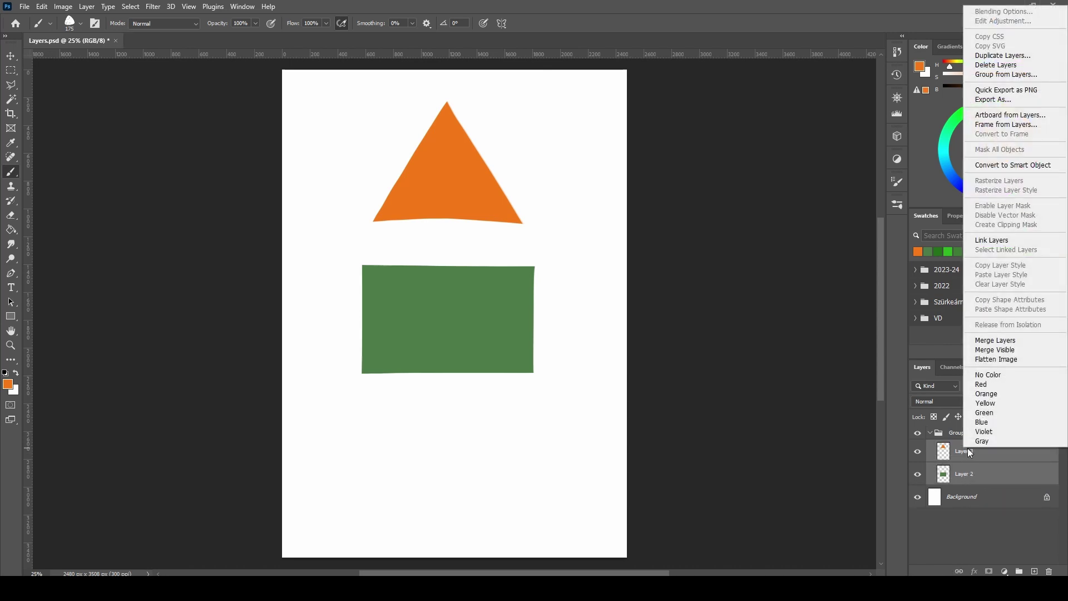
left_click(1001, 341)
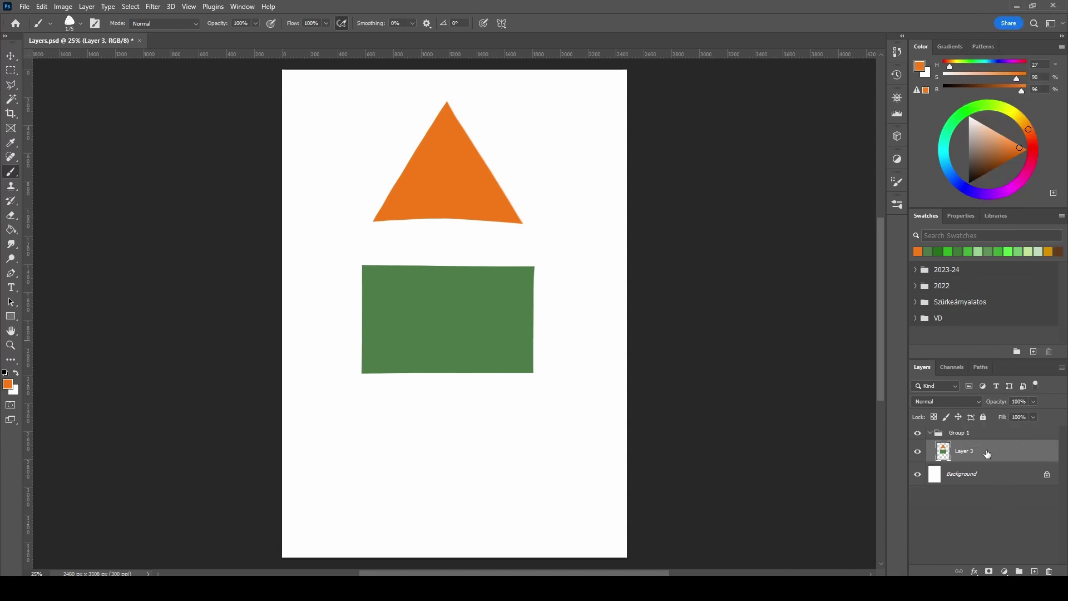
key("ctrl+z")
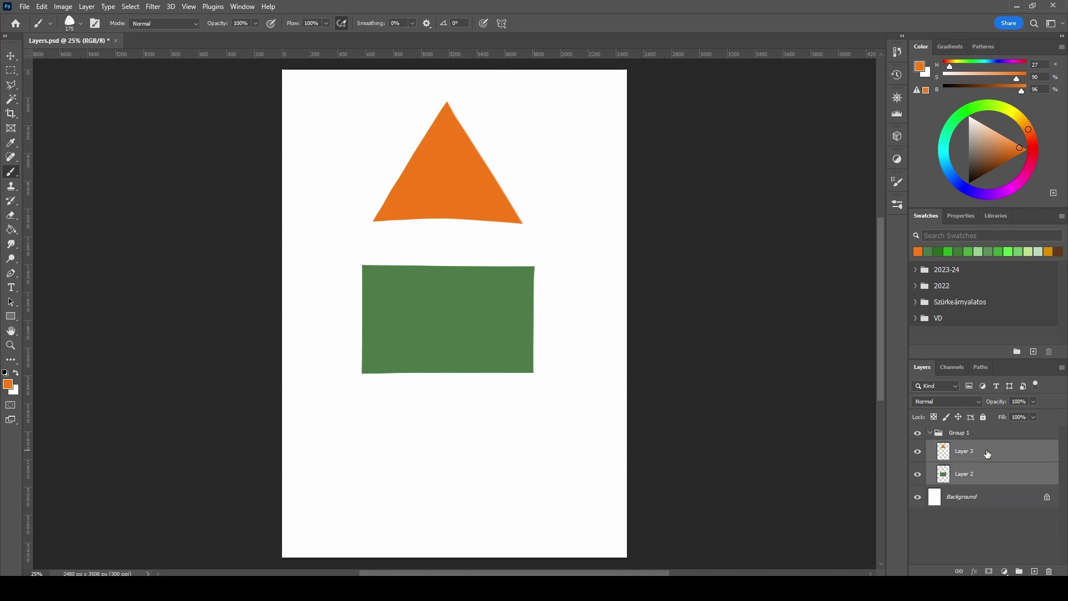
Merge the whole group into a single layer, and undo the merge
left_click(961, 436)
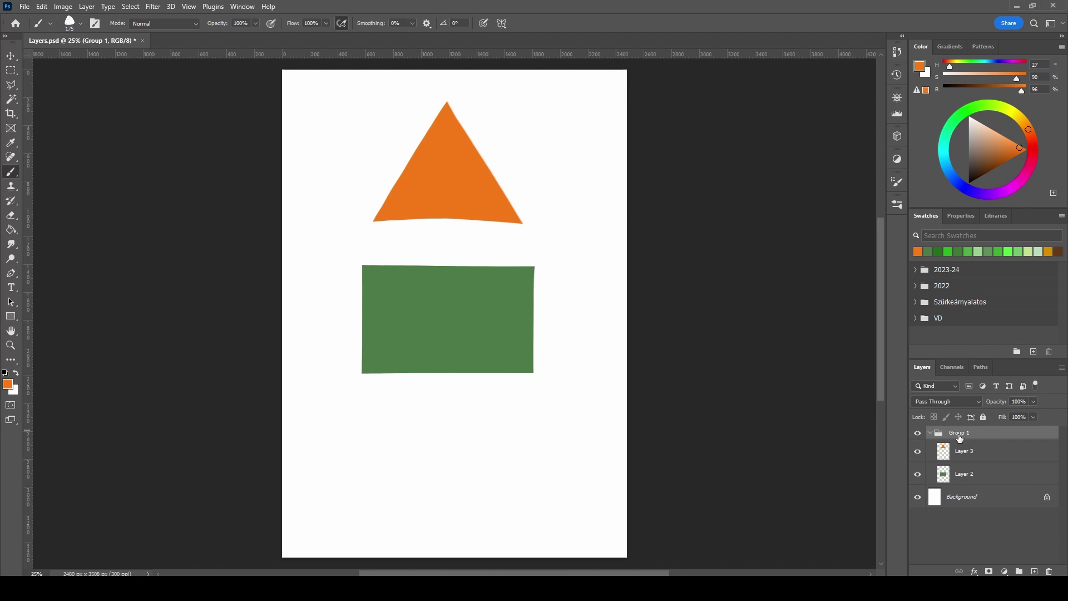
key("ctrl+e")
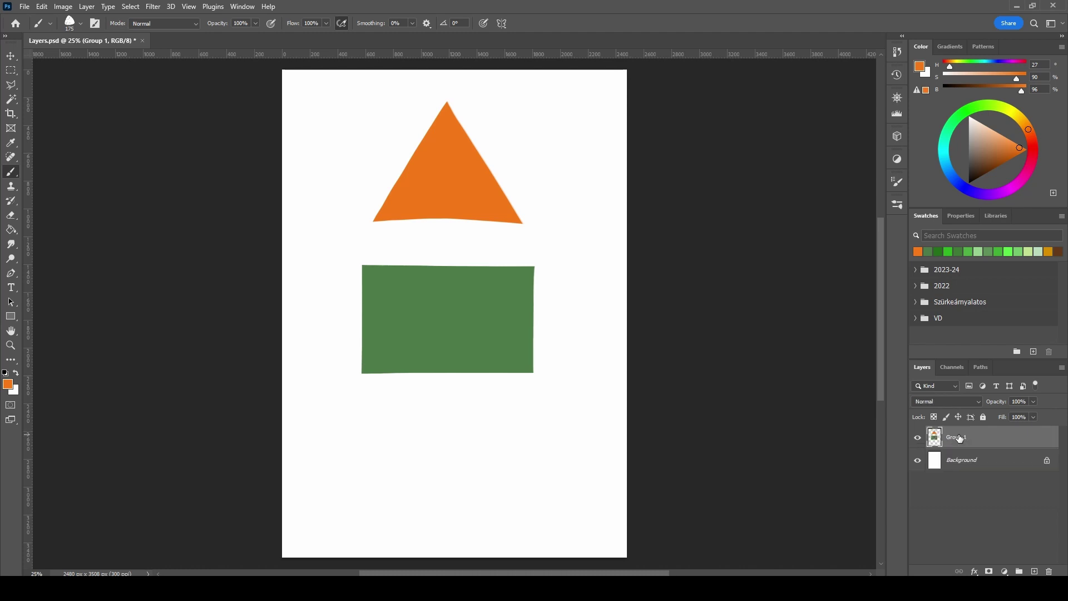
key("ctrl+z")
Select Layer 2 and move its green rectangle down and slightly to the right with the Move tool
left_click(971, 474)
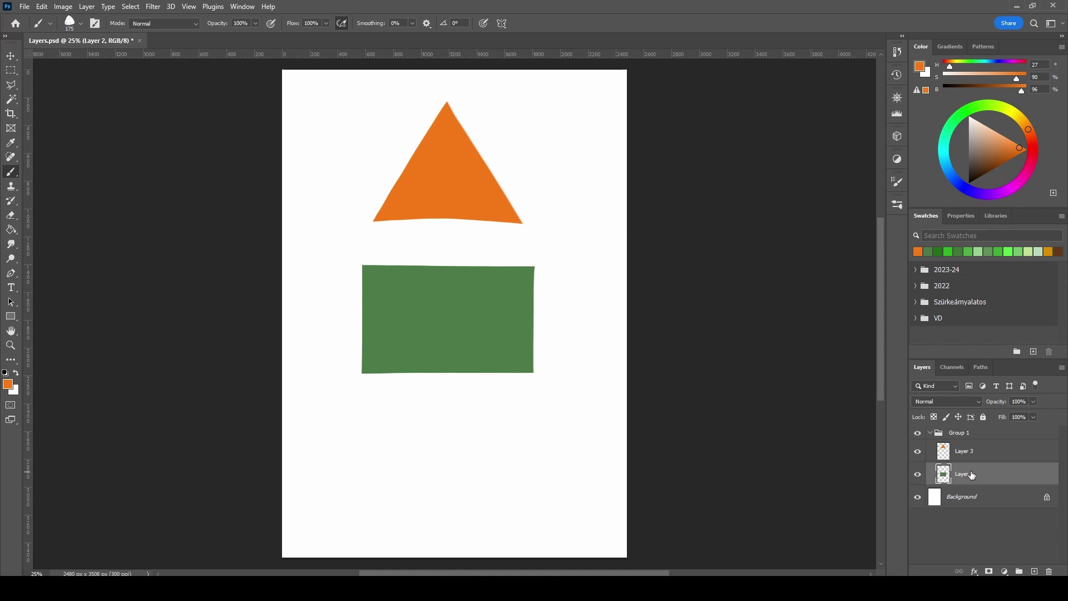
left_click(12, 57)
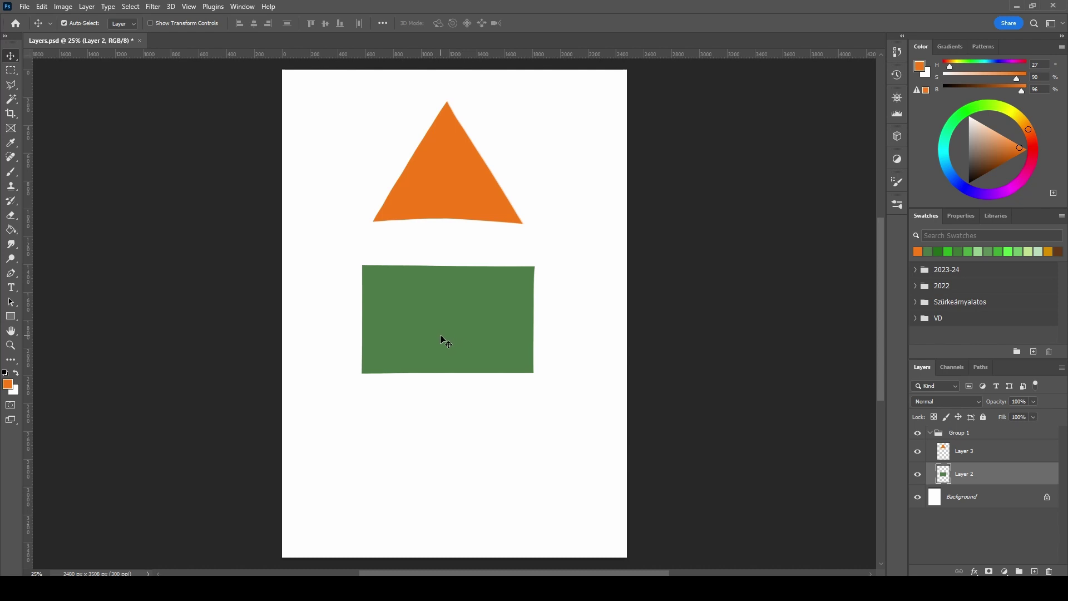
left_click_drag(441, 336, 458, 363)
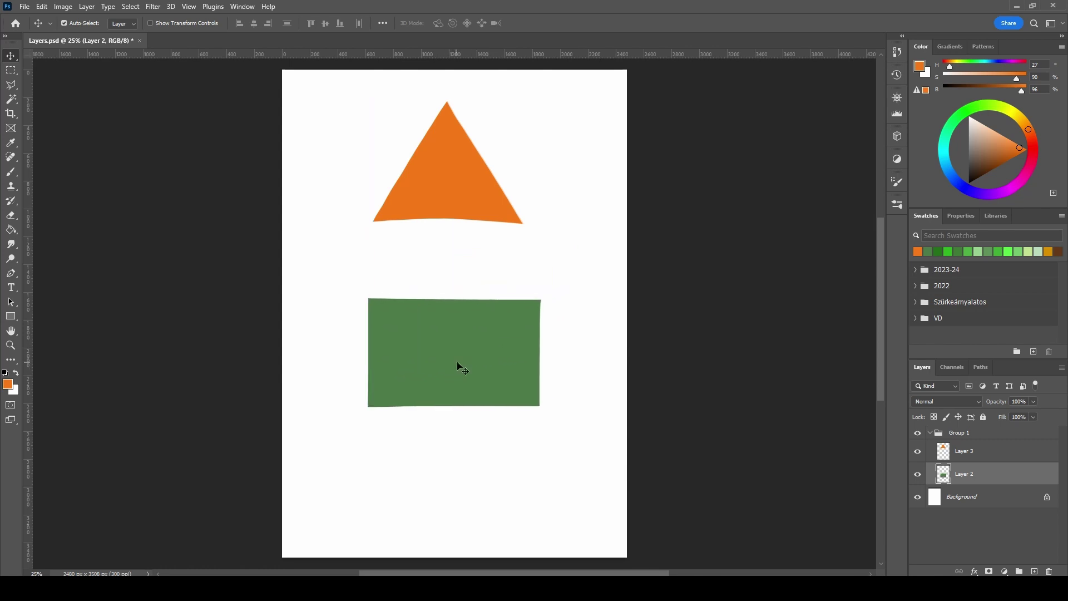
Paint a small filled orange rectangle on Layer 2 below the green one, and move both shapes together
key("b")
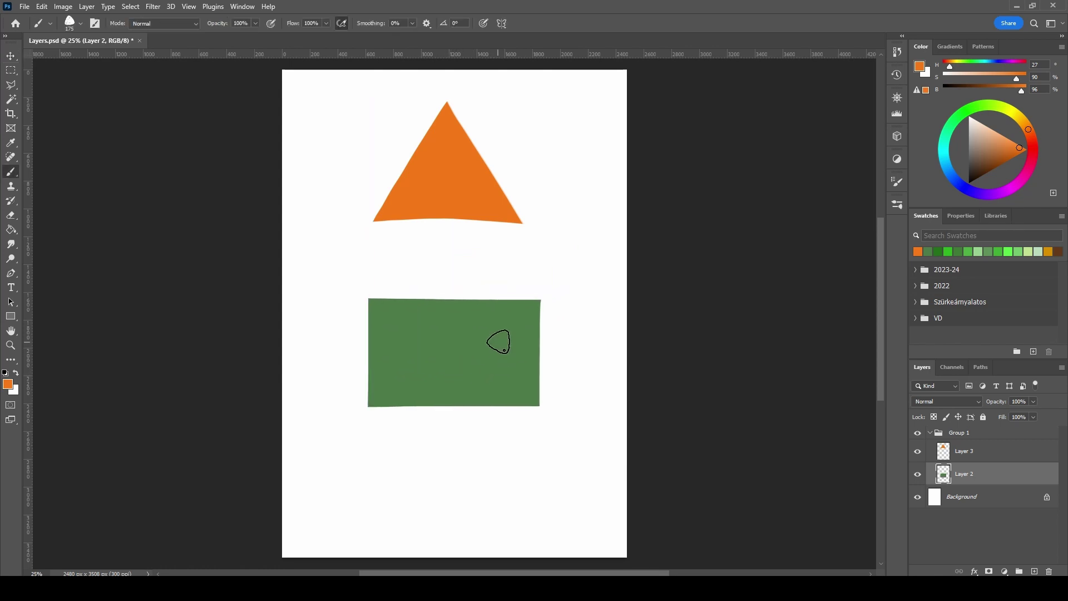
mouse_move(491, 436)
left_mouse_down()
mouse_move(545, 432)
mouse_move(487, 439)
mouse_move(493, 475)
mouse_move(556, 472)
mouse_move(560, 430)
mouse_move(494, 442)
mouse_move(514, 469)
mouse_move(555, 448)
mouse_move(488, 461)
mouse_move(556, 445)
mouse_move(510, 458)
left_mouse_up()
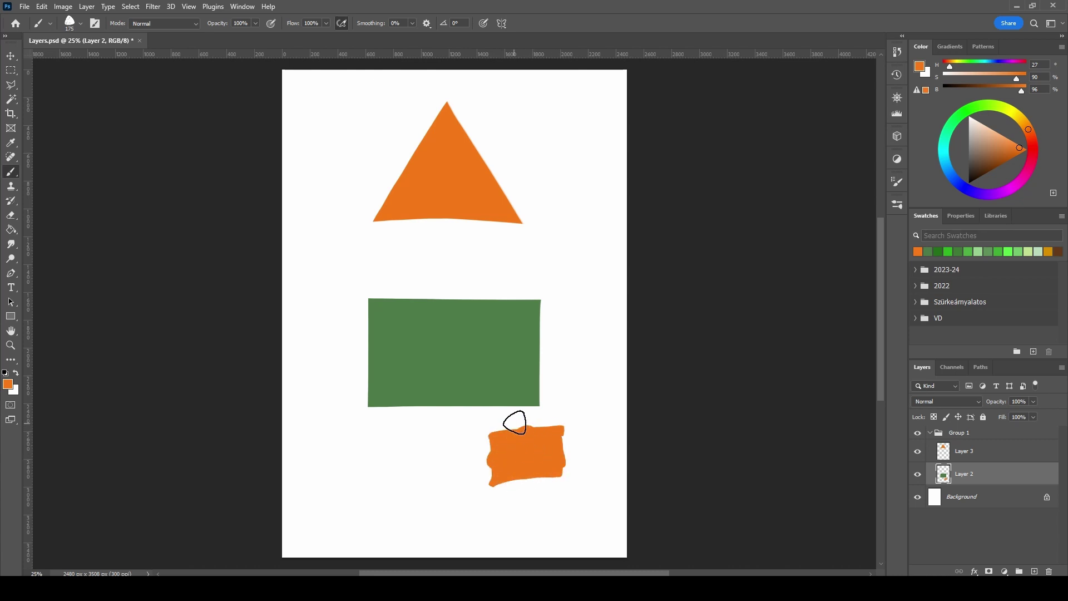
key("v")
left_click_drag(487, 380, 480, 343)
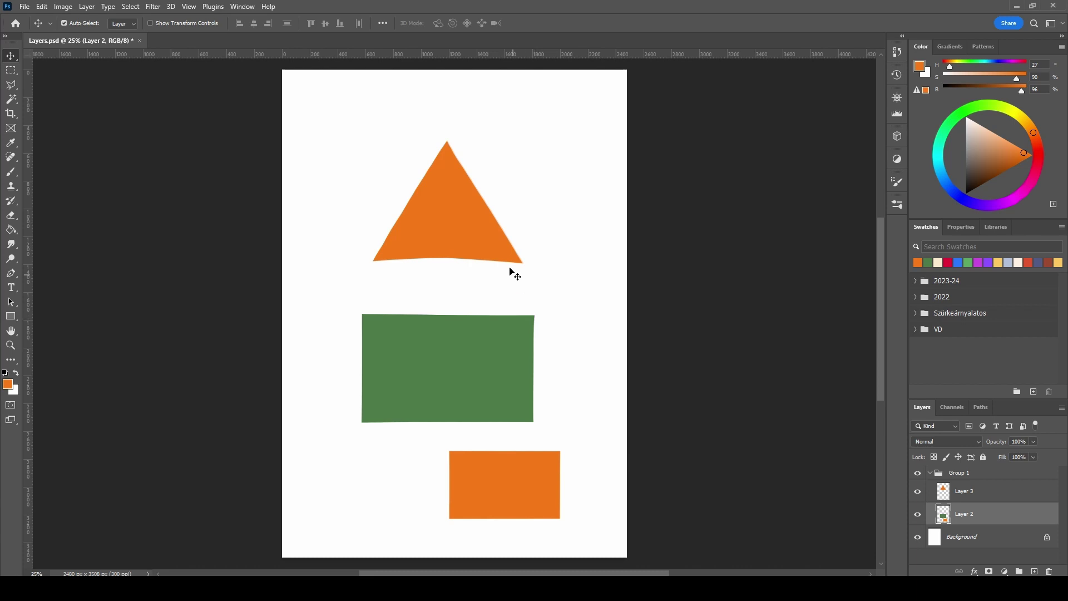
Auto-select the triangle's layer and the green rectangle's layer from the canvas, and shift Layer 2's shapes slightly to the right
left_click(455, 216)
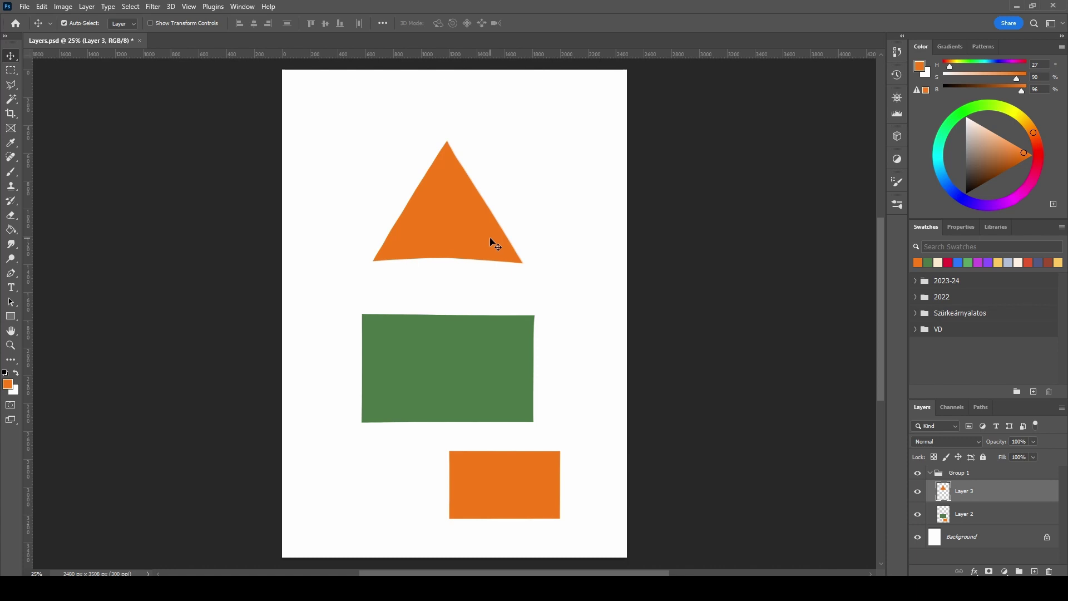
left_click(486, 366)
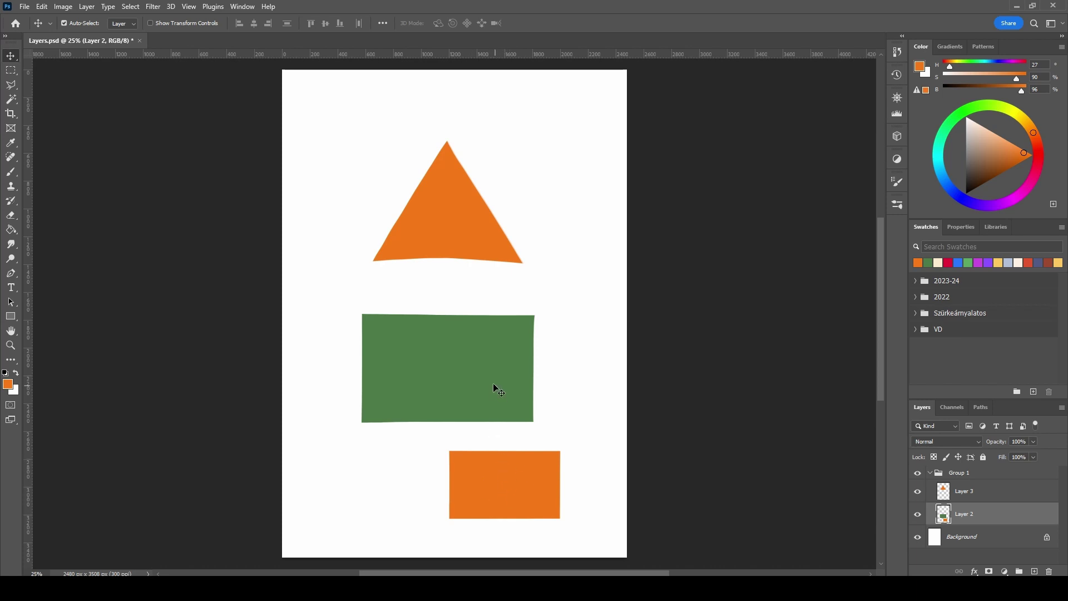
mouse_move(491, 384)
left_mouse_down()
mouse_move(489, 348)
mouse_move(491, 382)
left_mouse_up()
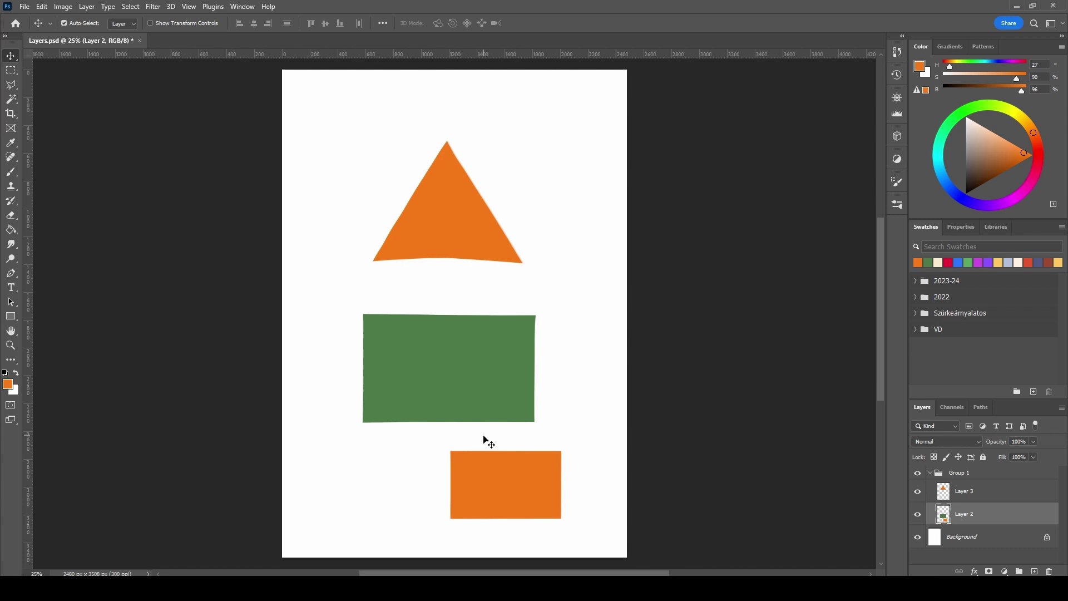
scroll(492, 435, "left", 2)
left_click_drag(492, 435, 487, 406)
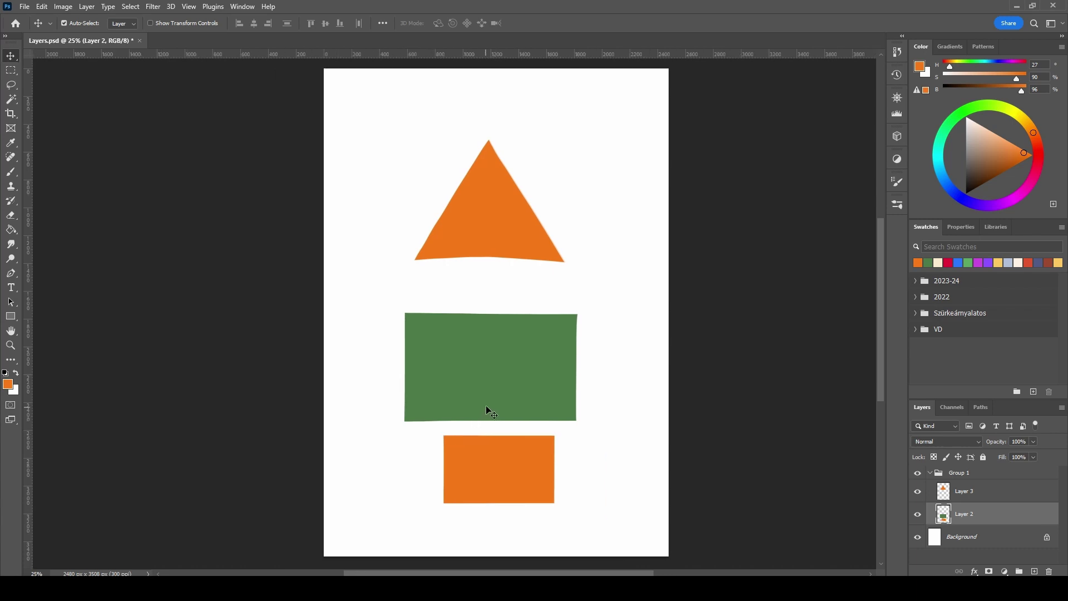
Lasso the small orange rectangle on Layer 2, shift it slightly left and down with Free Transform, apply, and deselect
left_click(11, 85)
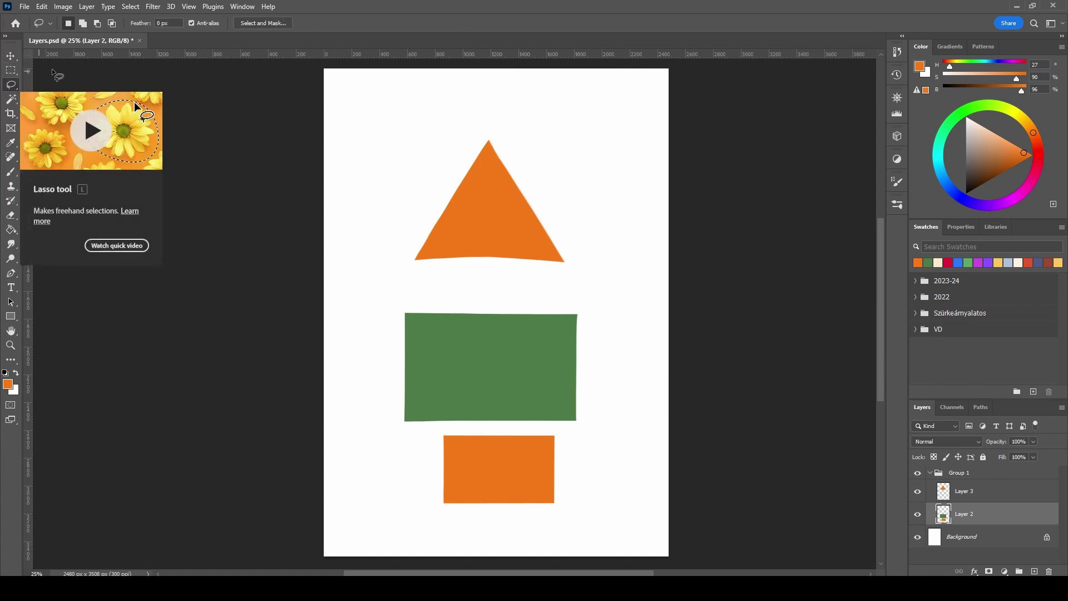
mouse_move(432, 441)
left_mouse_down()
mouse_move(432, 494)
mouse_move(452, 519)
mouse_move(569, 509)
left_mouse_up()
left_click_drag(570, 444, 546, 429)
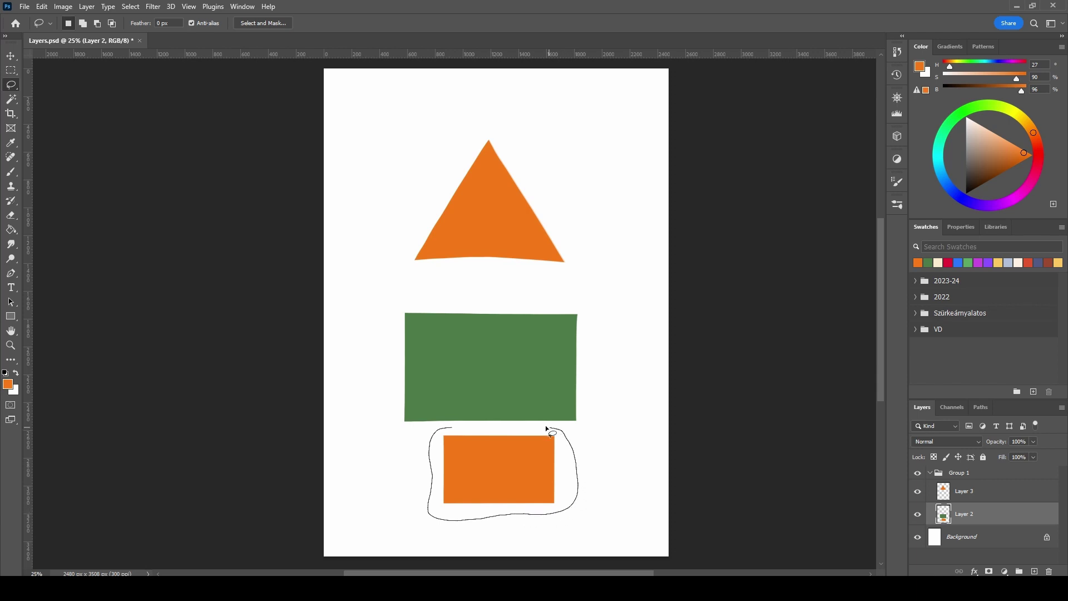
left_click_drag(453, 427, 456, 430)
key("ctrl+t")
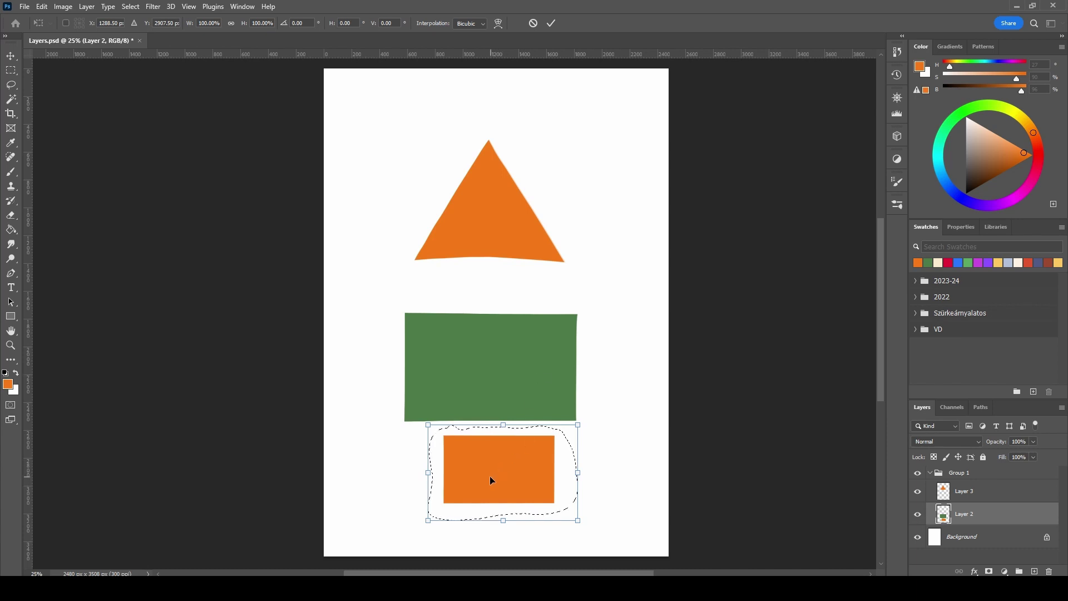
mouse_move(491, 479)
left_mouse_down()
mouse_move(541, 468)
mouse_move(560, 392)
mouse_move(532, 314)
mouse_move(441, 308)
mouse_move(388, 381)
mouse_move(425, 477)
mouse_move(568, 480)
mouse_move(503, 508)
mouse_move(432, 492)
mouse_move(465, 460)
mouse_move(510, 471)
left_mouse_up()
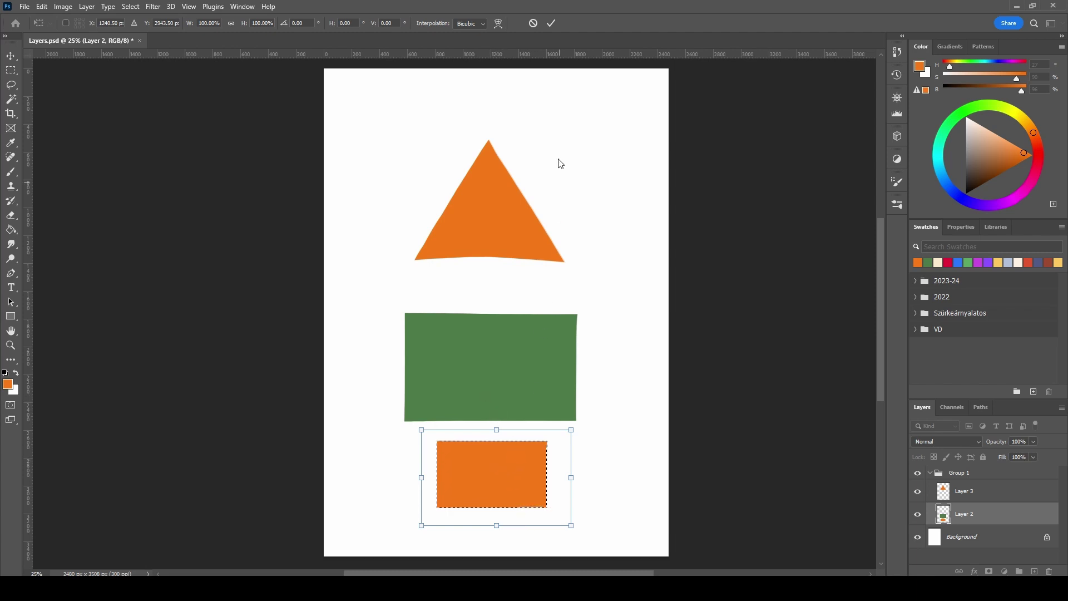
left_click(550, 23)
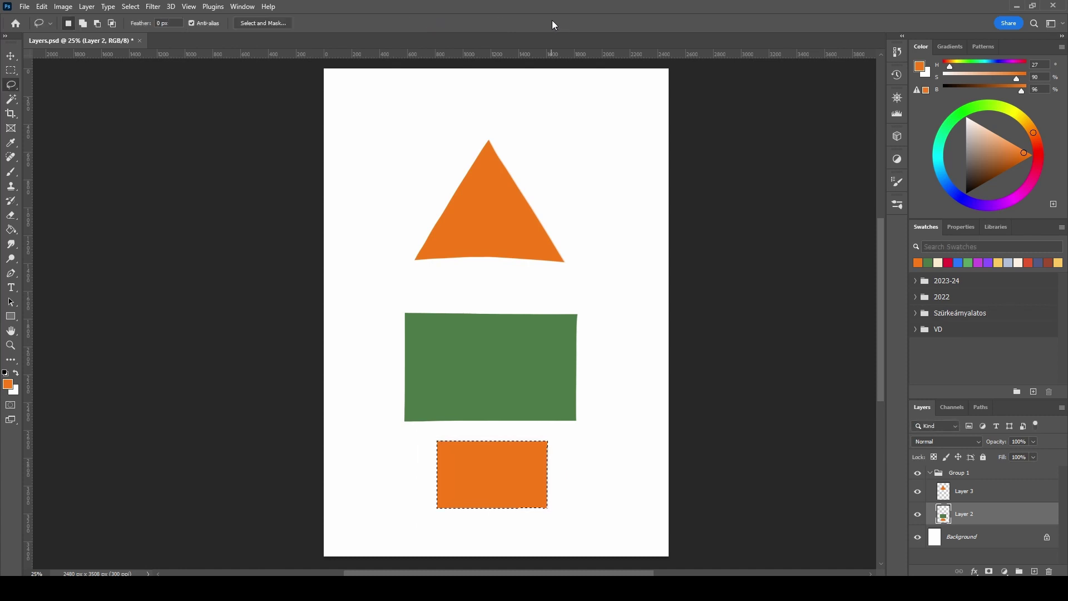
key("ctrl+d")
Draw a new lasso selection around the orange rectangle and move it slightly right with Free Transform
mouse_move(479, 432)
left_mouse_down()
mouse_move(423, 443)
mouse_move(415, 490)
mouse_move(442, 525)
mouse_move(551, 520)
mouse_move(560, 441)
left_mouse_up()
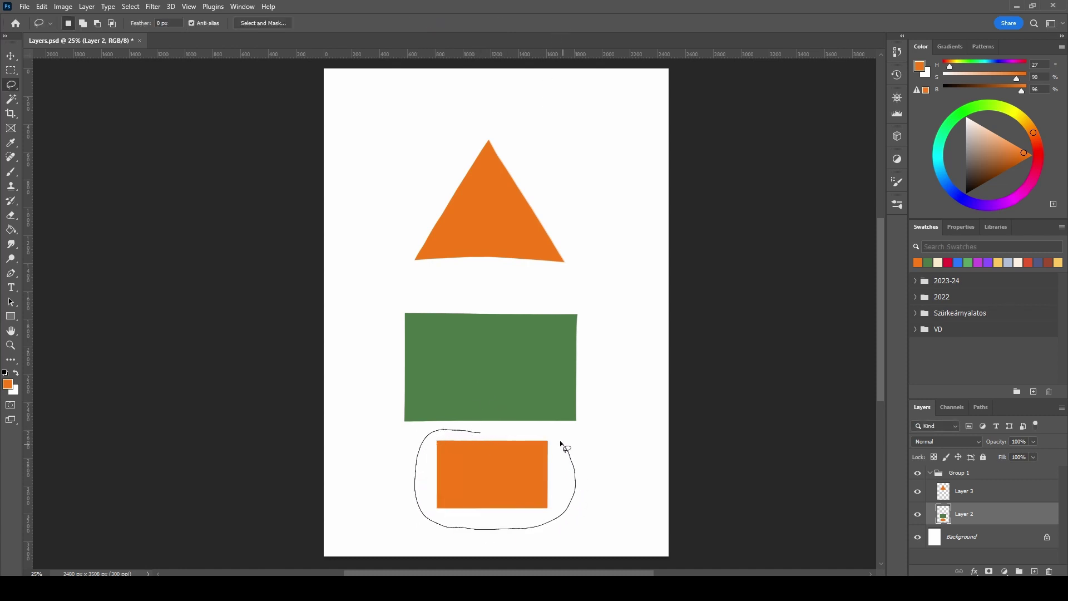
left_click_drag(499, 431, 475, 433)
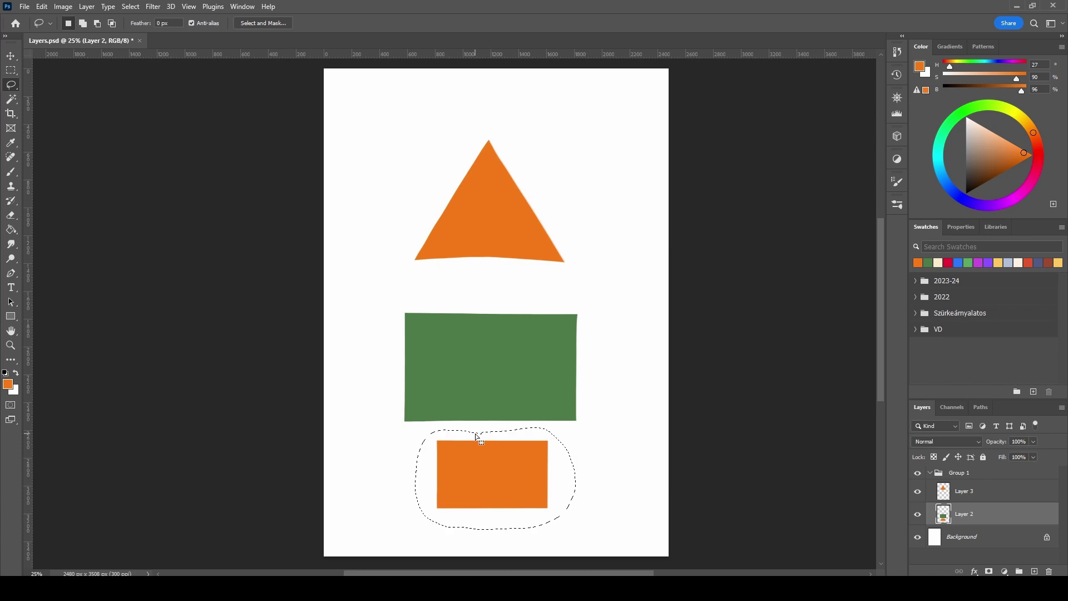
right_click(495, 458)
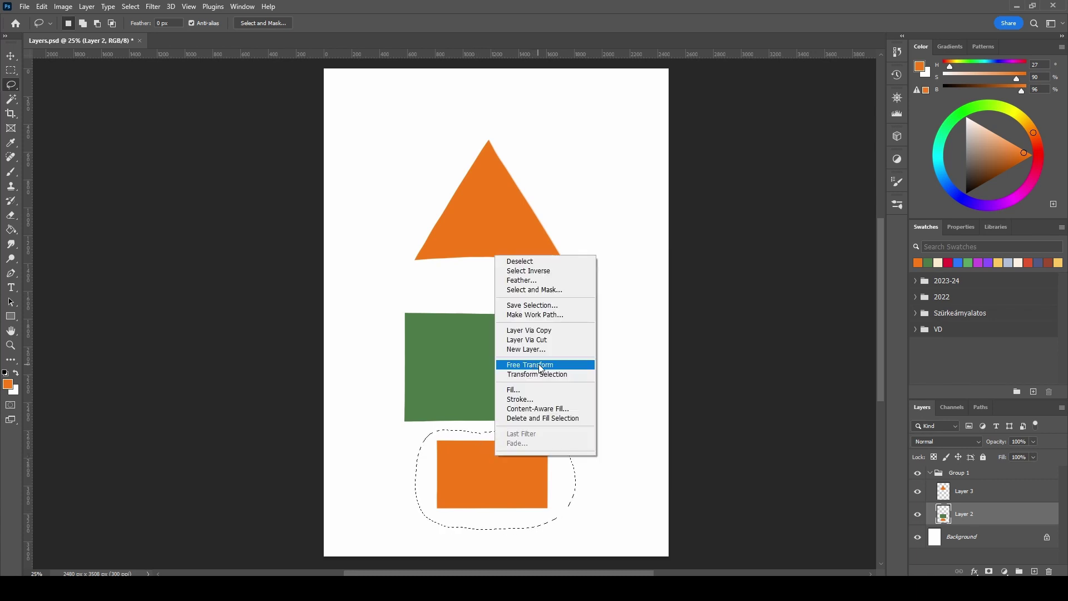
left_click(538, 365)
left_click_drag(520, 467, 533, 469)
key("Return")
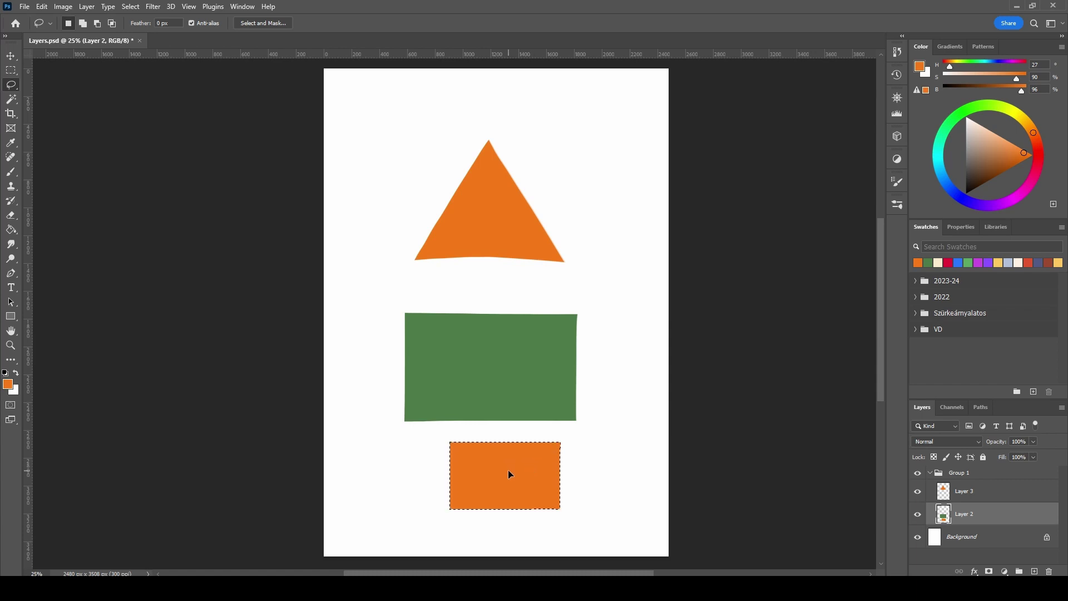
Copy the selected orange rectangle to a new layer, toggle that layer's visibility, and merge it back into Layer 2
right_click(509, 471)
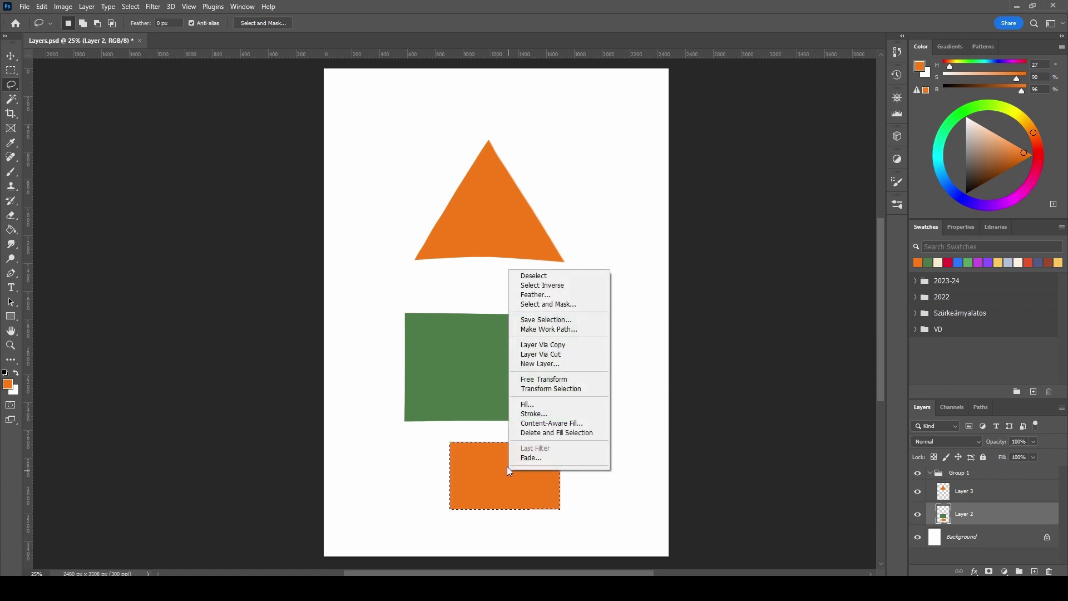
left_click(566, 345)
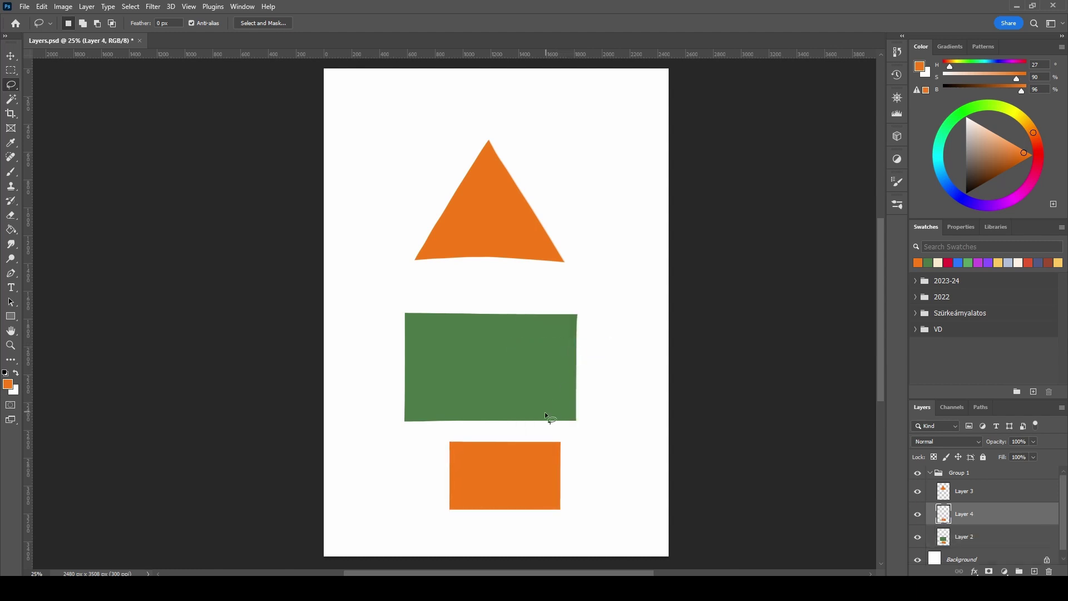
left_click(919, 517)
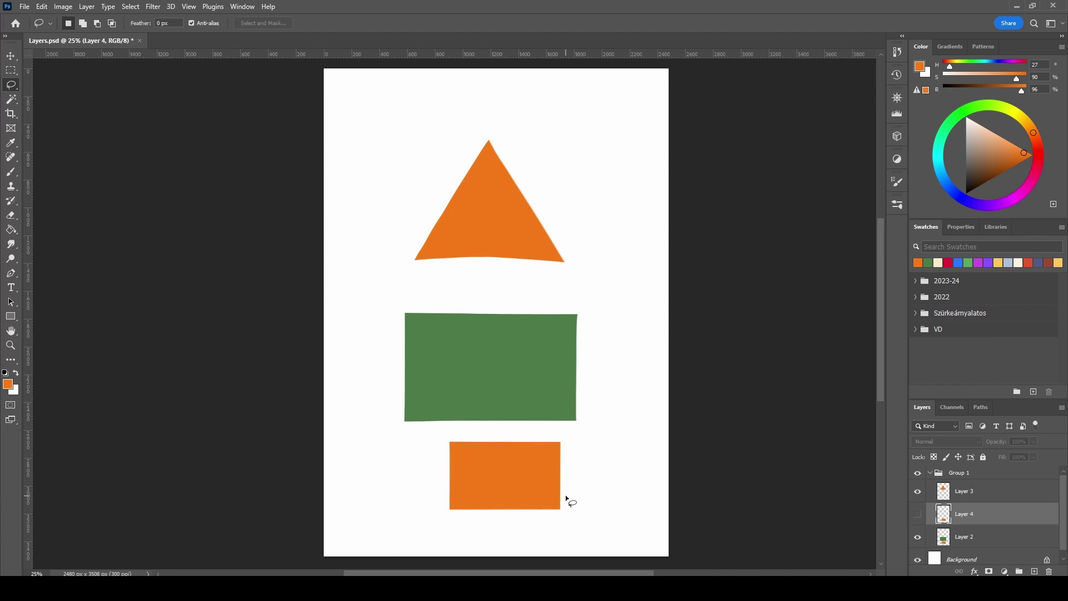
left_click(918, 515)
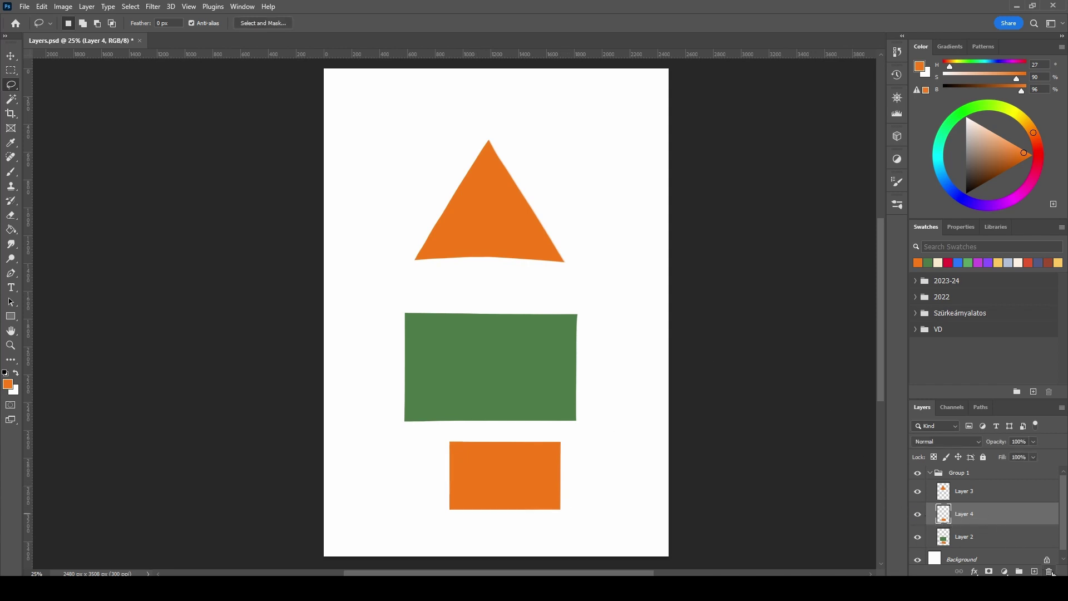
key("ctrl+e")
Lasso the orange rectangle, cut it from Layer 2 onto its own layer, and toggle the new layer's visibility off and on
left_click_drag(488, 426, 473, 429)
right_click(516, 456)
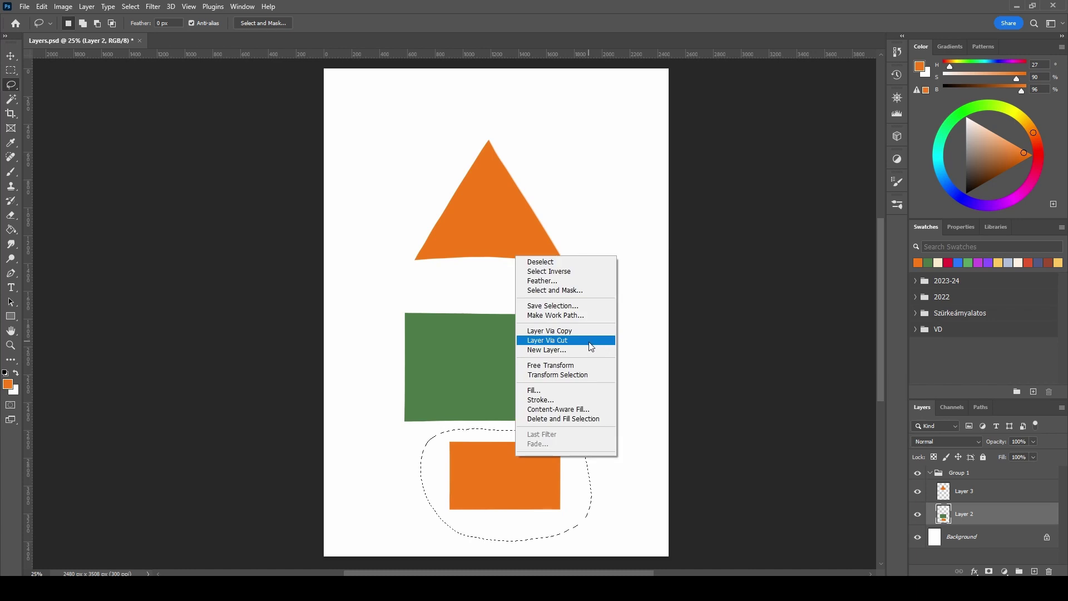
left_click(600, 340)
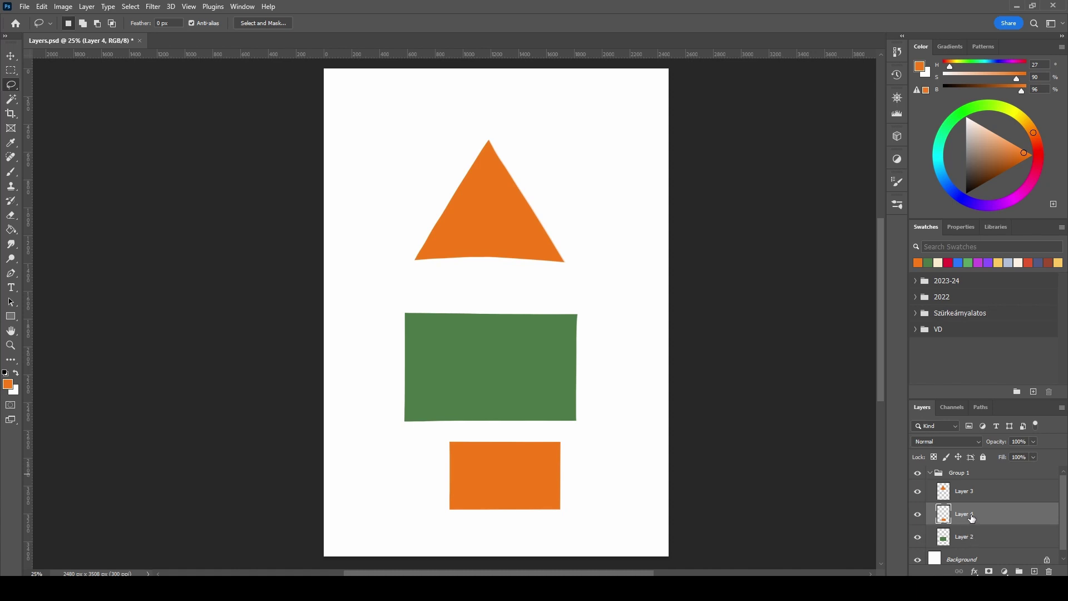
left_click(917, 514)
left_click(917, 514)
Move the separated orange rectangle slightly right with the Move tool, and undo the move and the layer cut
key("v")
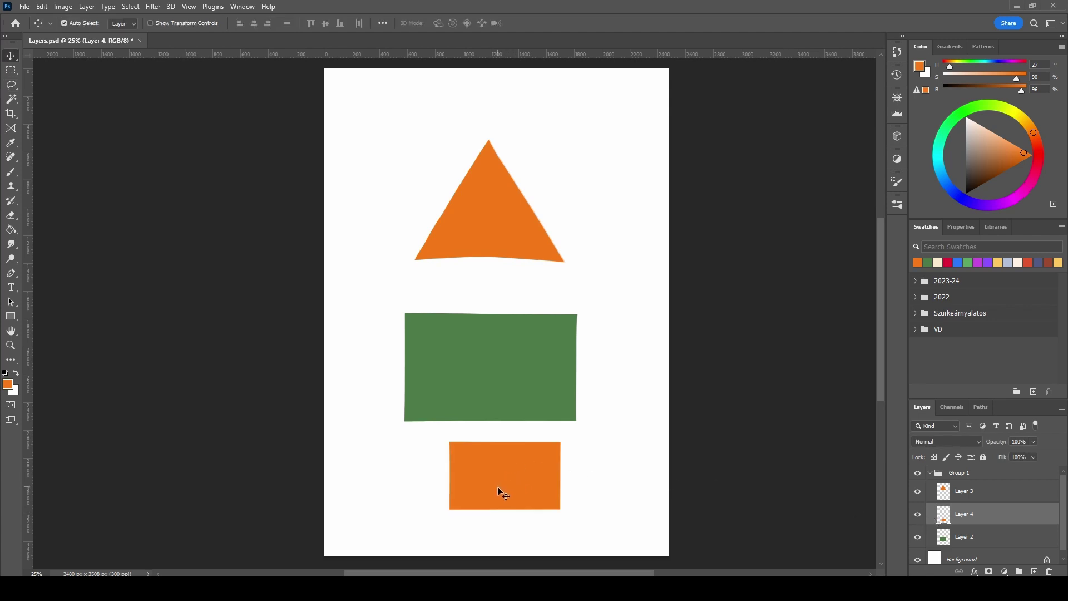
mouse_move(501, 494)
left_mouse_down()
mouse_move(580, 432)
mouse_move(507, 305)
mouse_move(411, 437)
mouse_move(525, 502)
mouse_move(500, 485)
left_mouse_up()
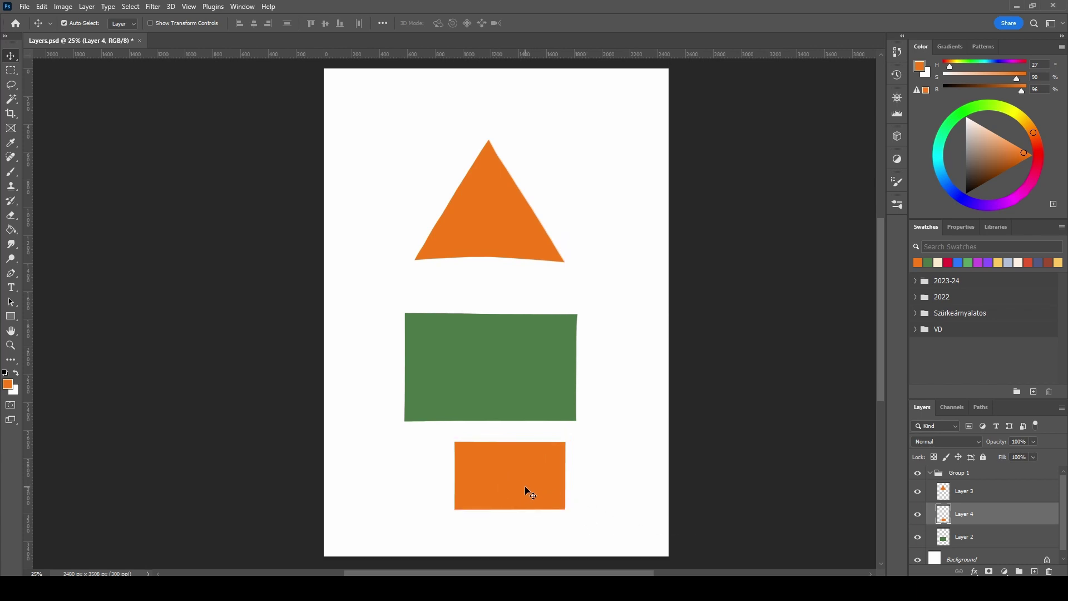
key("ctrl+z")
key("ctrl+z")
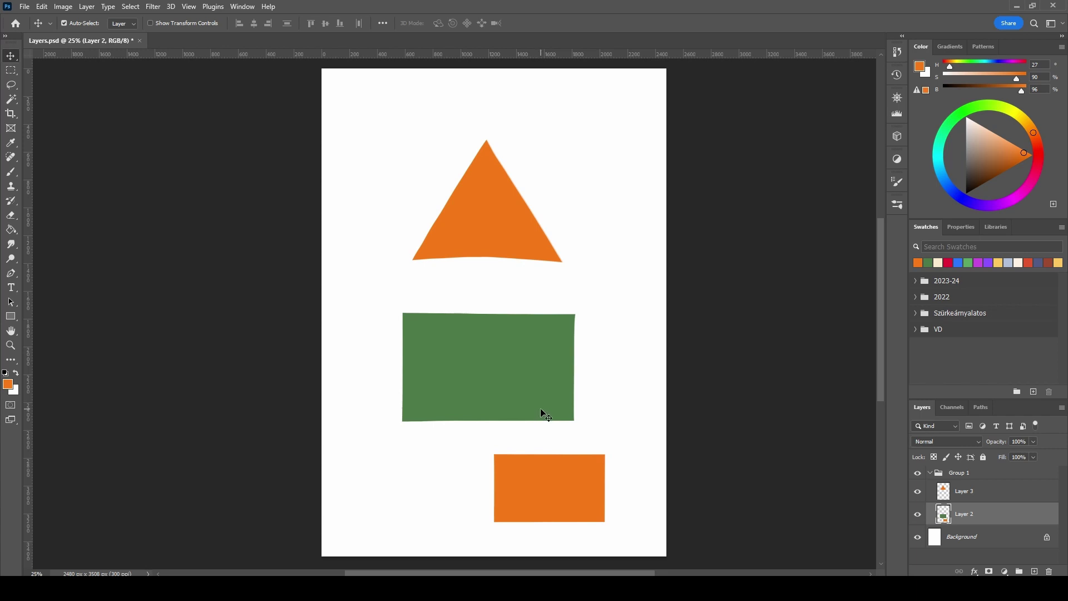
Lasso the right-hand strip of the green rectangle, move it slightly right with the Move tool, and undo the move and selection
key("l")
mouse_move(545, 300)
left_mouse_down()
mouse_move(543, 418)
mouse_move(563, 437)
mouse_move(586, 414)
mouse_move(598, 349)
mouse_move(586, 292)
mouse_move(545, 303)
left_mouse_up()
key("v")
mouse_move(546, 353)
left_mouse_down()
mouse_move(572, 374)
mouse_move(559, 380)
left_mouse_up()
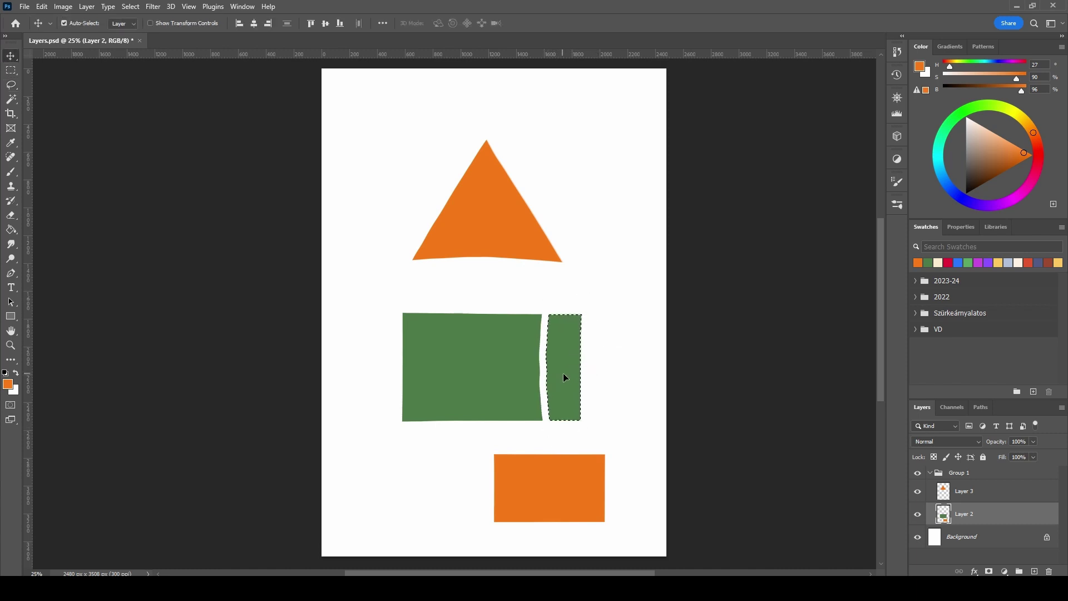
key("ctrl+z")
key("ctrl+z")
Draw a freehand lasso selection over part of the green rectangle, starting from the gap below the triangle
key("l")
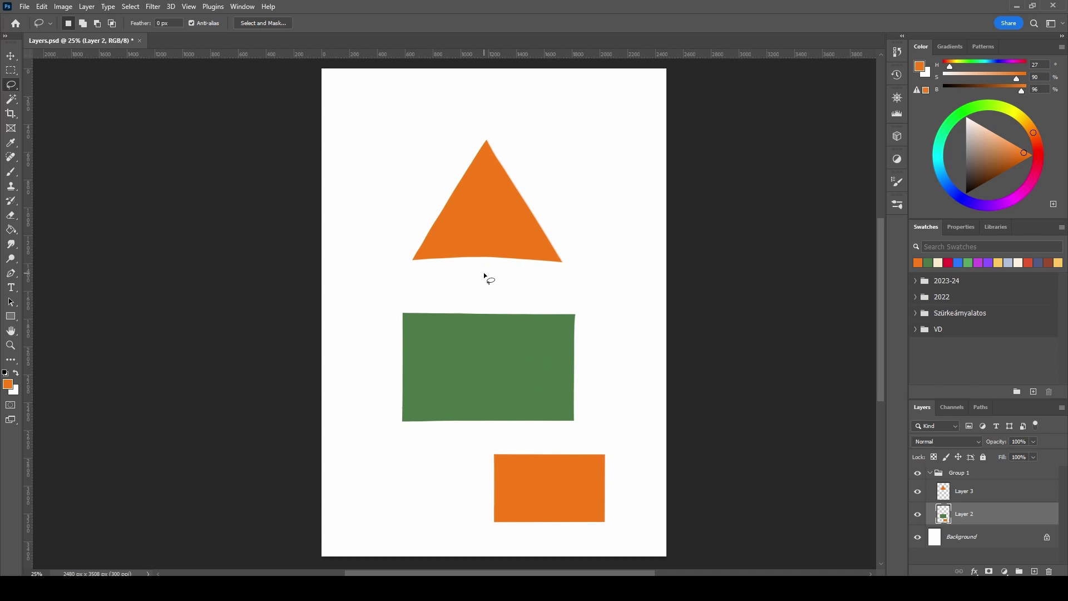
left_click_drag(482, 278, 424, 322)
mouse_move(428, 370)
left_mouse_down()
mouse_move(382, 412)
mouse_move(420, 457)
mouse_move(457, 457)
mouse_move(515, 426)
mouse_move(556, 450)
mouse_move(623, 408)
mouse_move(602, 338)
mouse_move(576, 305)
mouse_move(540, 291)
mouse_move(503, 297)
mouse_move(500, 277)
mouse_move(470, 276)
left_mouse_up()
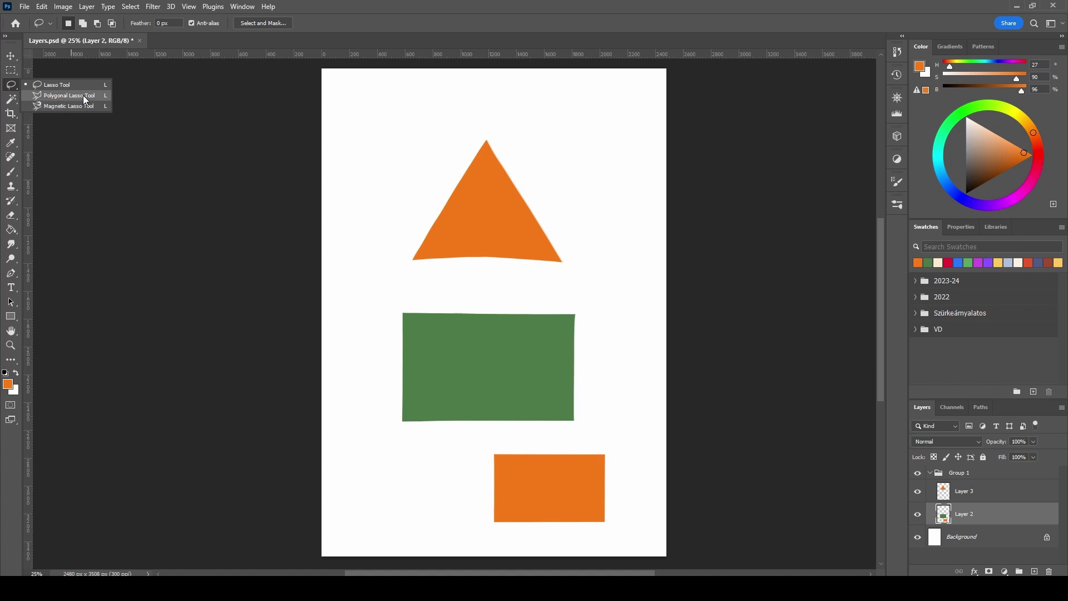
Outline the triangle and most of the green rectangle with a straight-edged Polygonal Lasso selection, and deselect it
left_click(84, 96)
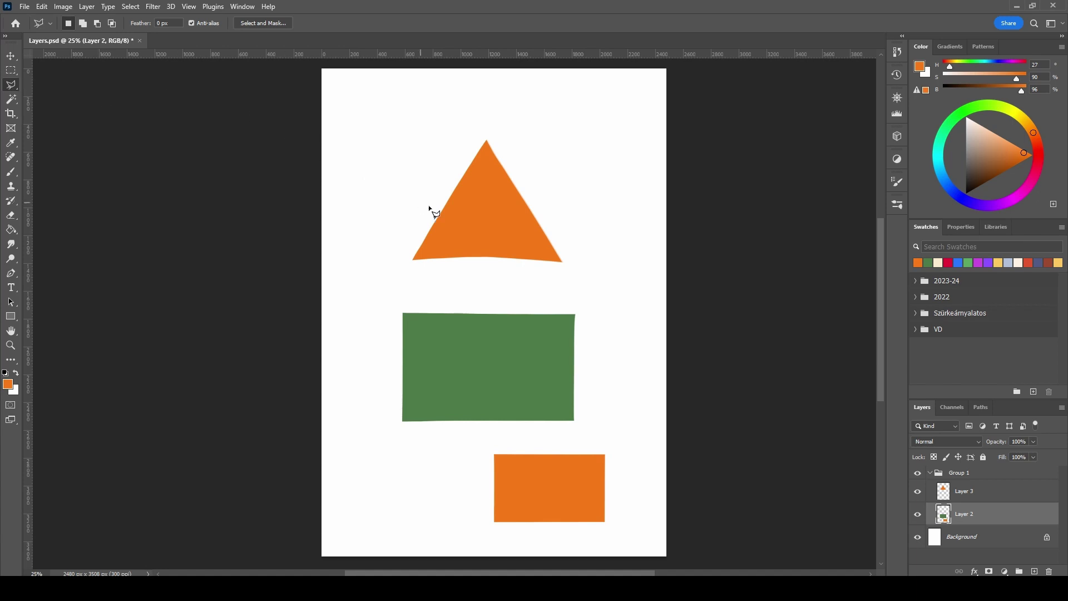
left_click(367, 206)
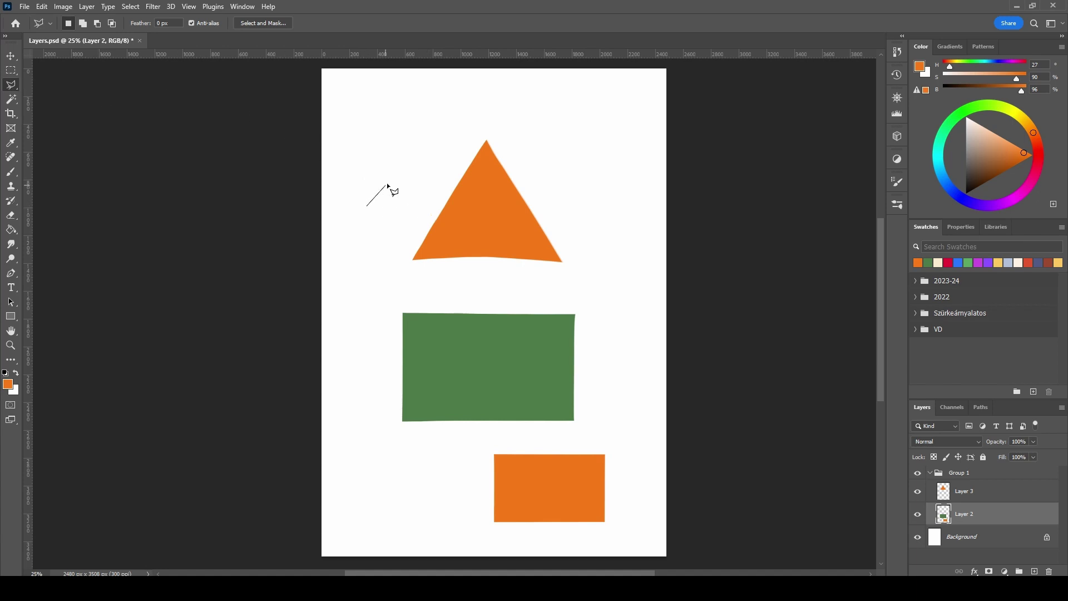
left_click(469, 117)
left_click(611, 183)
left_click(609, 320)
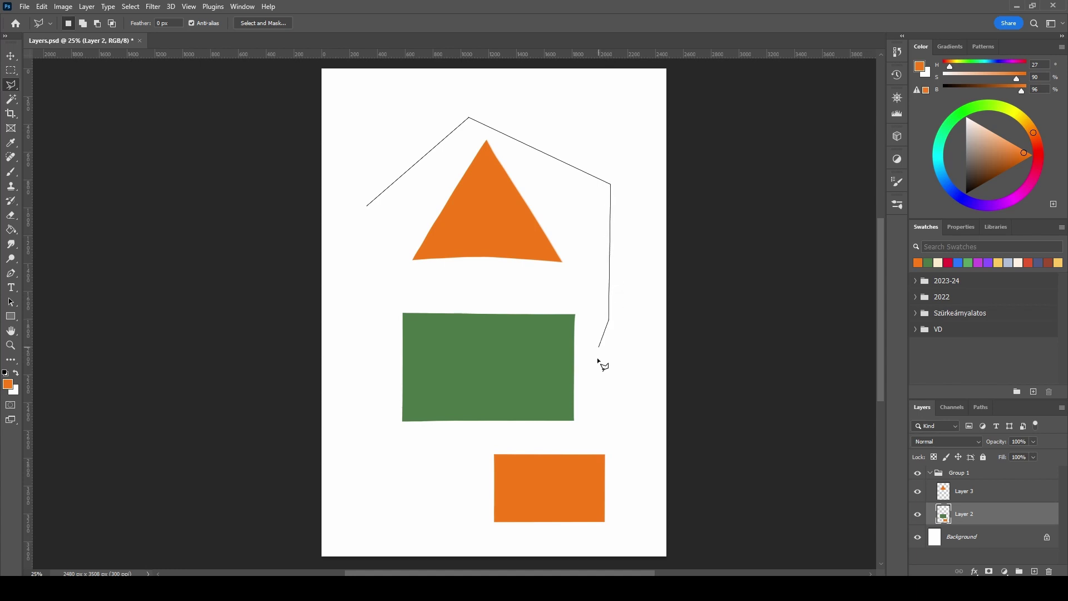
left_click(595, 409)
left_click(436, 463)
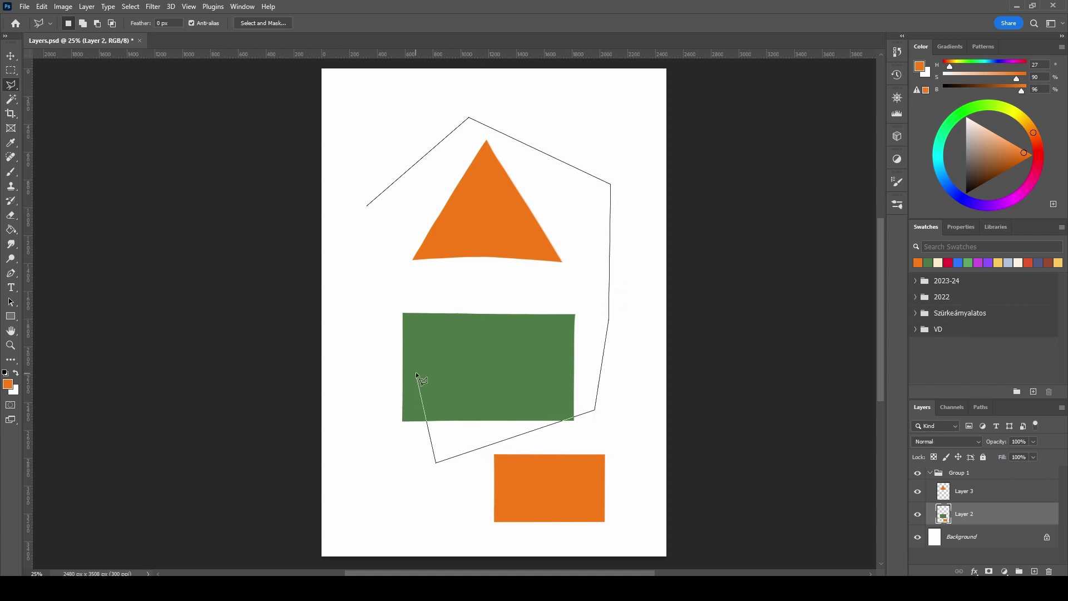
left_click(361, 323)
left_click(373, 228)
left_click(368, 207)
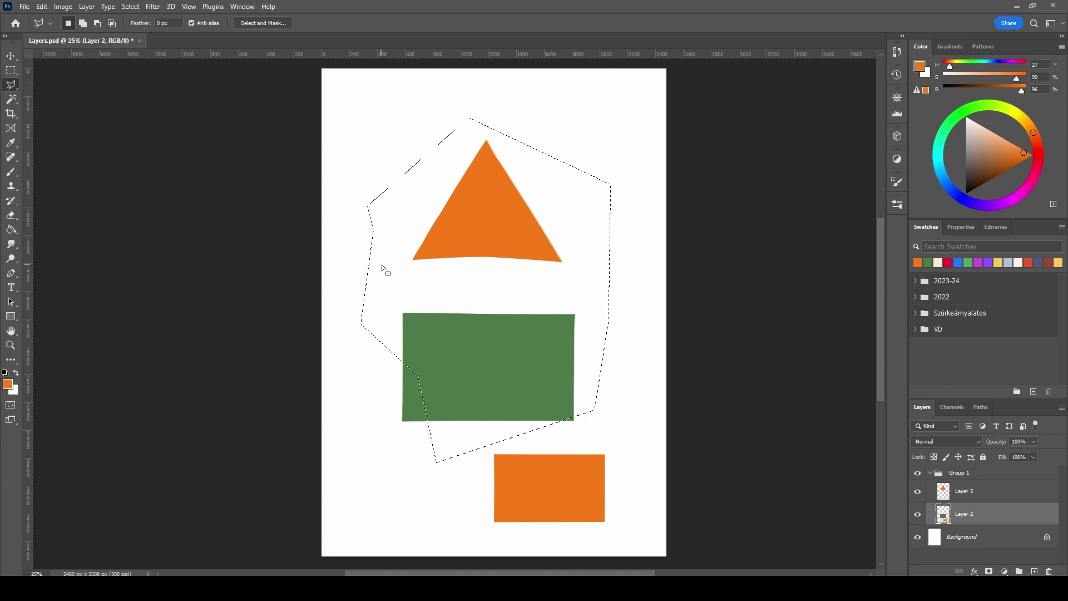
key("ctrl+d")
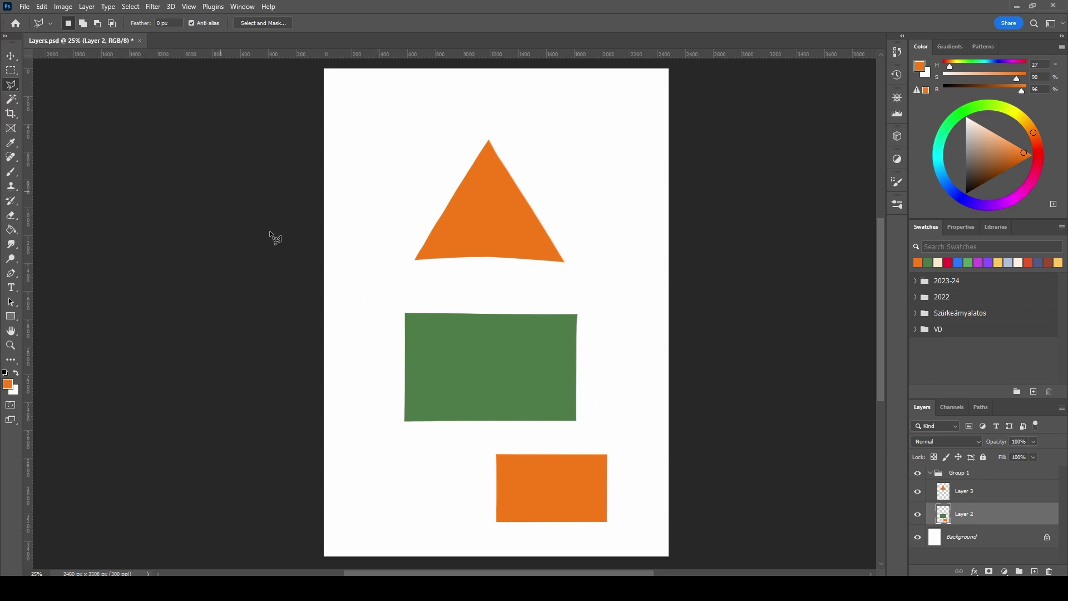
Select the green rectangle by tracing its edges from the upper-left corner with the Magnetic Lasso Tool
right_click(14, 85)
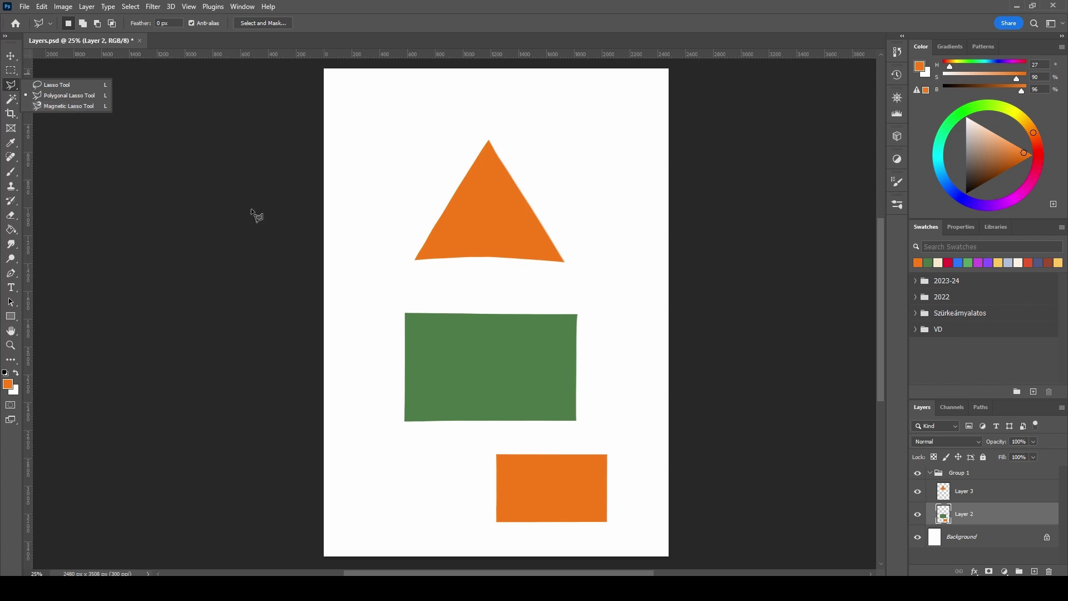
left_click(87, 107)
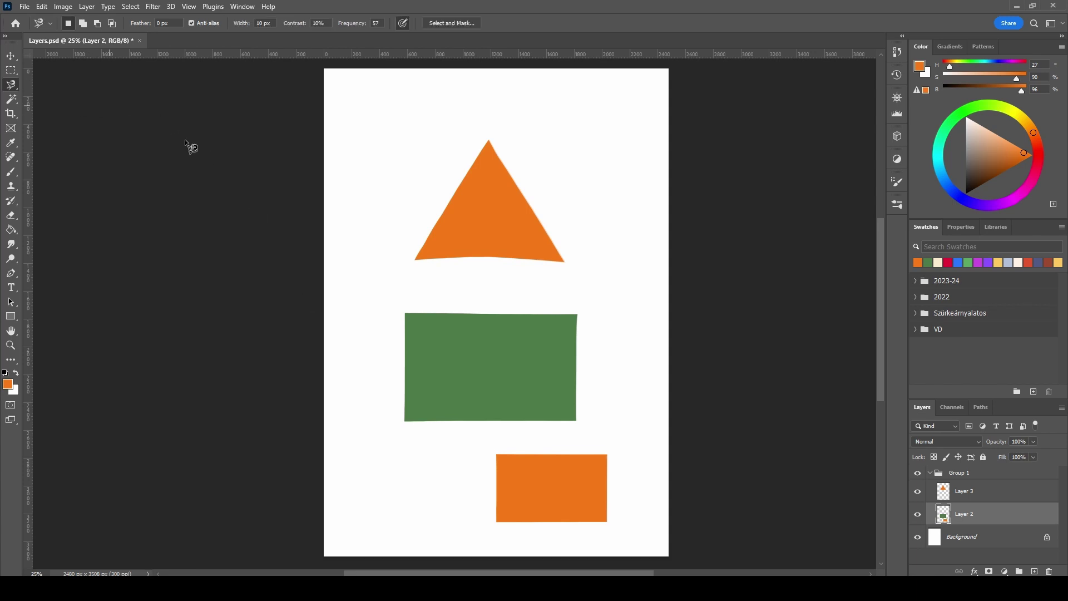
left_click(404, 313)
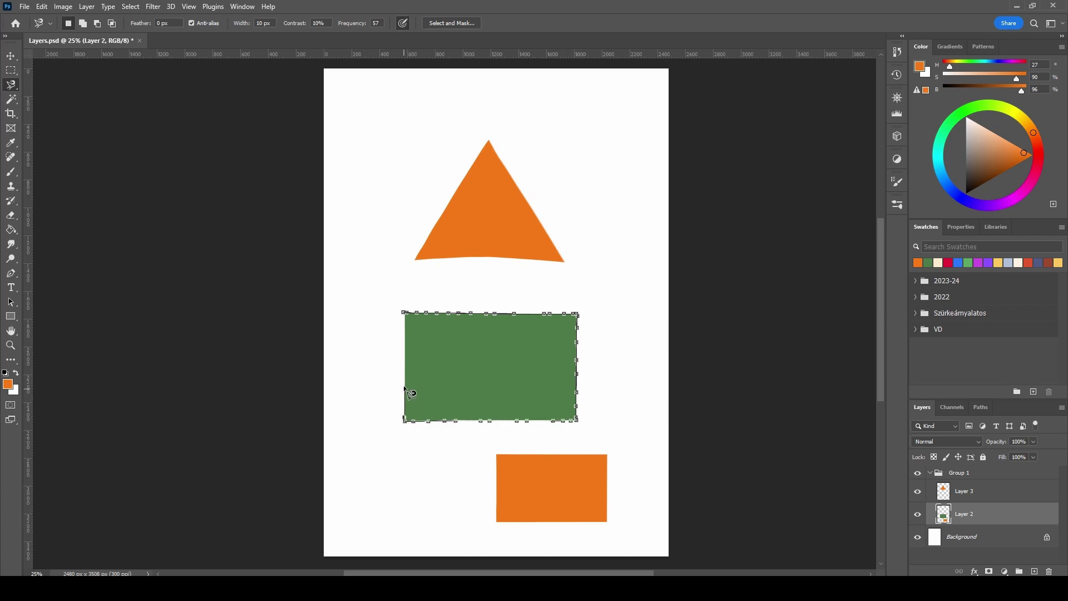
left_click(412, 319)
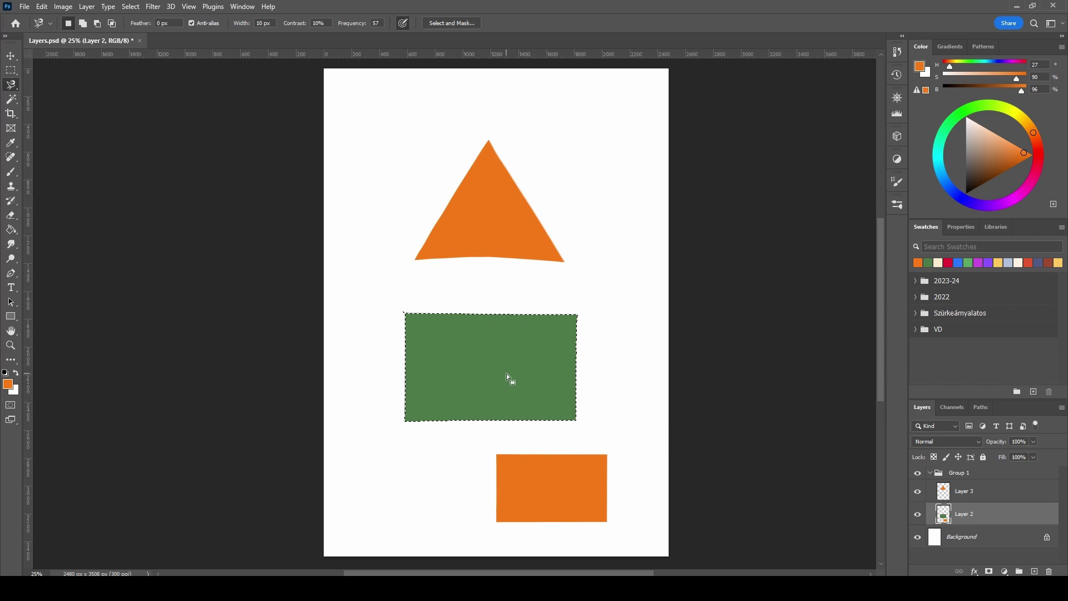
Paint a vertical orange stripe down the middle of the selected green rectangle with the Brush tool
key("b")
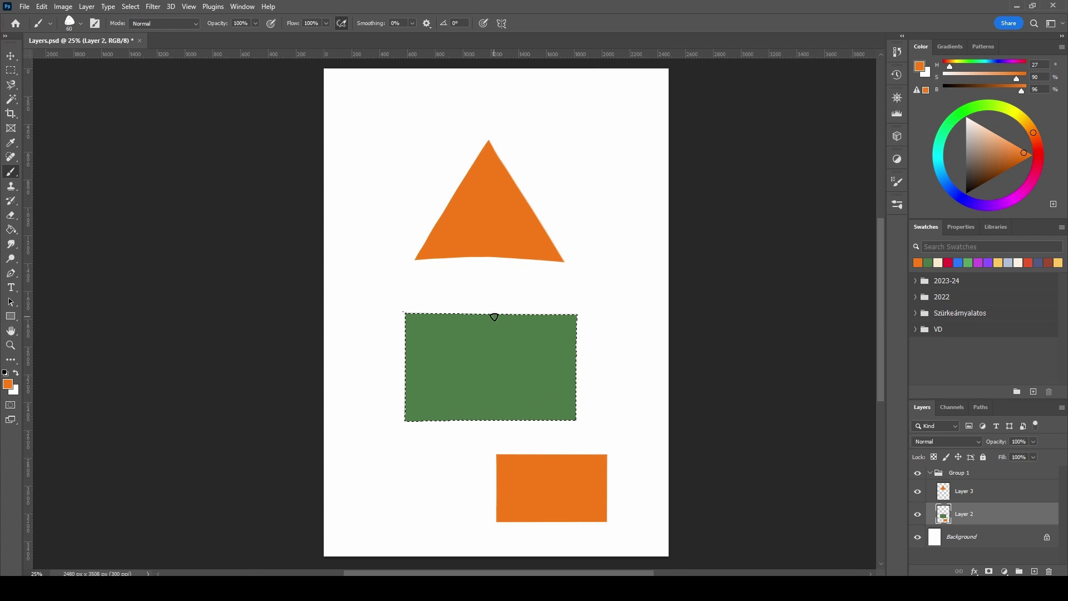
left_click_drag(487, 313, 485, 421)
left_click_drag(487, 320, 486, 431)
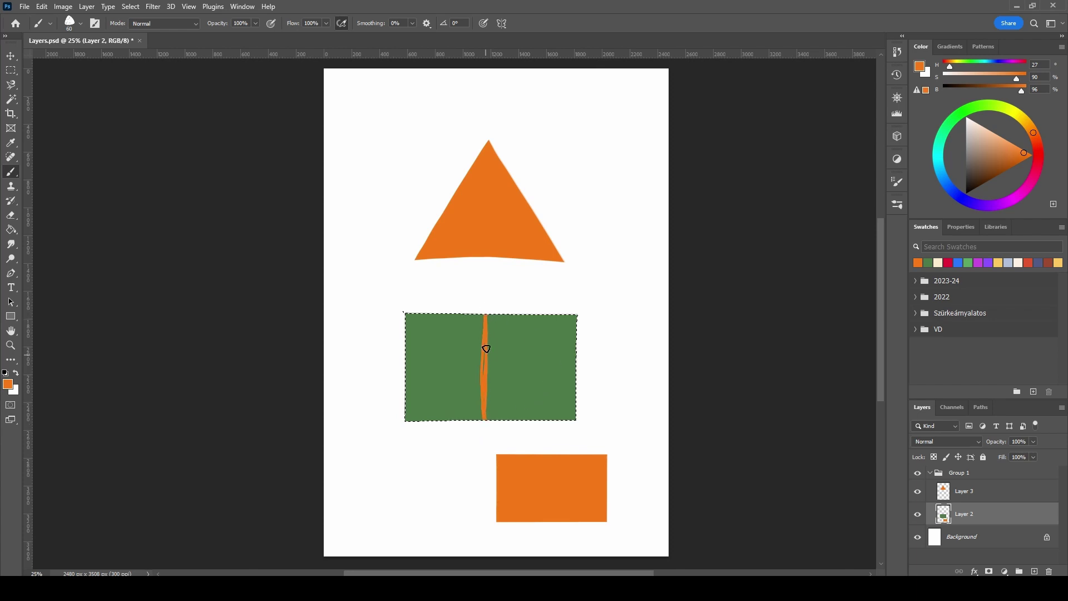
mouse_move(489, 308)
left_mouse_down()
mouse_move(487, 413)
mouse_move(482, 363)
mouse_move(487, 411)
mouse_move(493, 310)
mouse_move(495, 425)
mouse_move(495, 322)
mouse_move(495, 415)
mouse_move(500, 324)
left_mouse_up()
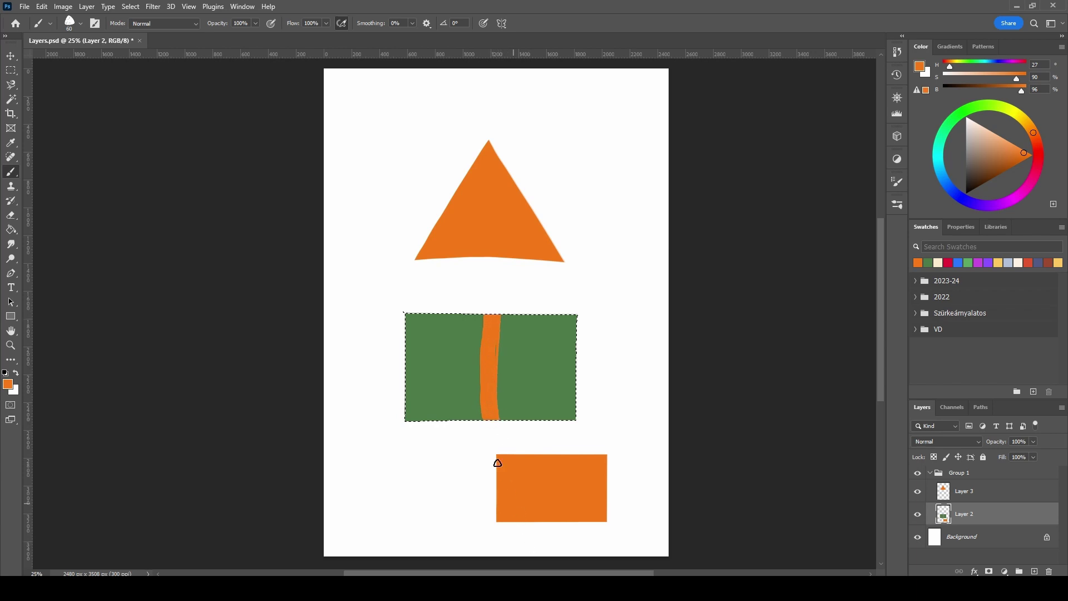
left_click_drag(483, 379, 493, 374)
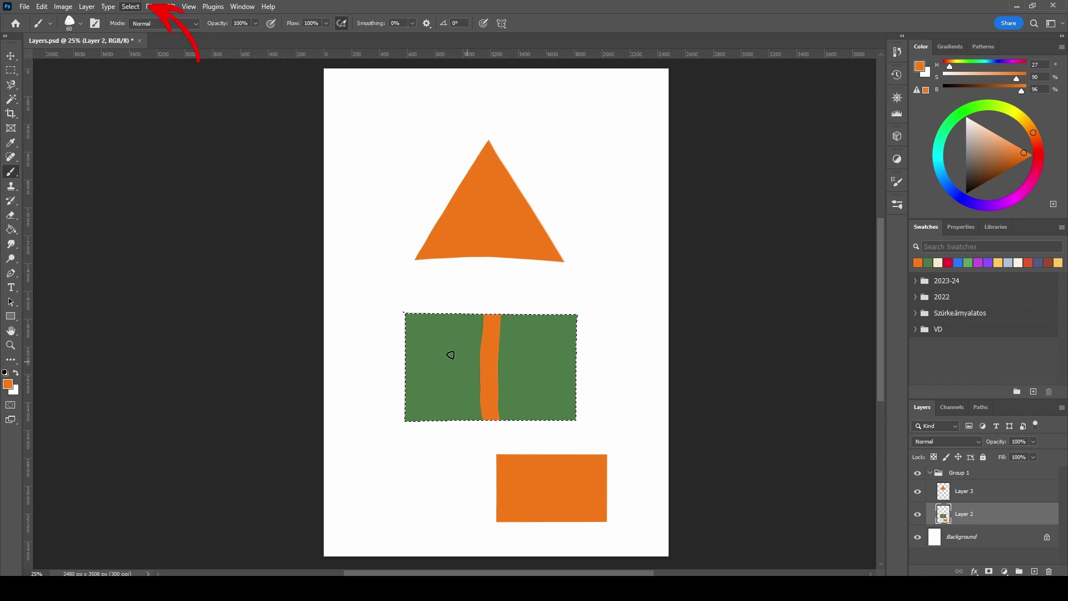
Invert the selection around the green rectangle and paint freehand orange brush strokes across the area outside it
left_click(130, 6)
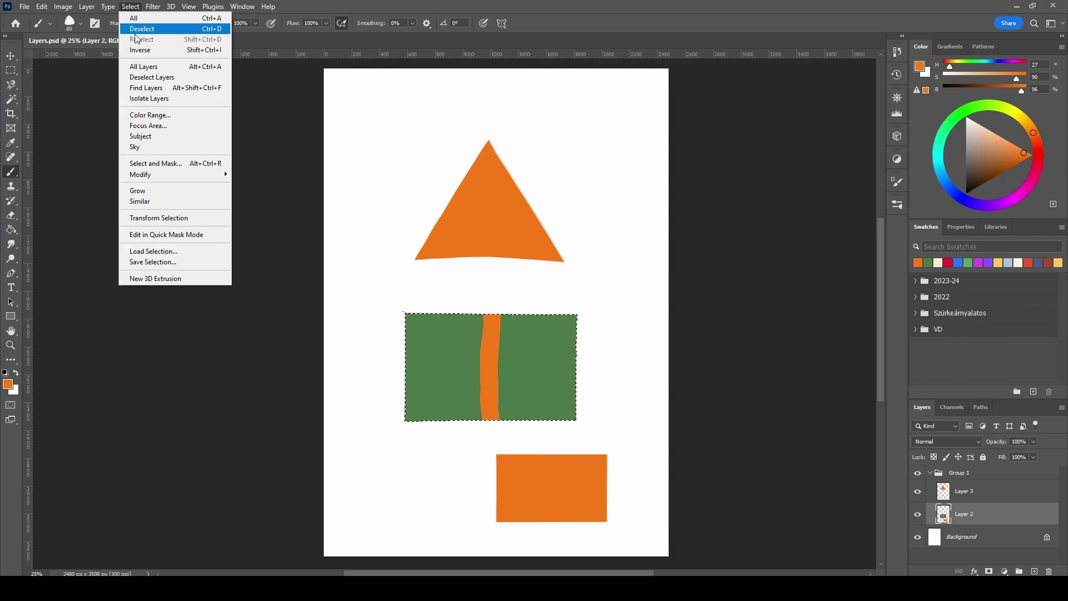
left_click(179, 56)
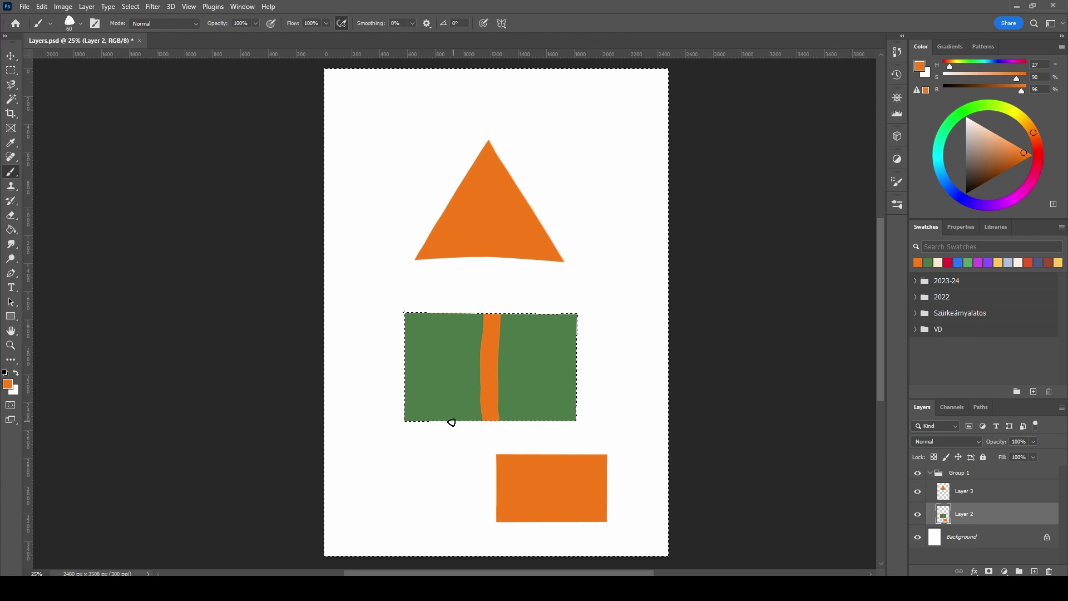
mouse_move(451, 420)
left_mouse_down()
mouse_move(438, 535)
mouse_move(450, 407)
mouse_move(495, 534)
left_mouse_up()
mouse_move(504, 421)
left_mouse_down()
mouse_move(550, 511)
mouse_move(537, 448)
mouse_move(566, 472)
left_mouse_up()
left_click_drag(561, 421, 576, 524)
left_click_drag(588, 424, 617, 508)
mouse_move(597, 422)
left_mouse_down()
mouse_move(624, 503)
mouse_move(614, 380)
left_mouse_up()
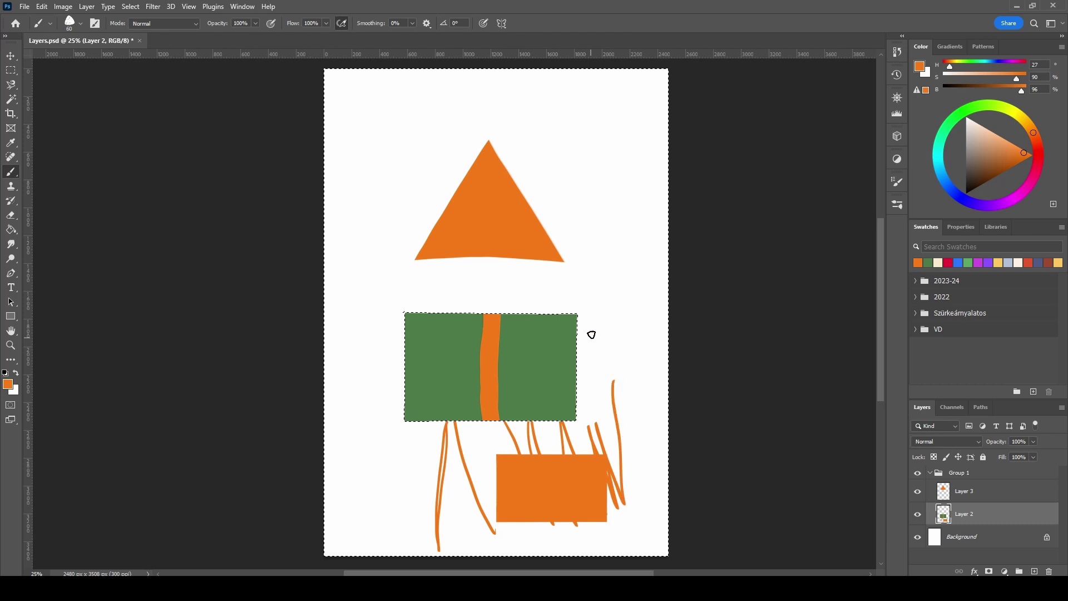
mouse_move(580, 337)
left_mouse_down()
mouse_move(671, 327)
mouse_move(632, 318)
mouse_move(473, 199)
mouse_move(382, 269)
mouse_move(606, 318)
left_mouse_up()
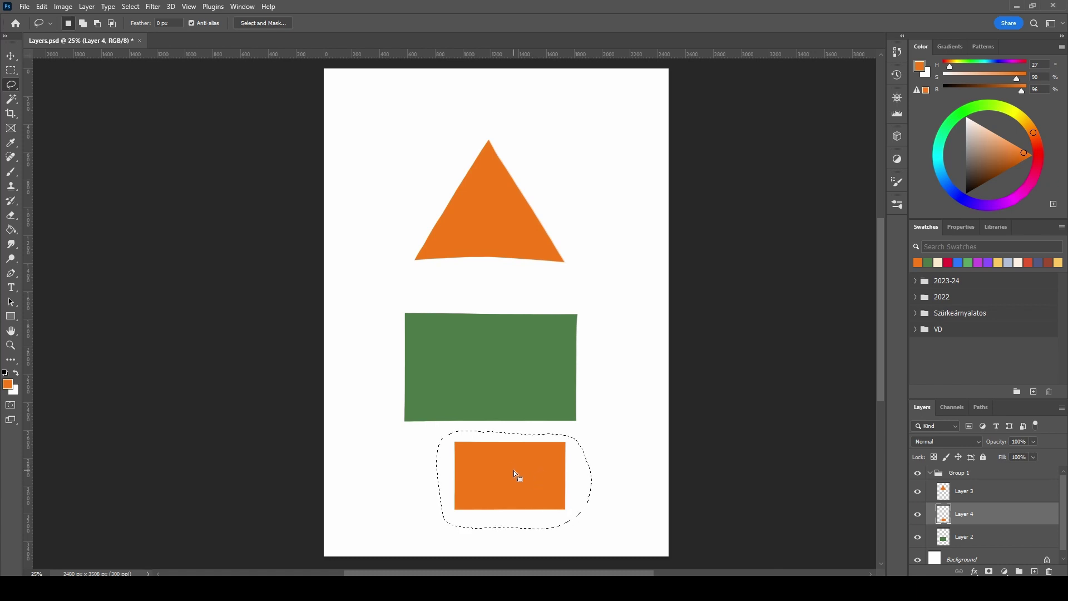
Deselect the freehand lasso selection around the small orange rectangle
right_click(513, 470)
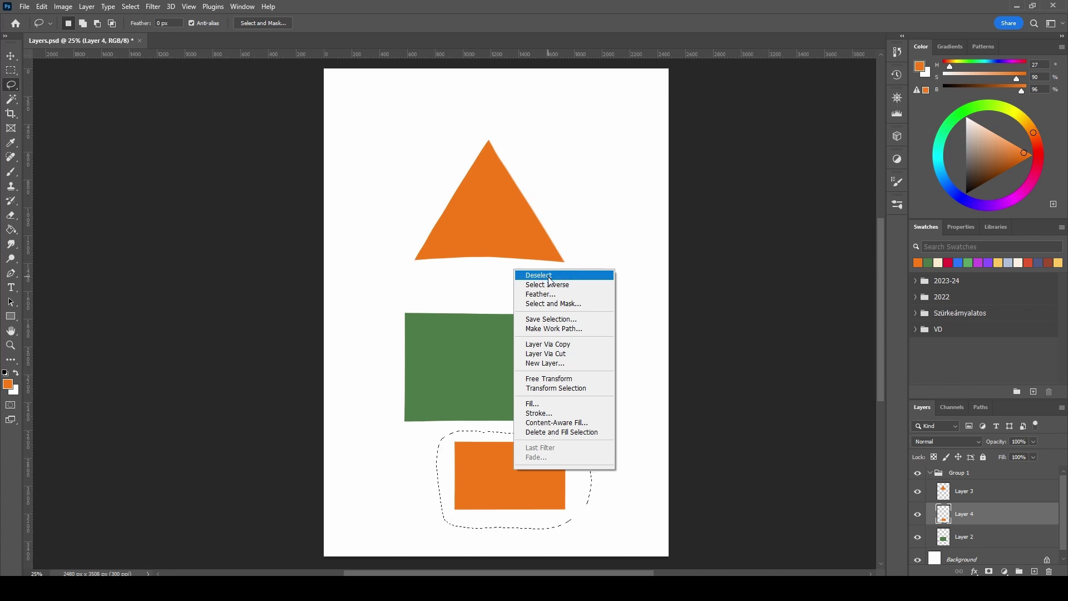
key("Escape")
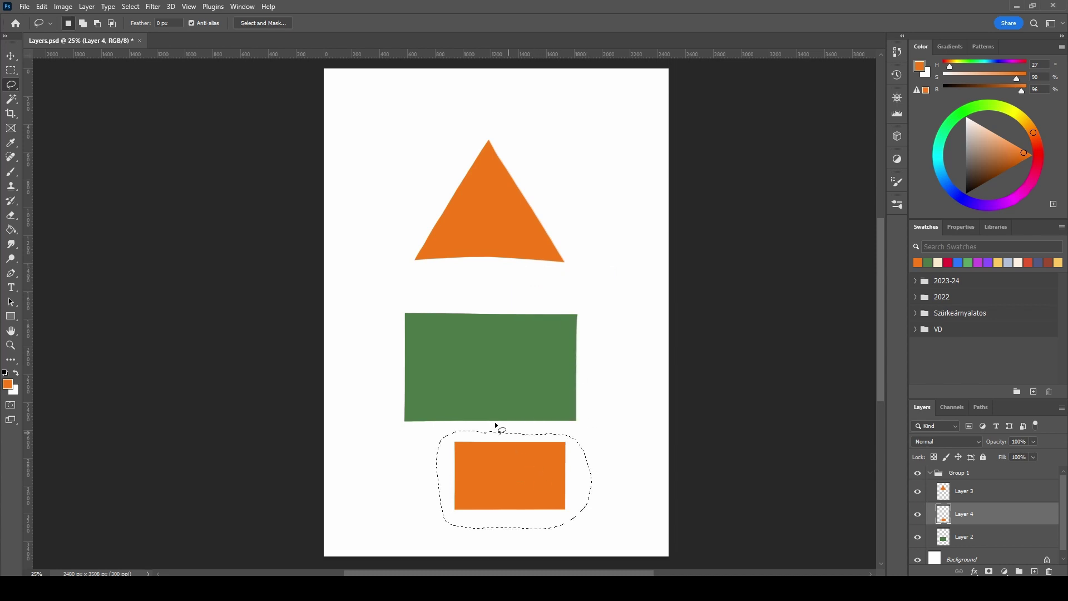
left_click(132, 7)
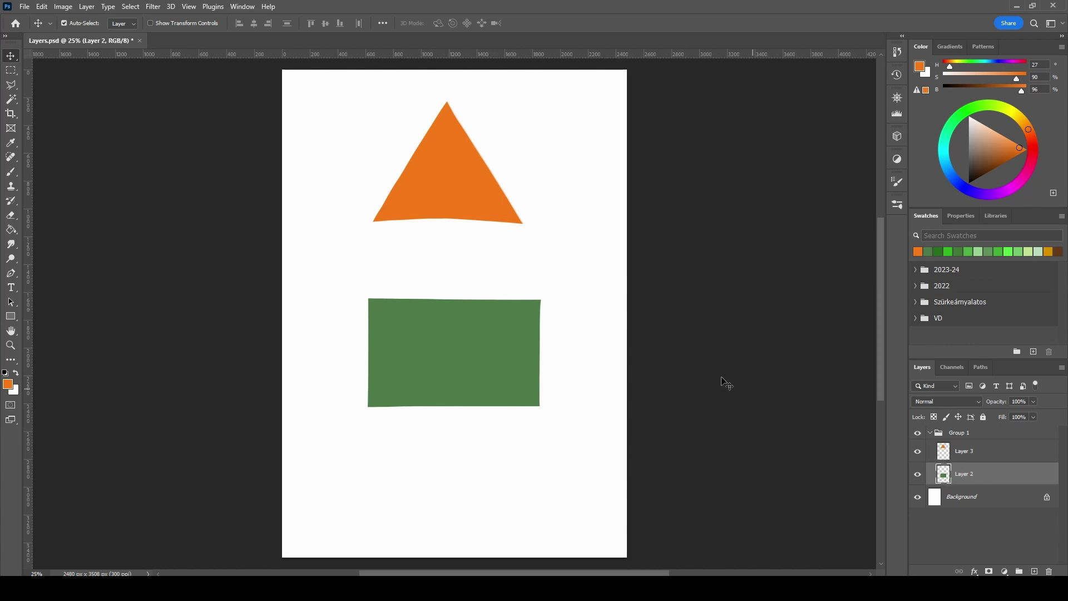
Swap the two shapes' positions so the green rectangle sits above the triangle, and reorder Layer 3 beneath Layer 2
left_click_drag(472, 384, 466, 218)
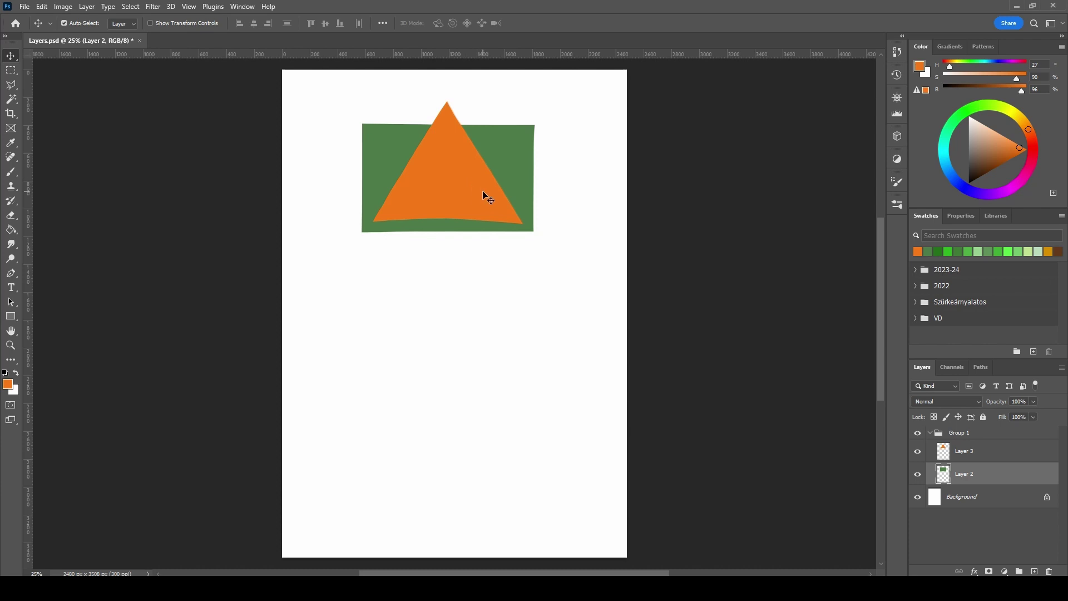
left_click_drag(967, 451, 972, 480)
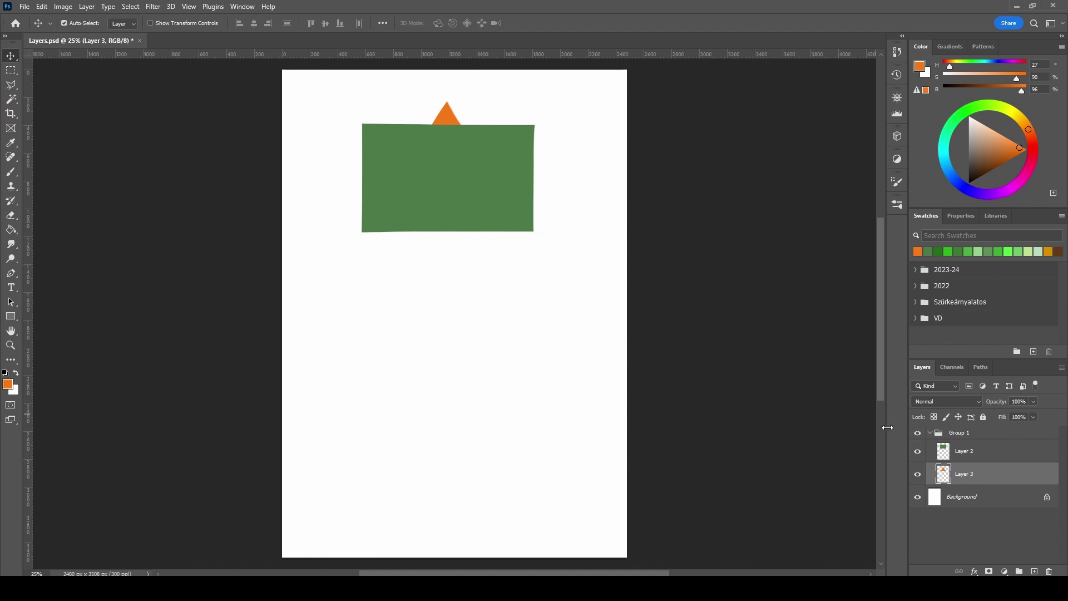
left_click_drag(448, 117, 448, 263)
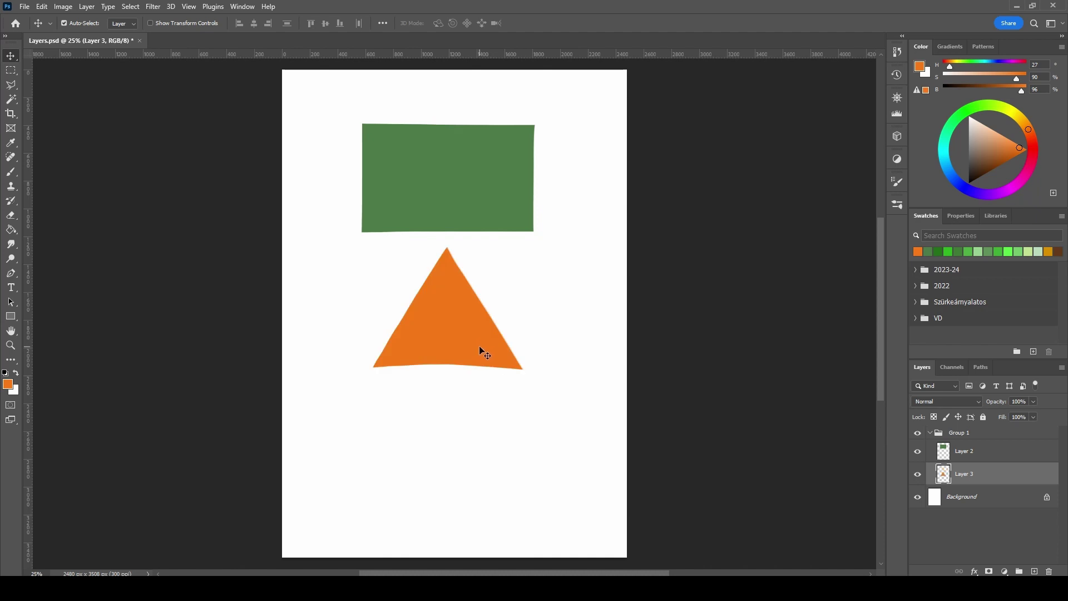
Place a duplicate of Layer 3's triangle below the original one, and delete that copy
right_click(958, 479)
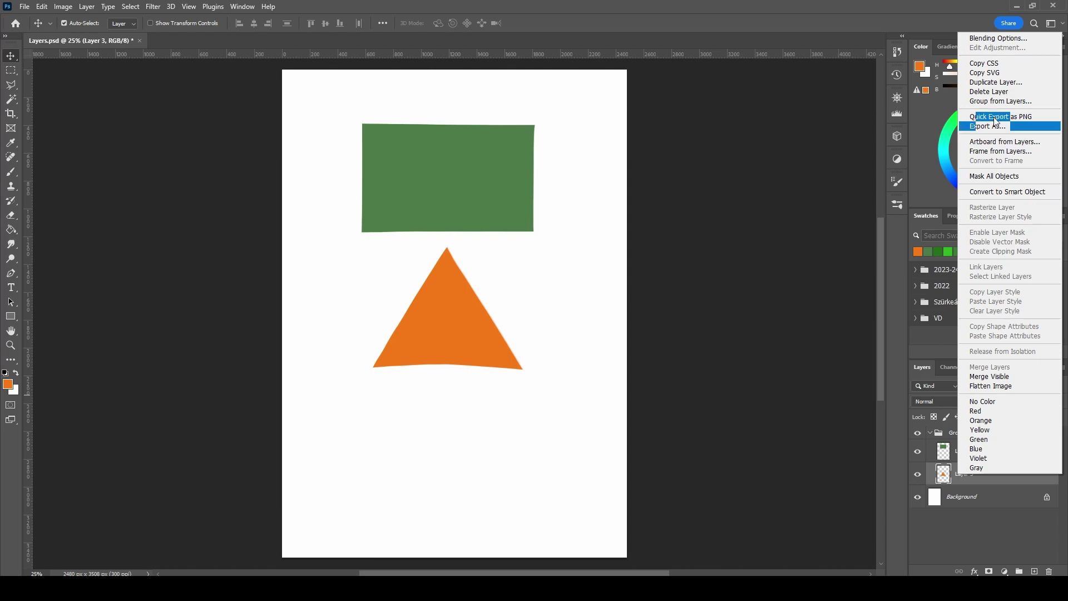
left_click(996, 83)
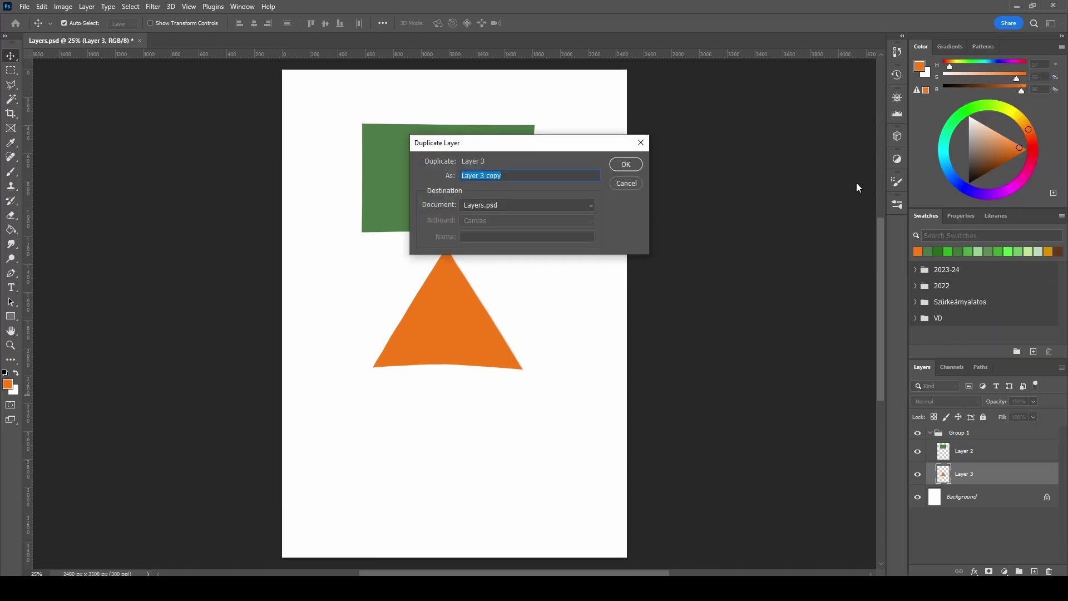
left_click(627, 165)
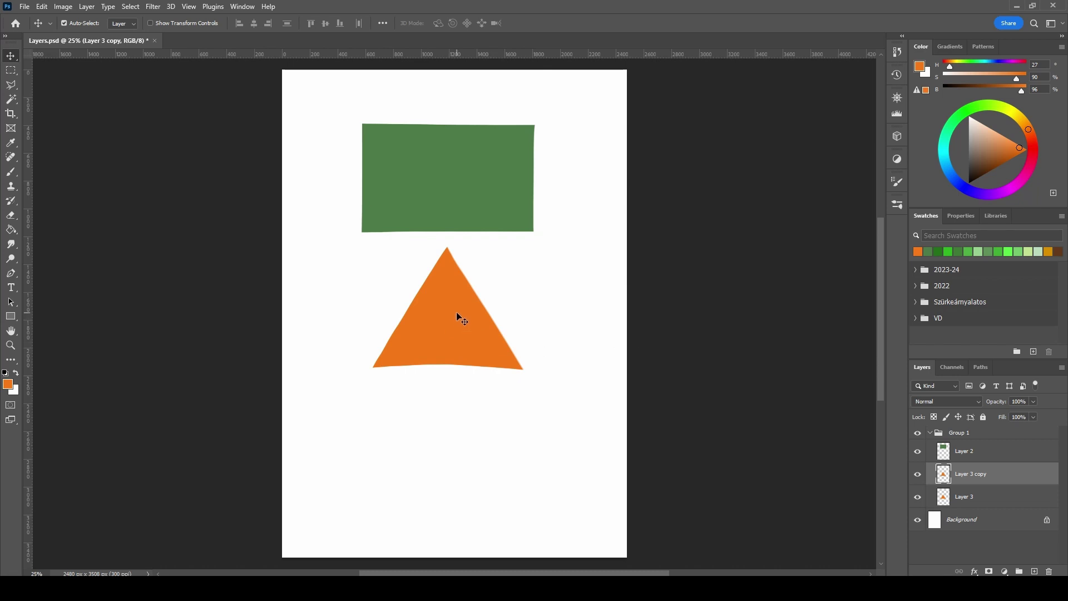
left_click_drag(457, 320, 458, 459)
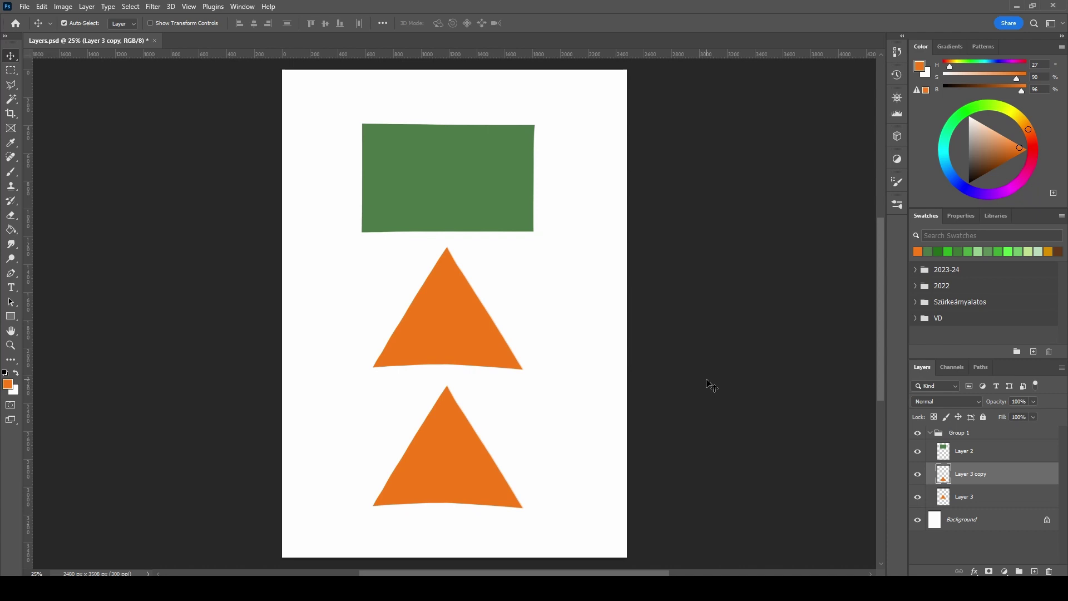
left_click(1049, 572)
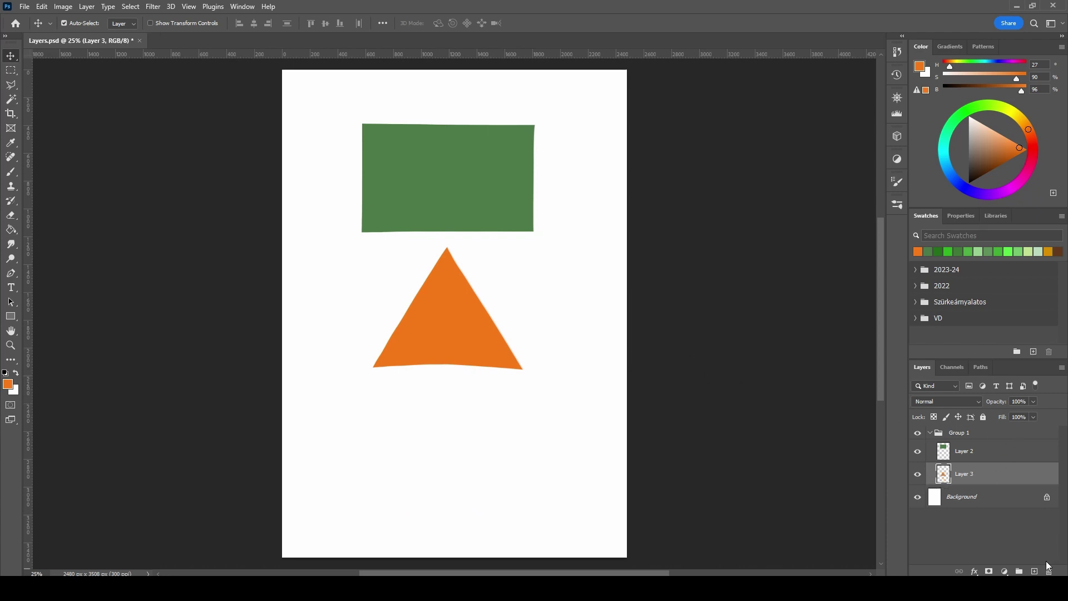
Duplicate Layer 2 with the green rectangle and delete the duplicate layer
left_click(972, 460)
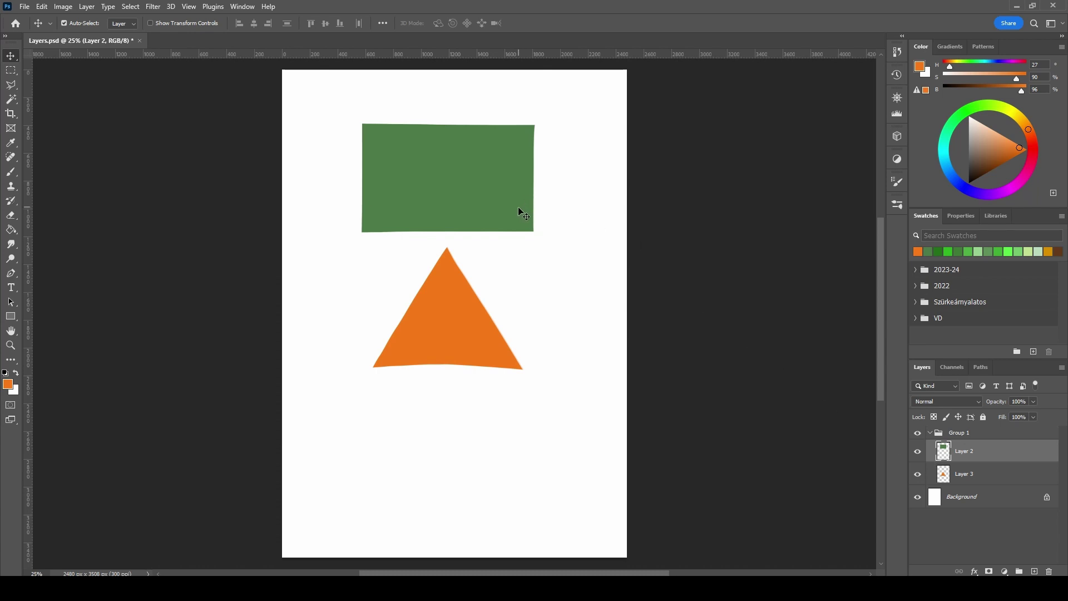
key("ctrl")
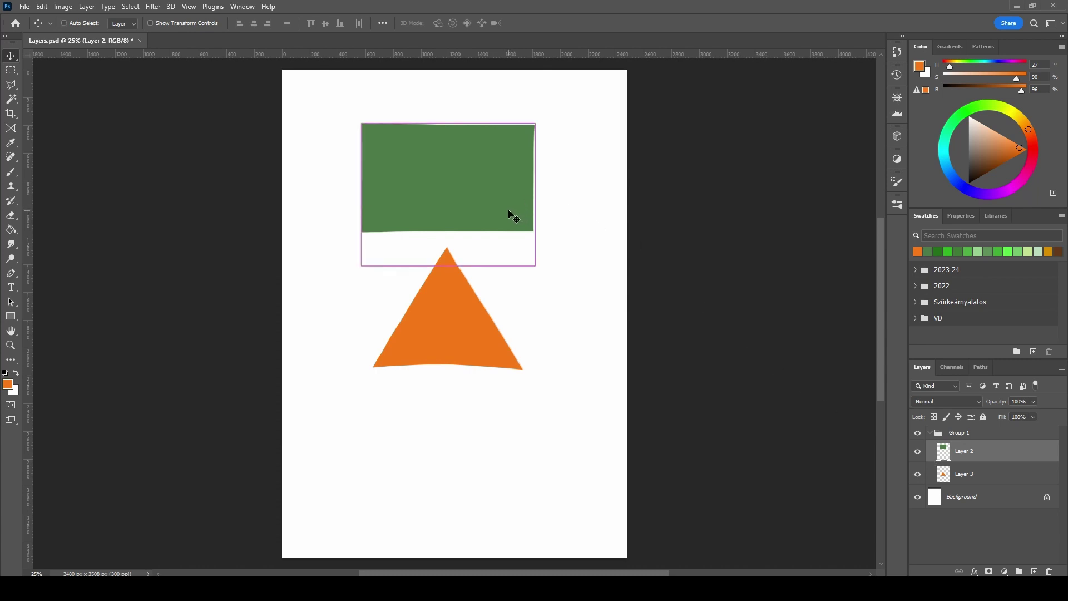
key("ctrl+j")
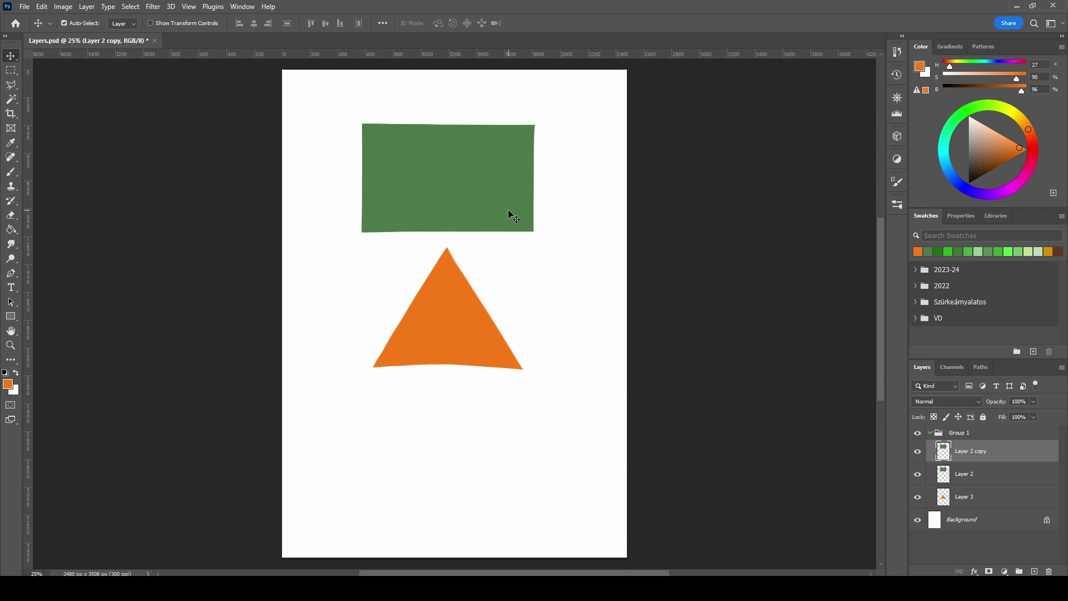
left_click(1050, 572)
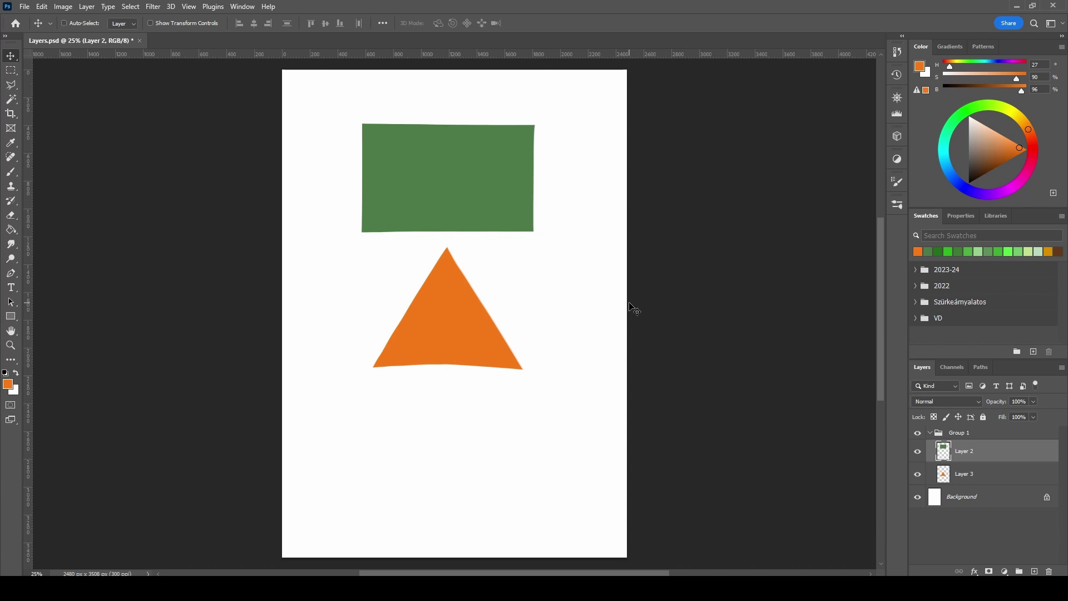
Paste the copied green rectangle as a new layer and delete that layer
key("ctrl+v")
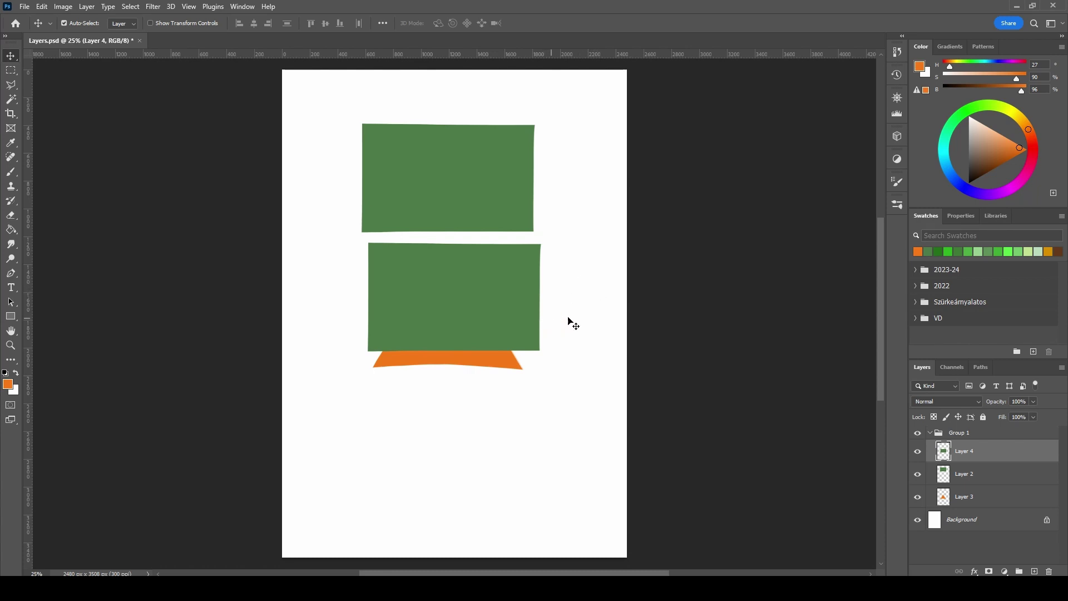
left_click(1049, 572)
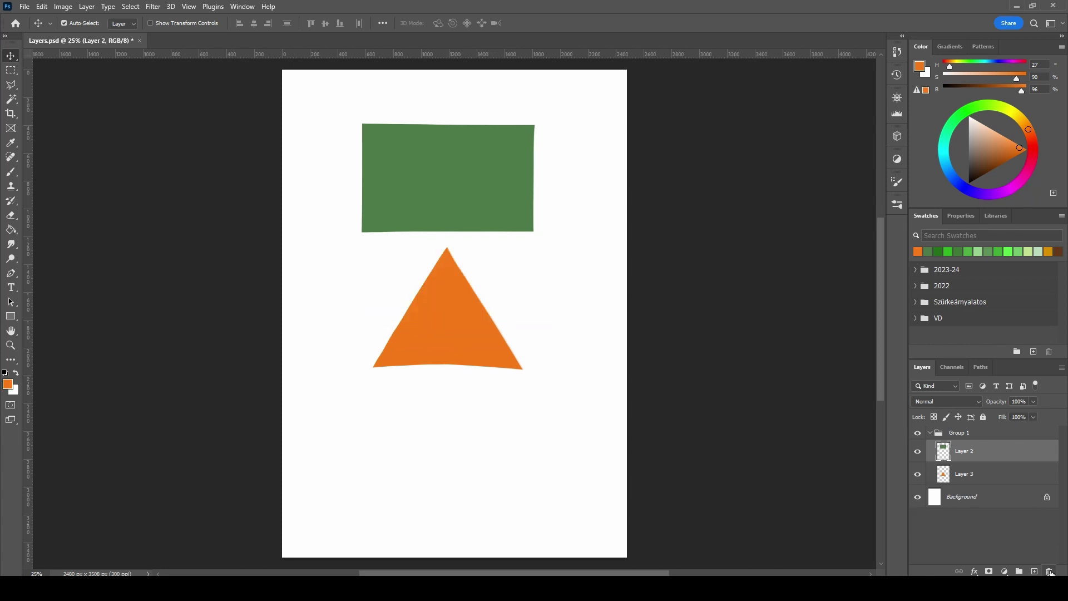
Duplicate Group 1 and delete the copied group together with its contents
left_click(958, 436)
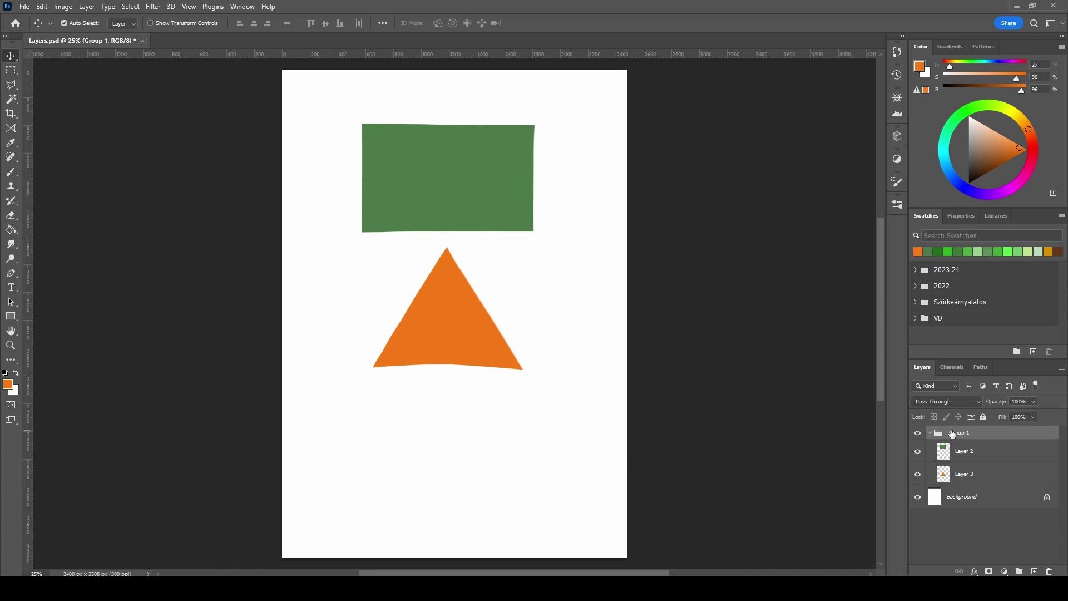
key("ctrl+j")
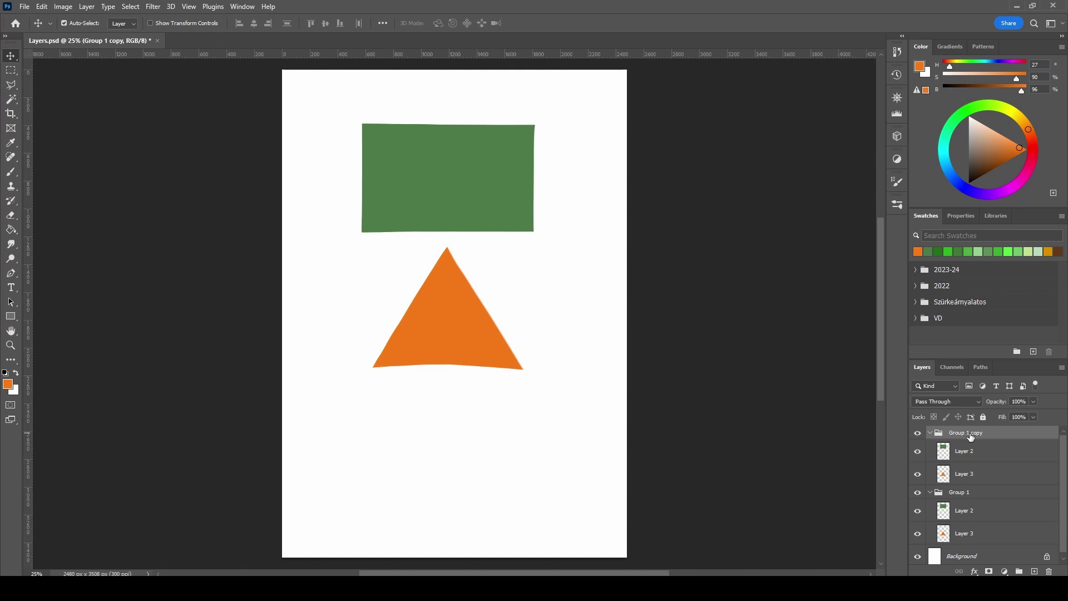
left_click(1050, 572)
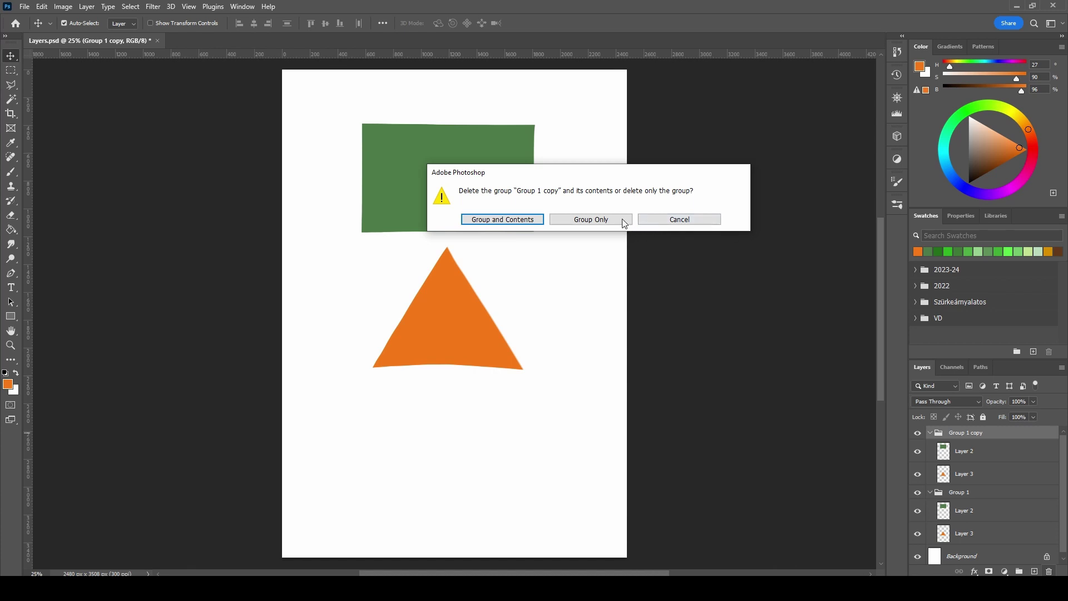
left_click(532, 221)
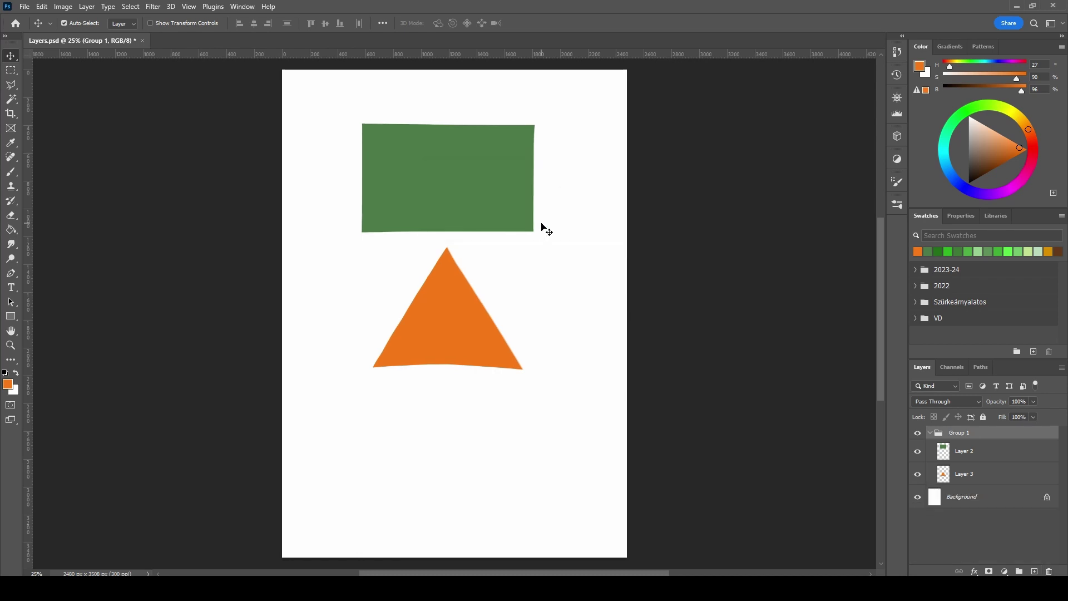
Undo the group deletion and try deleting only the Group 1 copy group while keeping its layers
key("ctrl+z")
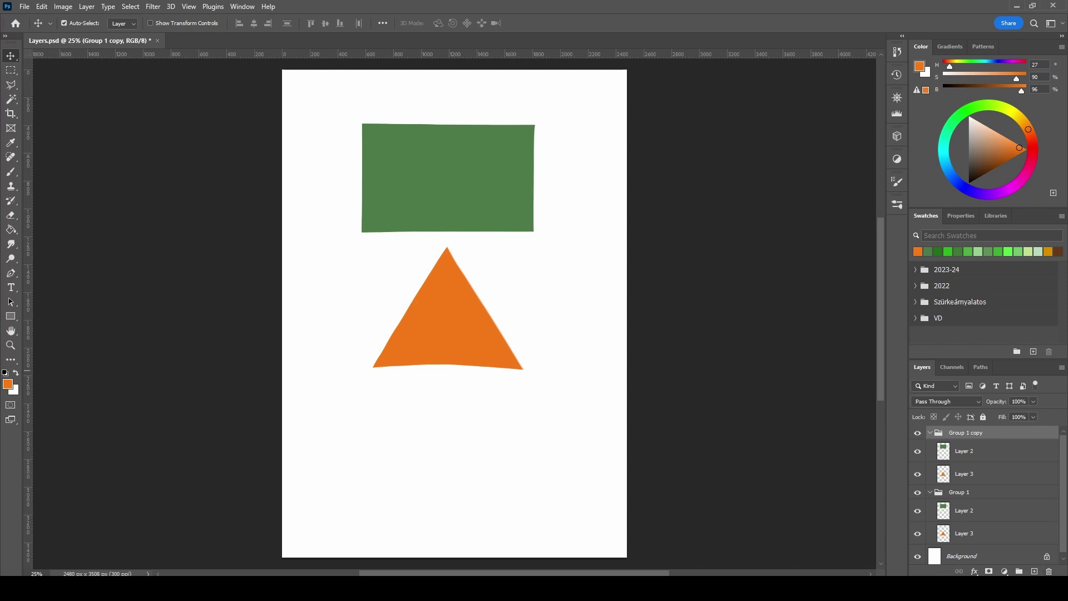
left_click(1049, 571)
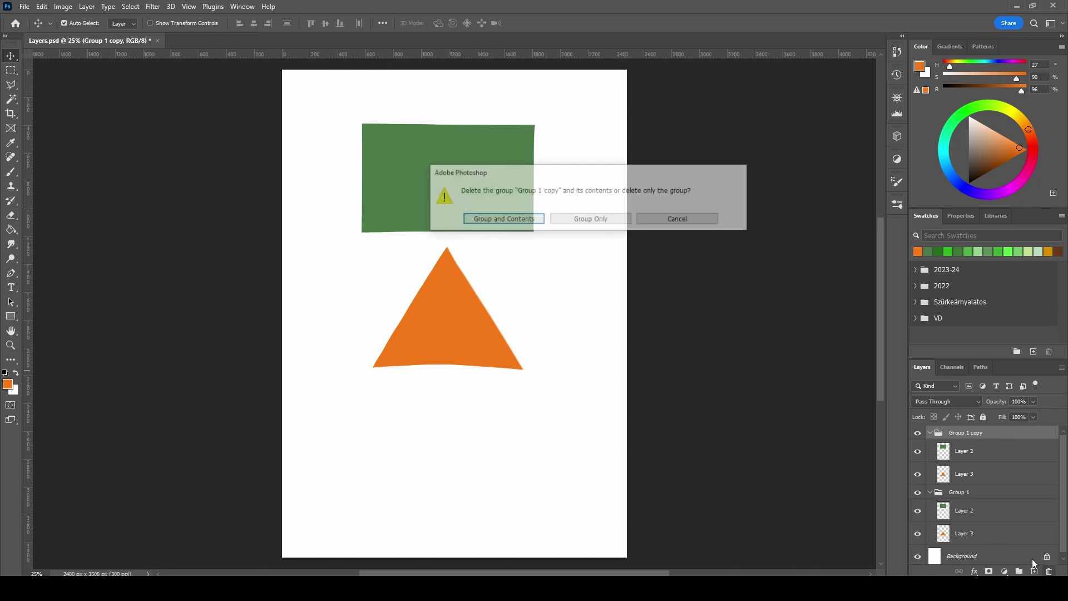
left_click(591, 220)
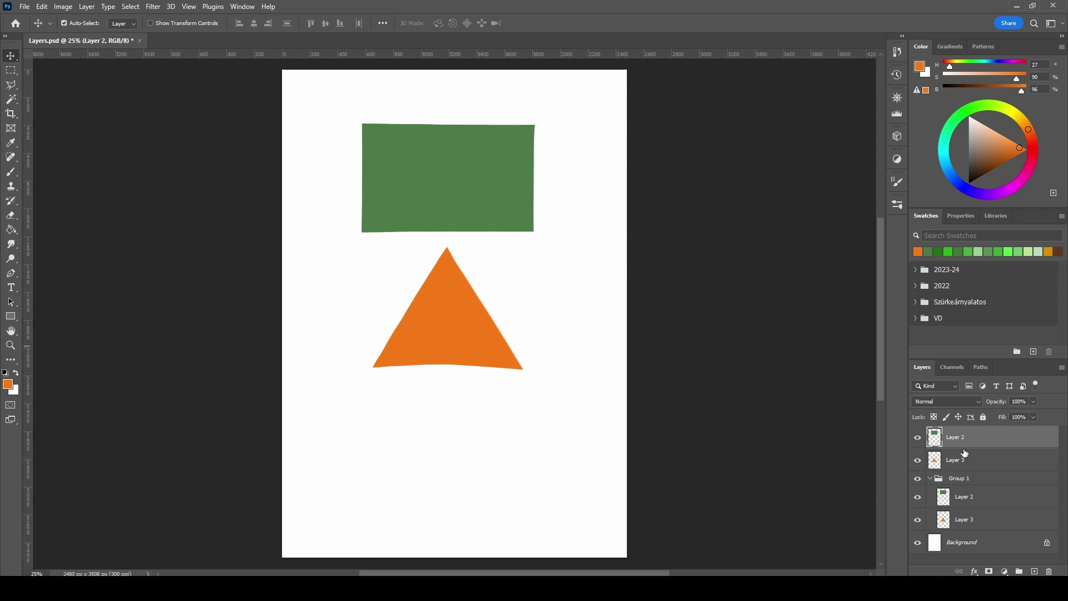
key("ctrl+z")
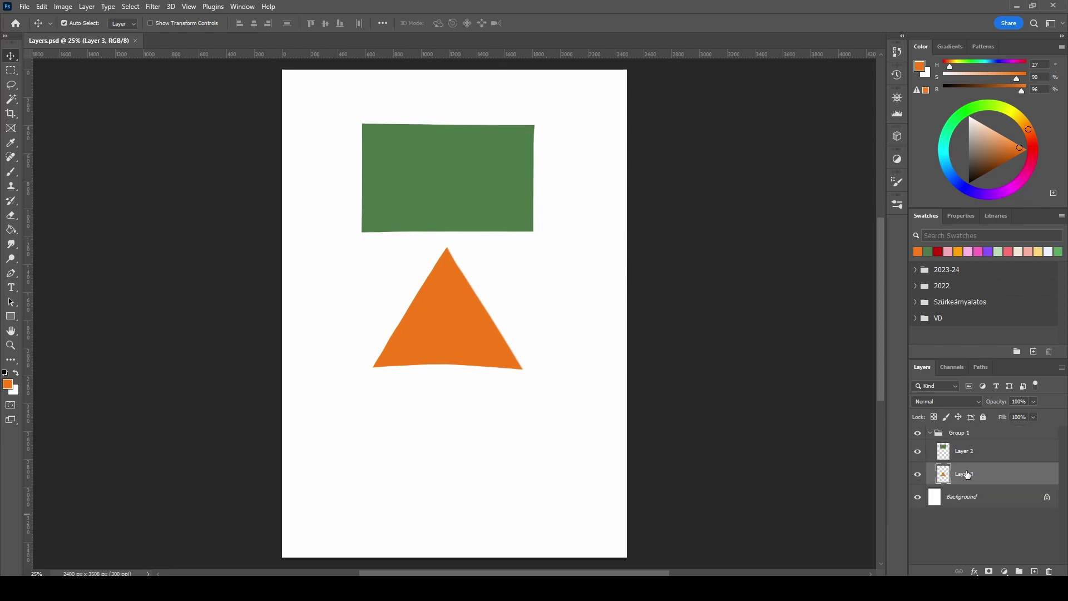
Rename Layer 3 as triangle
left_click(971, 476)
double_click(969, 477)
type("triangle")
key("Return")
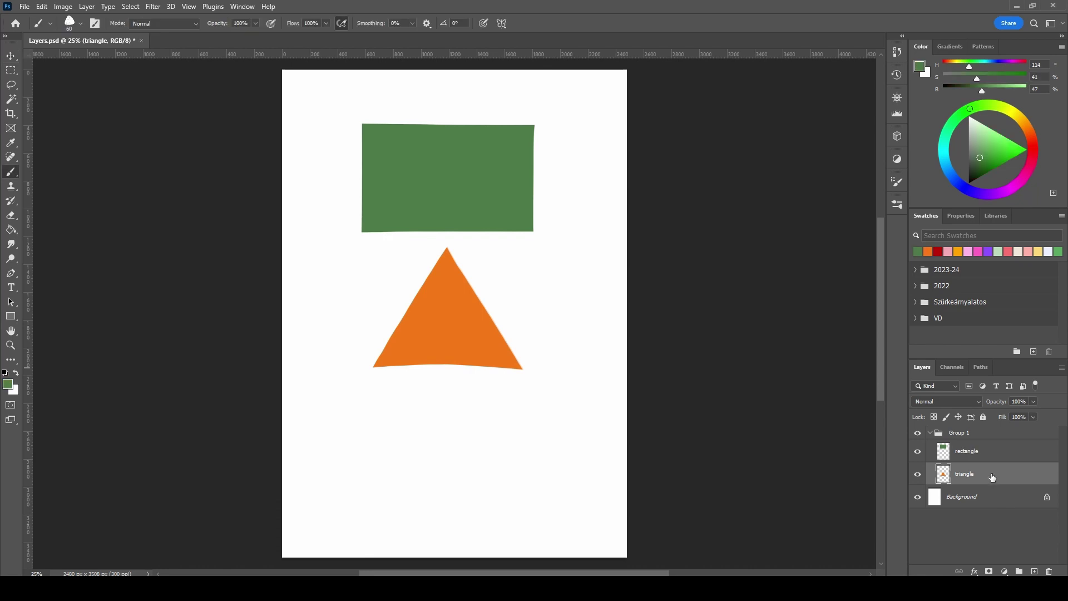
Fully lock the triangle layer and try to paint on the triangle with the Brush tool
left_click(984, 418)
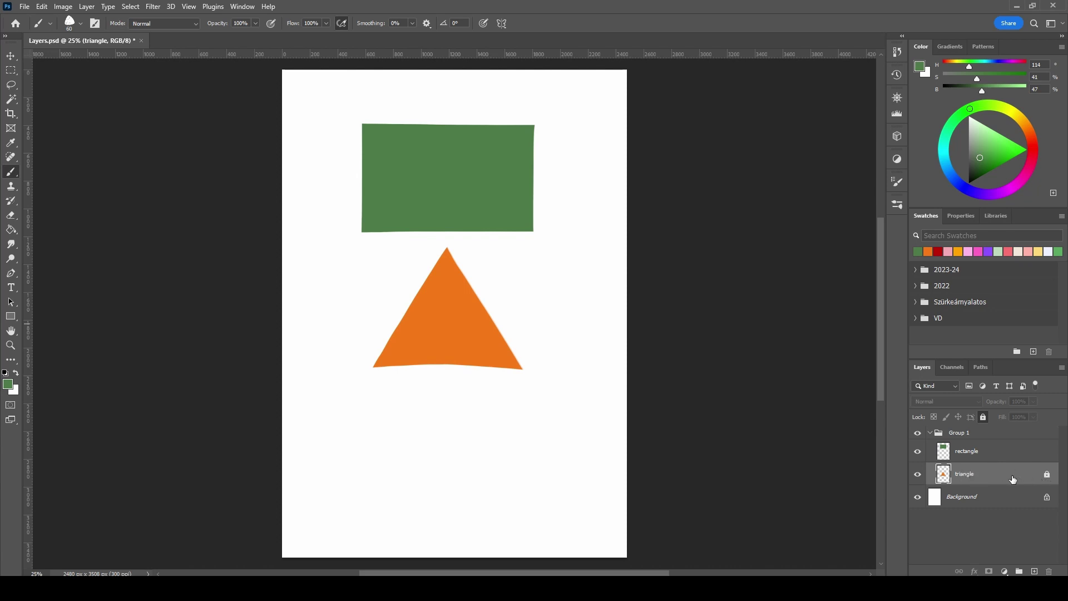
left_click(451, 315)
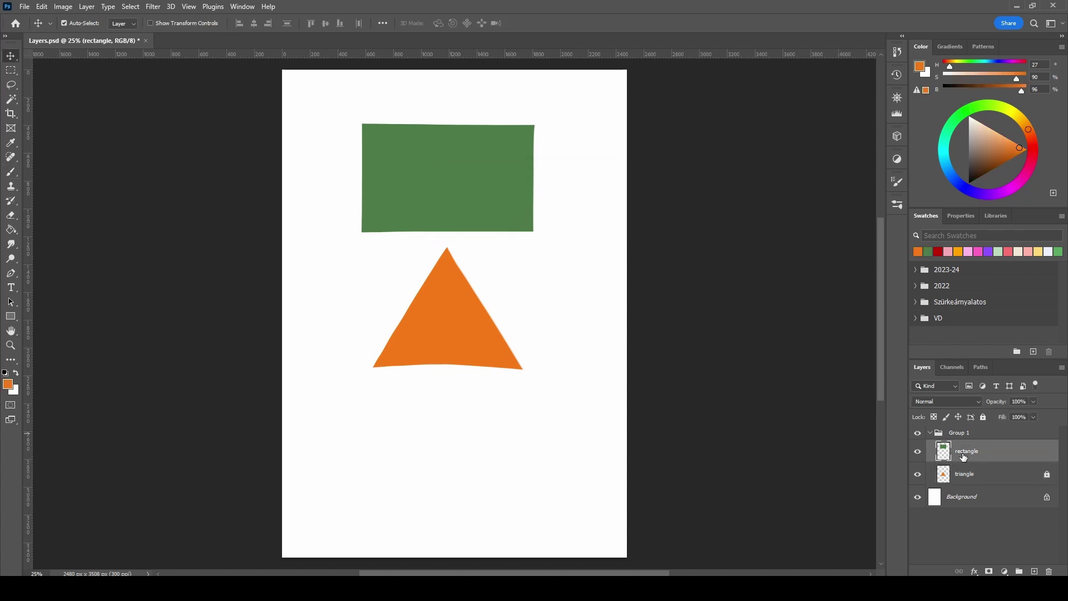
Lock the image pixels of the rectangle layer and move the green rectangle slightly
left_click(947, 417)
mouse_move(498, 170)
left_mouse_down()
mouse_move(503, 263)
mouse_move(501, 173)
left_mouse_up()
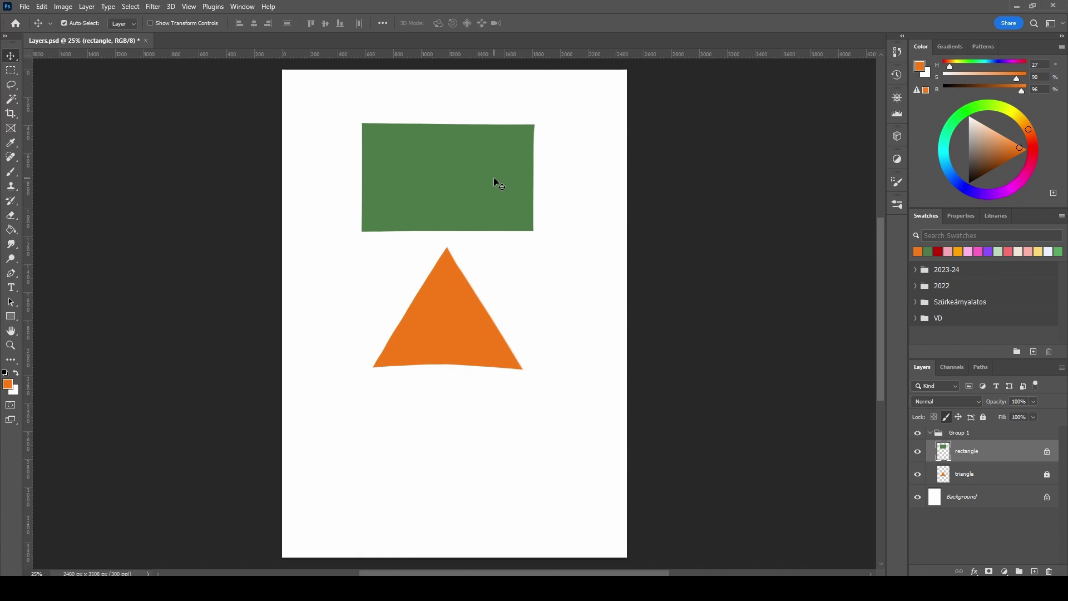
Try to paint on the pixel-locked green rectangle with the Brush tool
key("b")
left_click(473, 162)
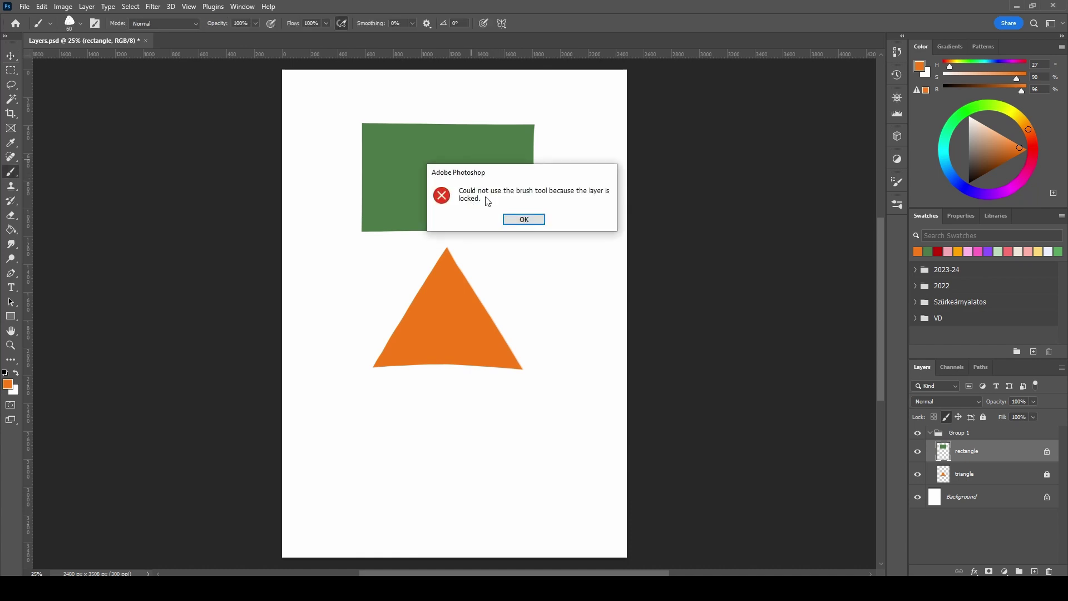
left_click(532, 220)
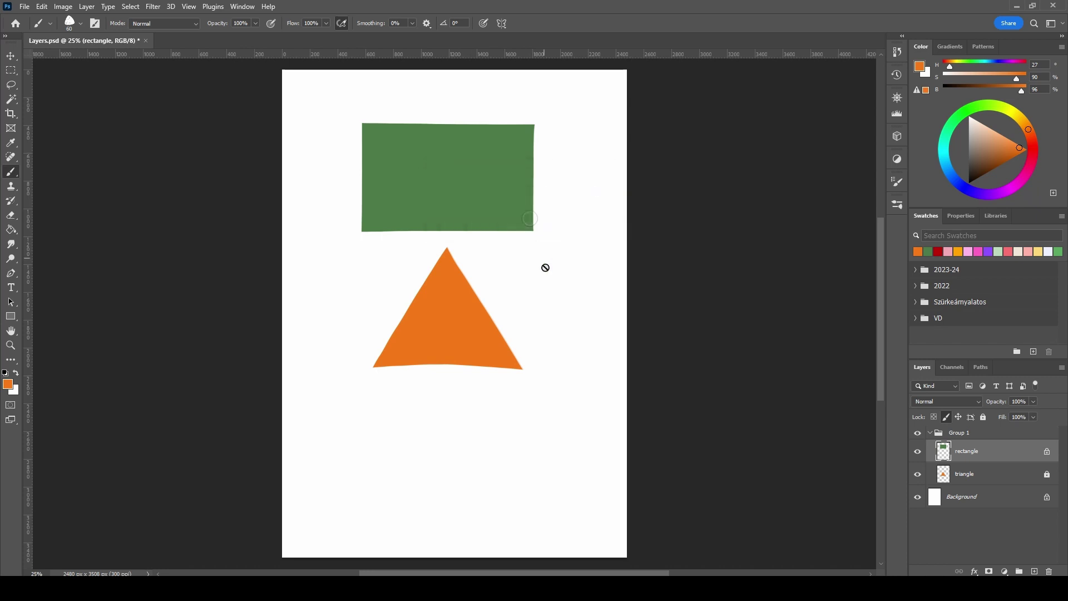
Switch the rectangle layer to a position lock and paint an orange squiggle over the green rectangle
left_click(1047, 452)
left_click(1046, 475)
left_click(1048, 476)
mouse_move(522, 115)
left_mouse_down()
mouse_move(500, 138)
mouse_move(521, 191)
mouse_move(495, 229)
mouse_move(516, 278)
mouse_move(538, 244)
mouse_move(506, 188)
mouse_move(514, 122)
mouse_move(520, 185)
mouse_move(495, 215)
left_mouse_up()
Try to move the position-locked green rectangle with the Move tool
key("v")
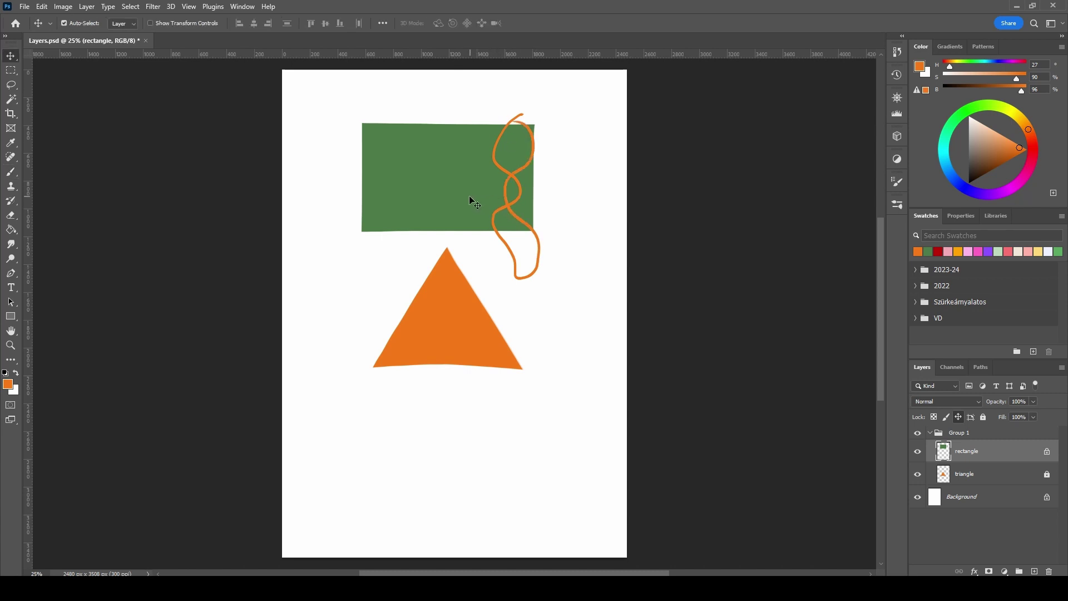
left_click(460, 248)
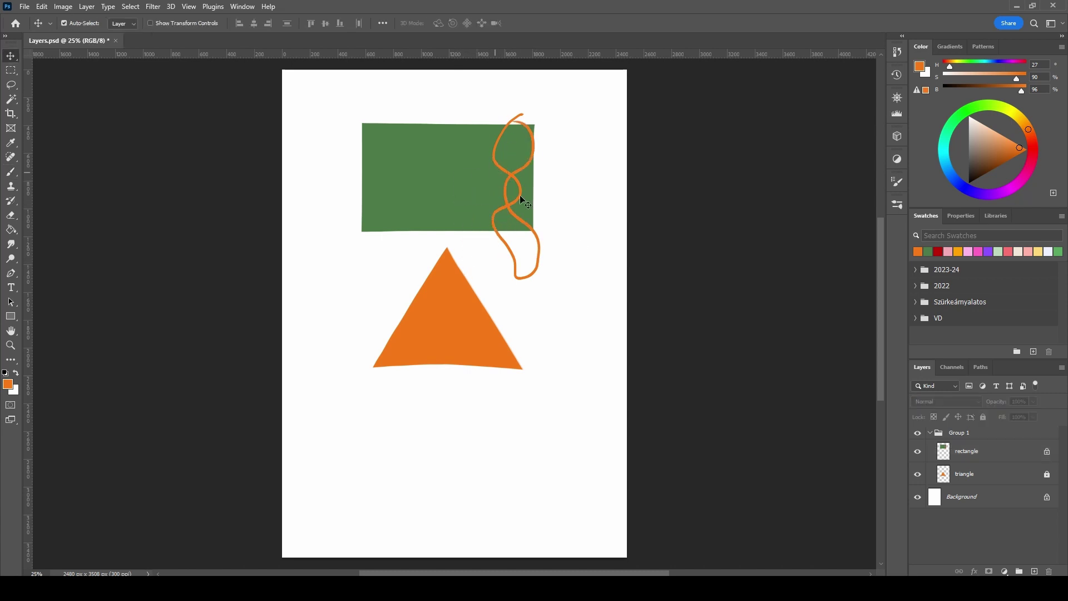
left_click_drag(460, 193, 482, 253)
Replace the rectangle layer's position lock with a transparent-pixel lock and brush wavy orange strokes across the green rectangle
left_click(974, 452)
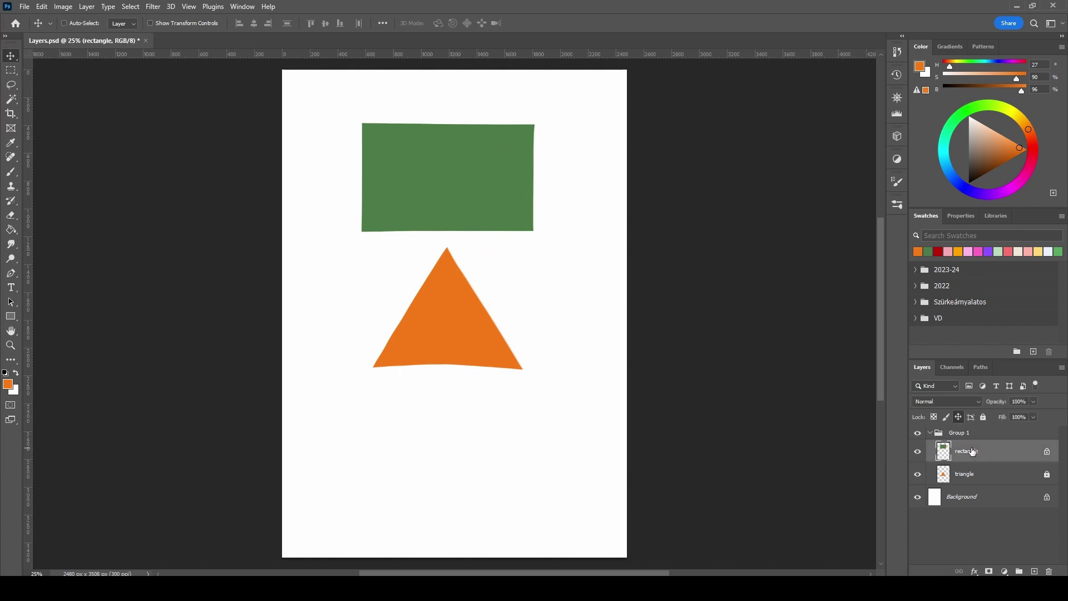
key("slash")
key("b")
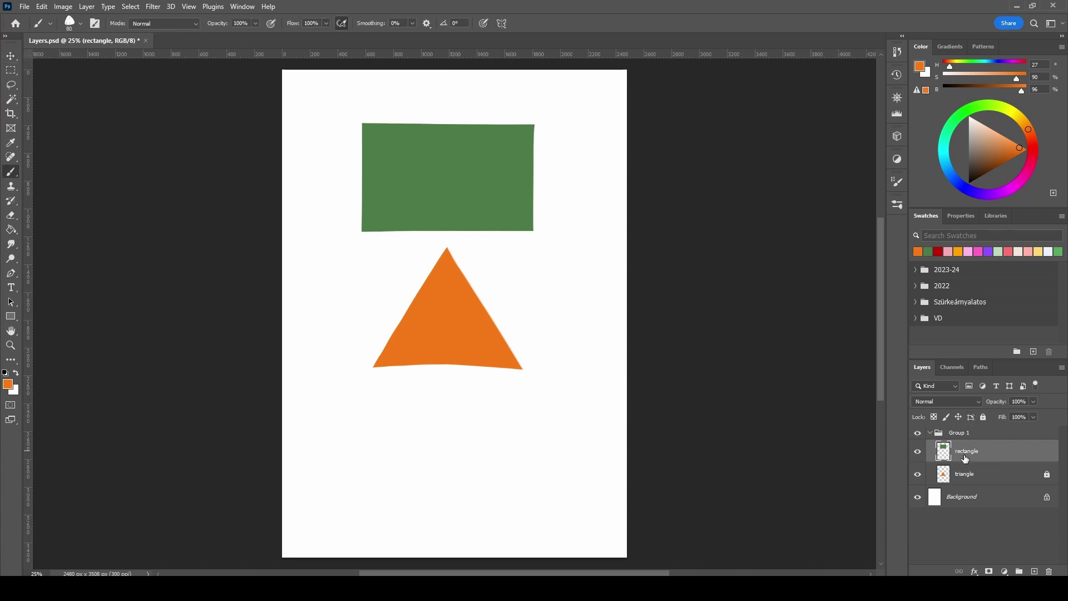
left_click(935, 418)
mouse_move(395, 122)
left_mouse_down()
mouse_move(414, 227)
mouse_move(437, 117)
mouse_move(445, 200)
mouse_move(464, 232)
mouse_move(461, 121)
mouse_move(490, 230)
left_mouse_up()
left_click_drag(498, 126, 513, 222)
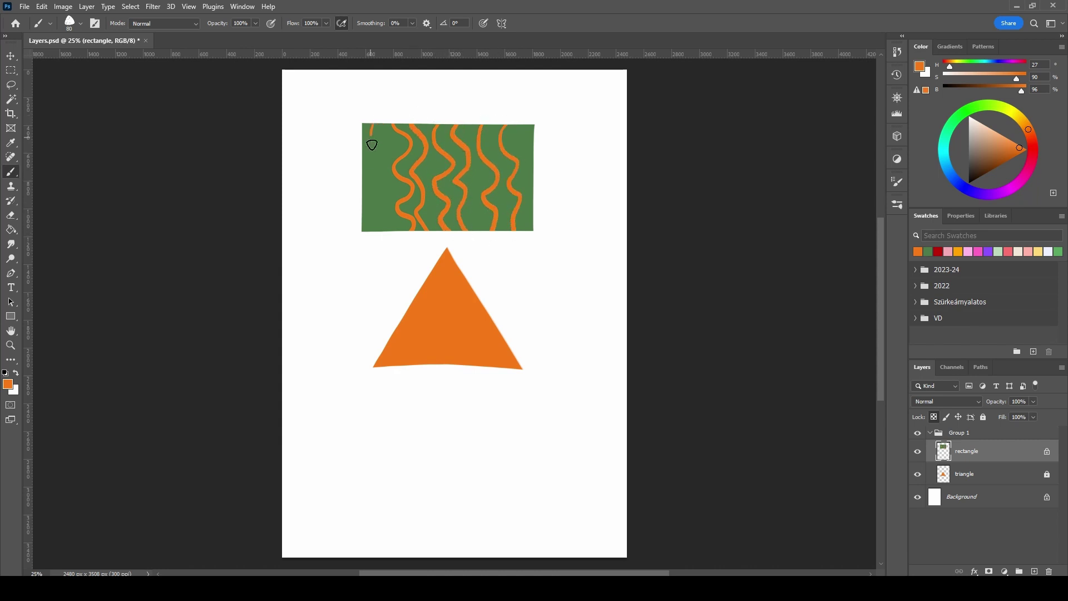
left_click_drag(369, 138, 384, 232)
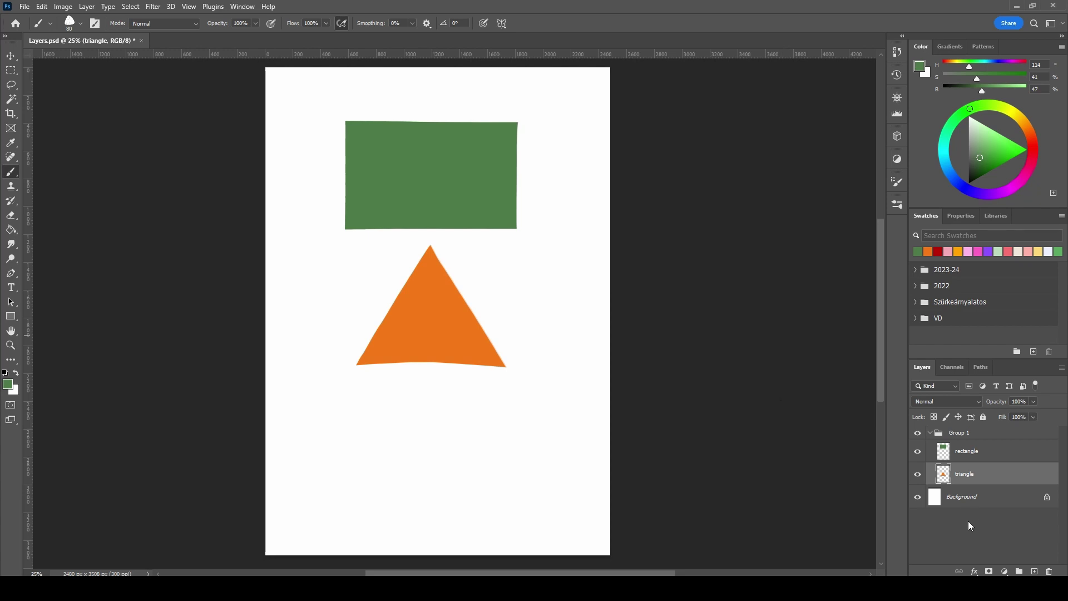
Add a new layer above the triangle layer and clip it to the triangle
left_click(1034, 571)
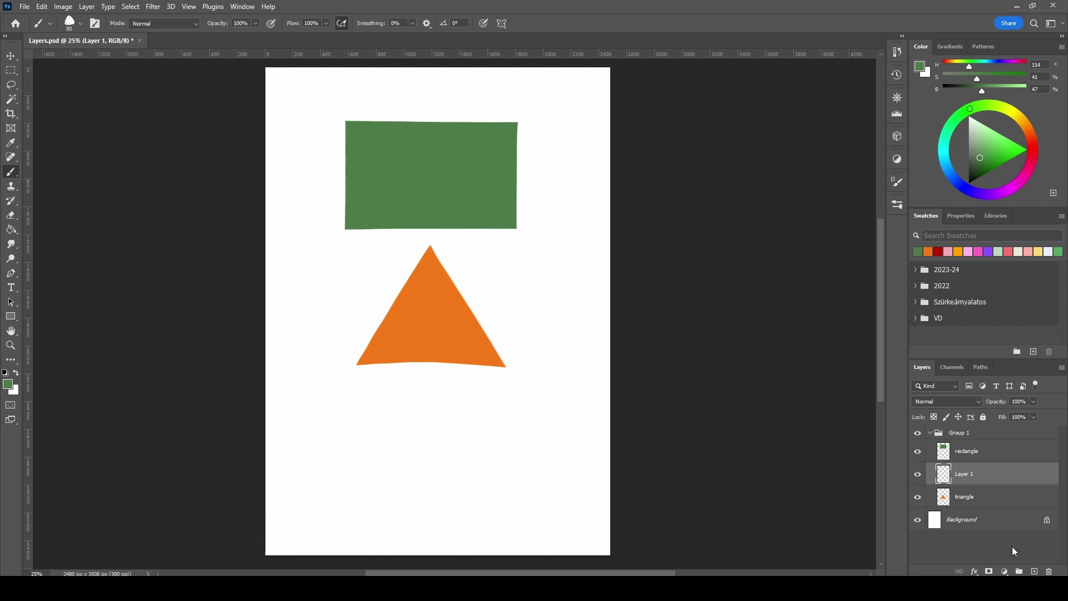
left_click(967, 501)
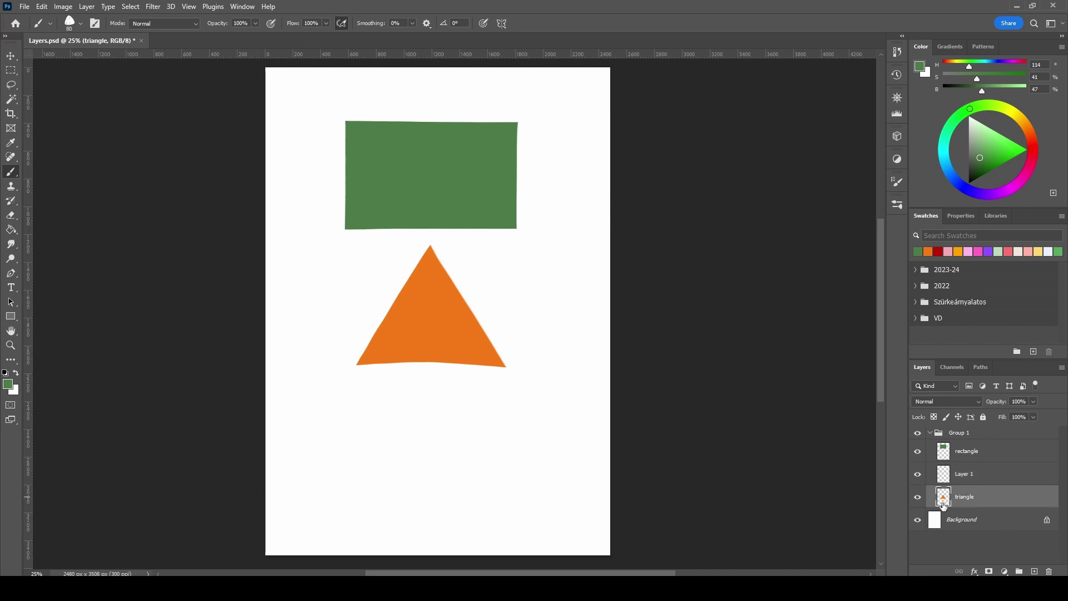
left_click(985, 479)
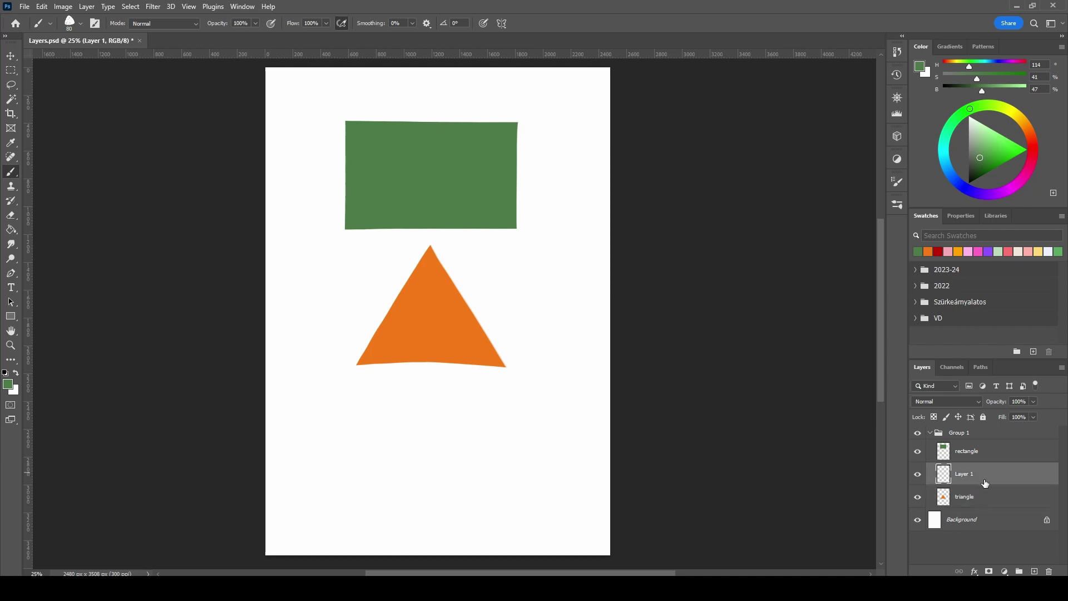
key("alt")
left_click(1014, 484, "alt")
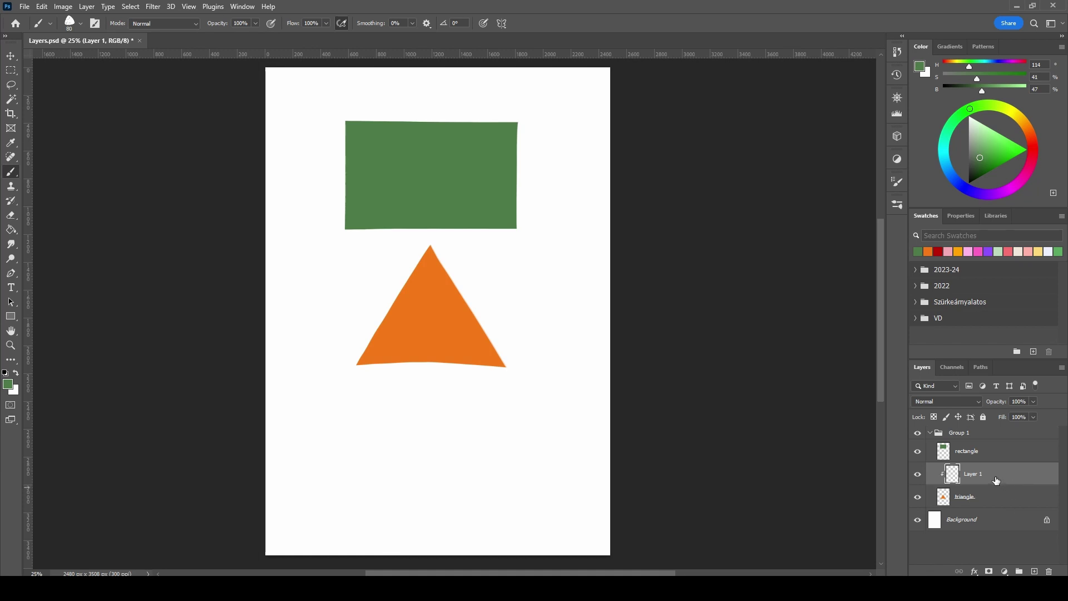
Release Layer 1 from the triangle and create its clipping mask again
left_click(996, 485, "alt")
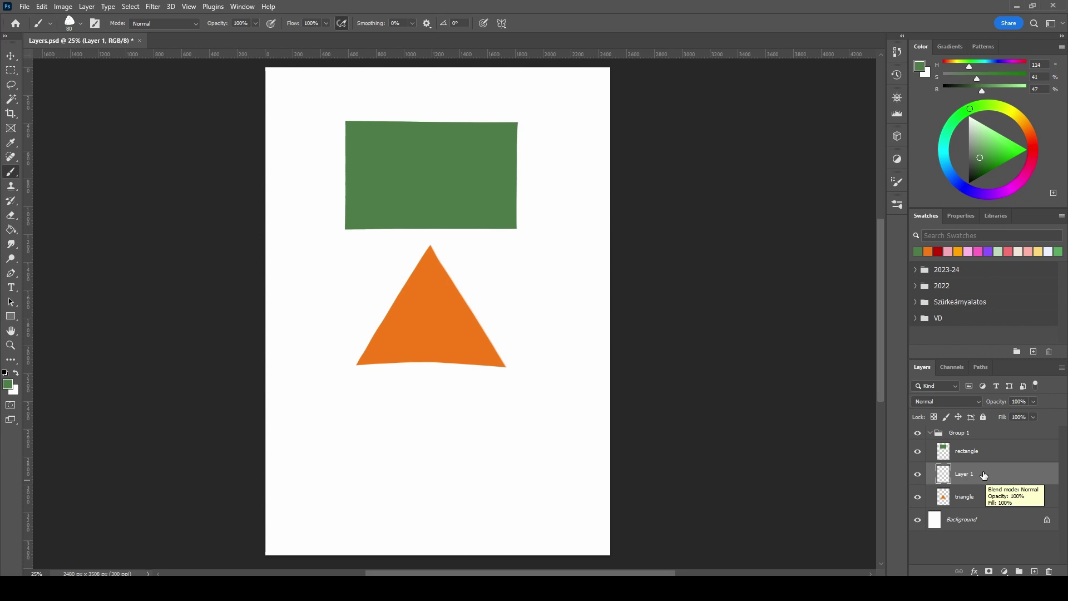
right_click(985, 476)
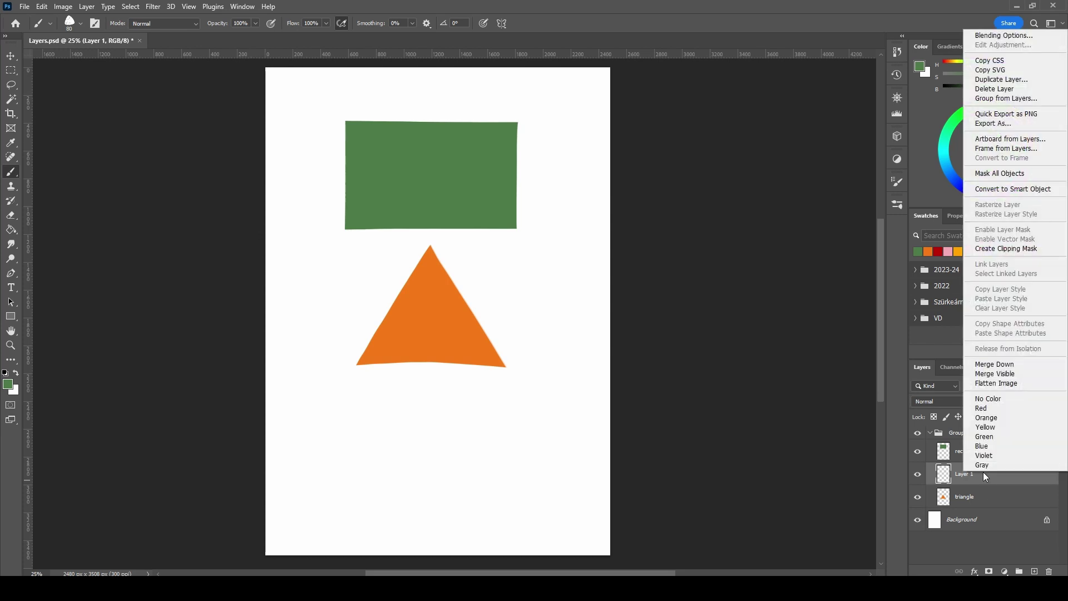
left_click(1016, 251)
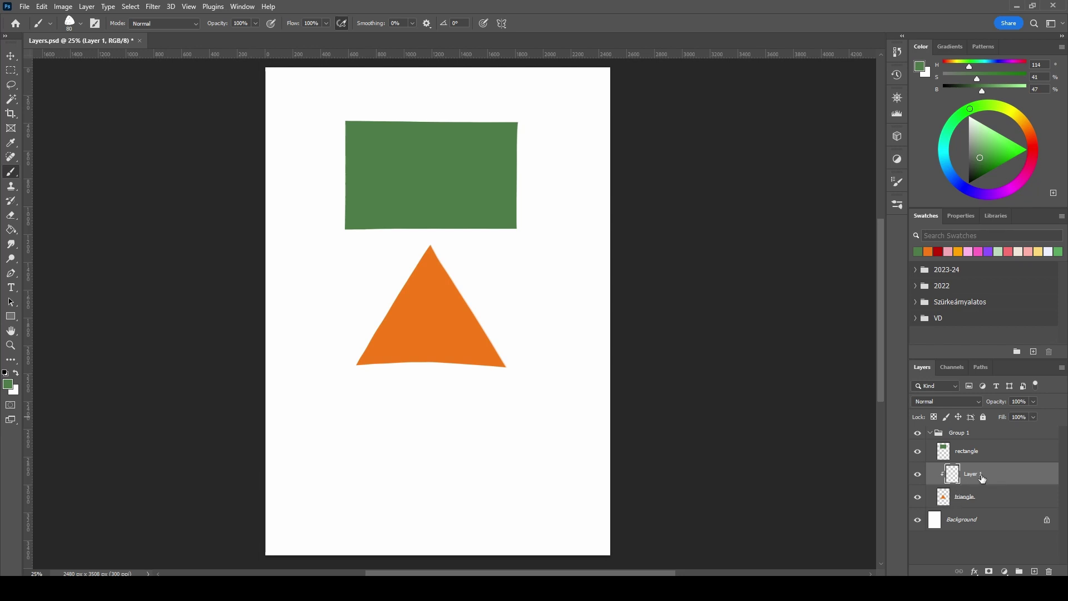
Paint green brush strokes across the orange triangle on the clipped Layer 1
mouse_move(369, 305)
left_mouse_down()
mouse_move(438, 374)
mouse_move(429, 362)
left_mouse_up()
mouse_move(390, 289)
left_mouse_down()
mouse_move(480, 371)
mouse_move(402, 281)
mouse_move(487, 334)
left_mouse_up()
mouse_move(409, 274)
left_mouse_down()
mouse_move(503, 343)
mouse_move(481, 303)
mouse_move(428, 265)
mouse_move(431, 291)
mouse_move(414, 321)
mouse_move(385, 313)
mouse_move(442, 331)
mouse_move(508, 382)
left_mouse_up()
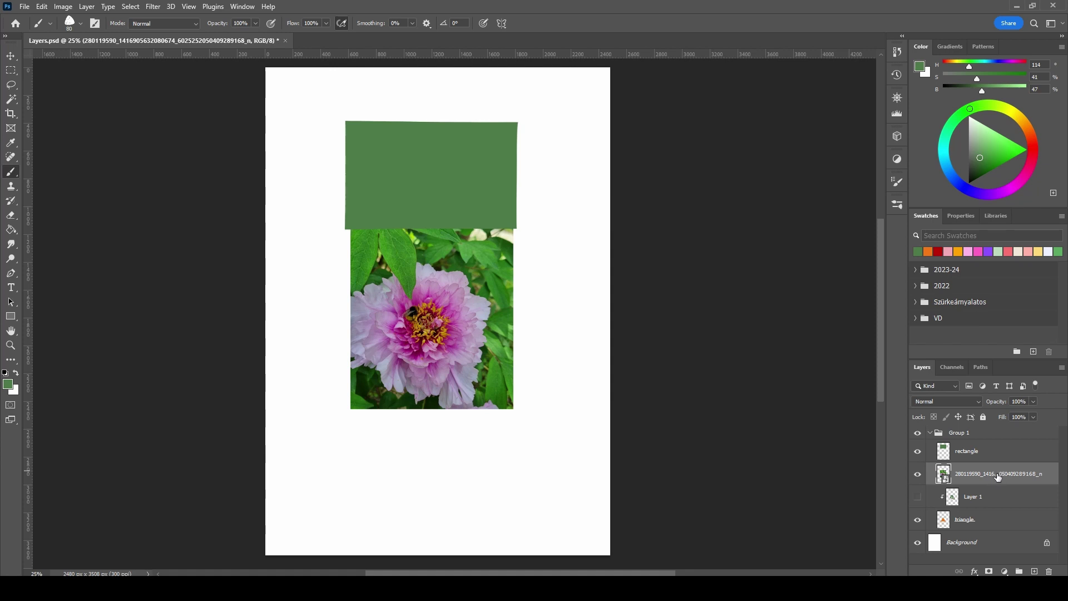
Move the flower photo layer below Layer 1 so it is clipped to the triangle
left_click_drag(999, 476, 999, 508)
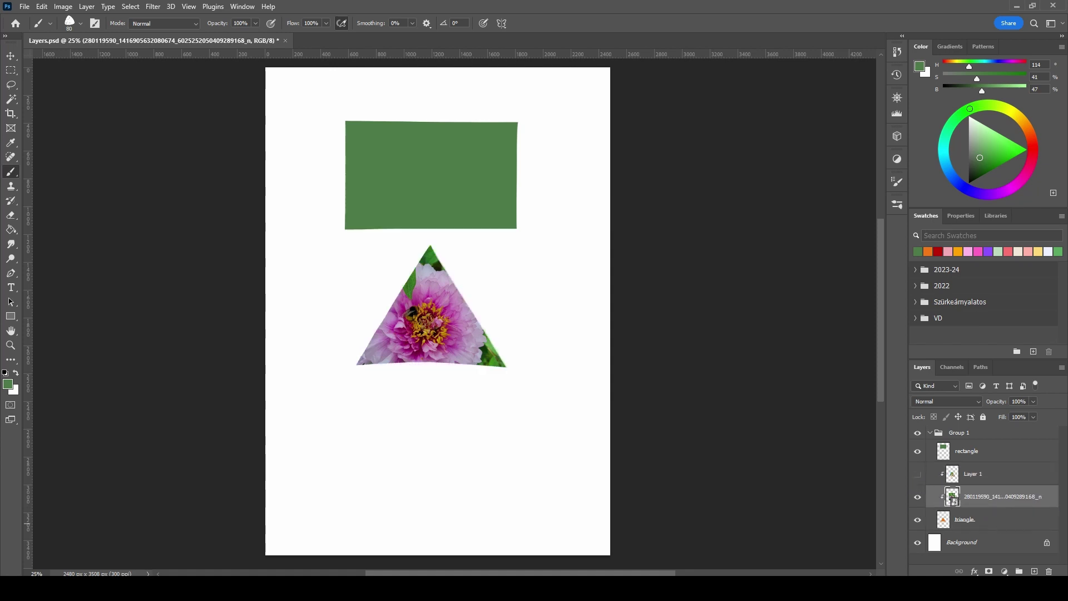
Delete the flower photo layer and turn Layer 1's visibility back on
left_click(1049, 572)
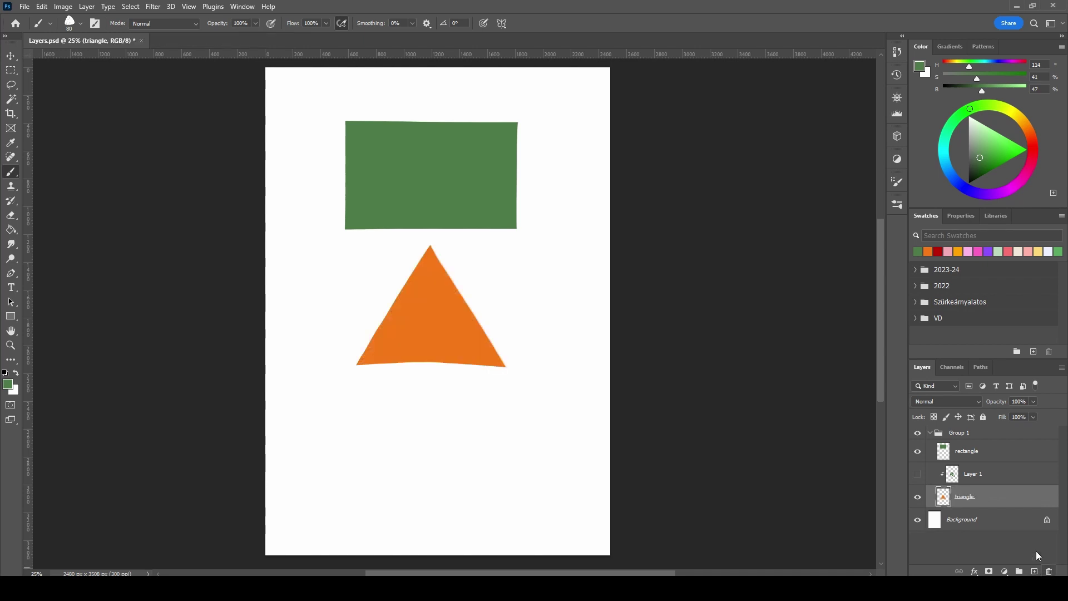
left_click(980, 473)
left_click(918, 474)
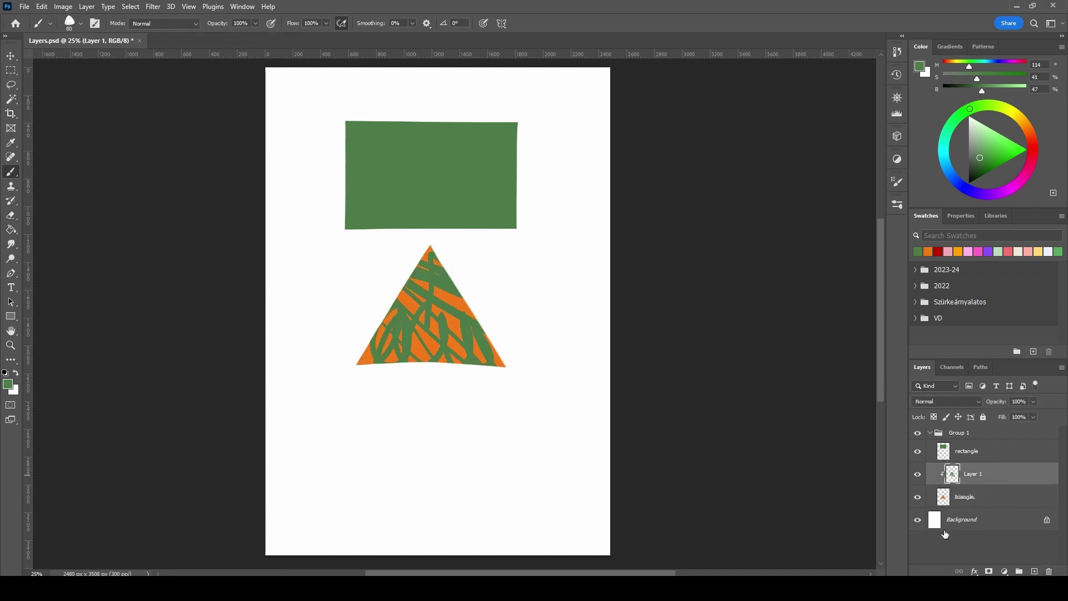
Try moving the triangle alone and together with its clipped Layer 1, and undo the moves
left_click(948, 503)
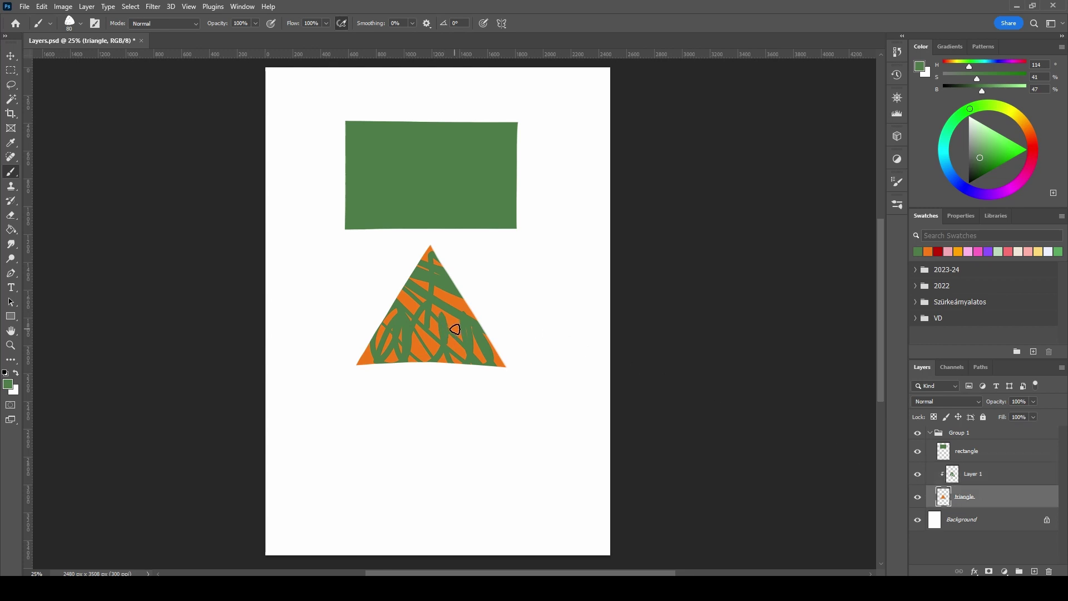
key("v")
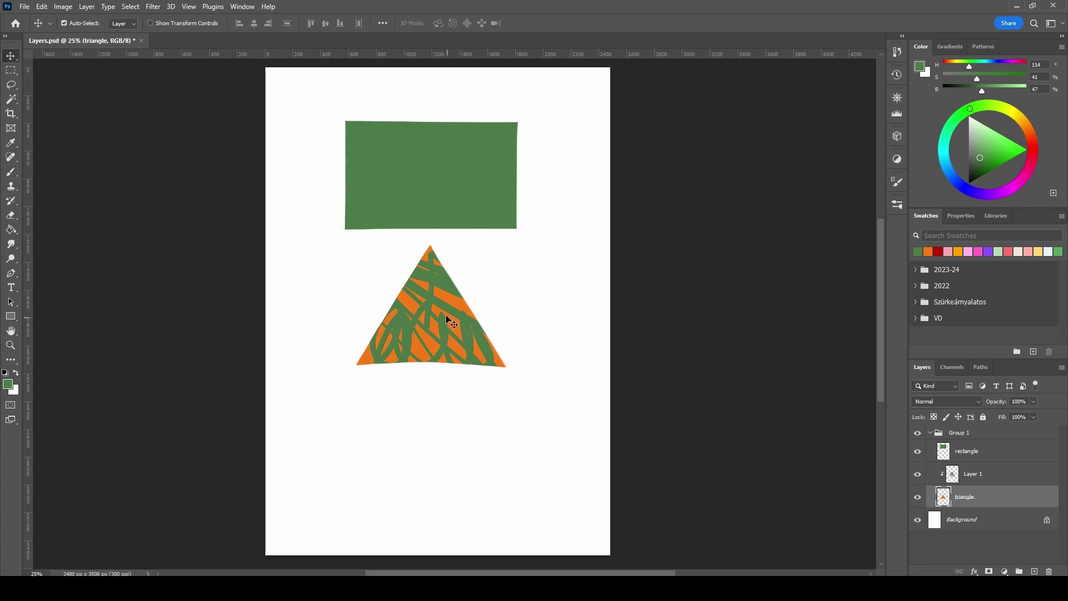
mouse_move(446, 300)
left_mouse_down()
mouse_move(437, 470)
mouse_move(431, 320)
mouse_move(477, 330)
mouse_move(407, 356)
mouse_move(502, 280)
mouse_move(541, 374)
mouse_move(493, 458)
mouse_move(399, 372)
mouse_move(428, 312)
mouse_move(441, 309)
left_mouse_up()
left_click(496, 348, "shift")
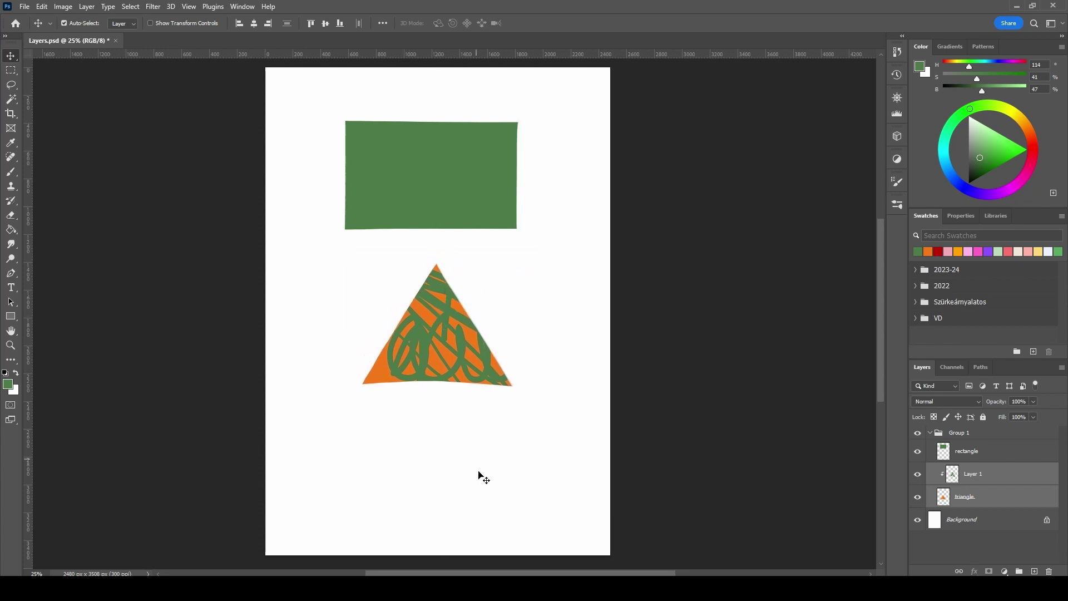
key("ctrl+z")
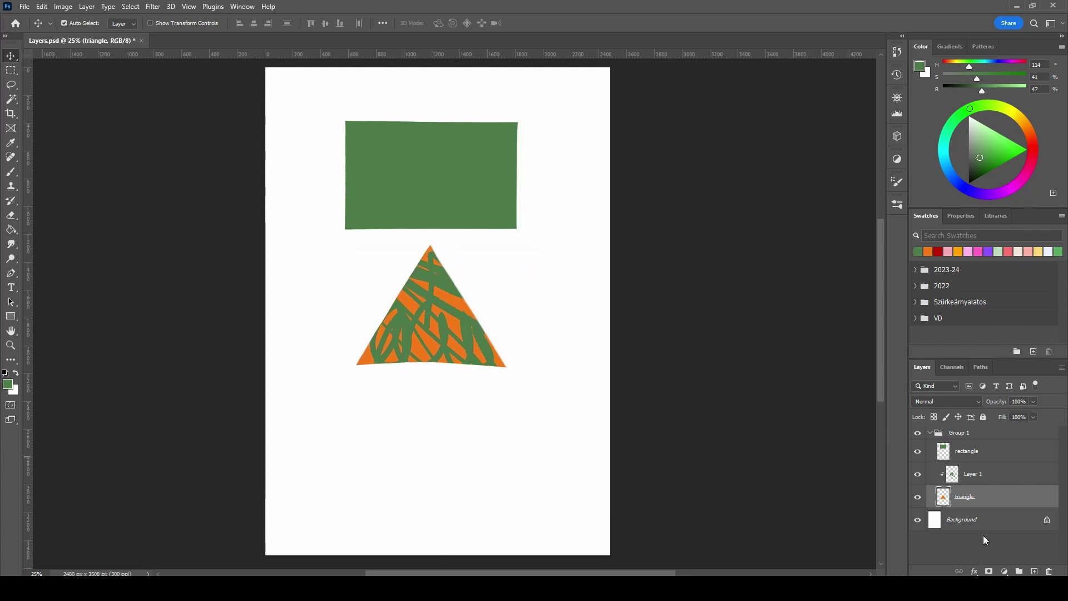
Add a new layer directly above the triangle layer, inside its clipping group
double_click(982, 502)
left_click(998, 177)
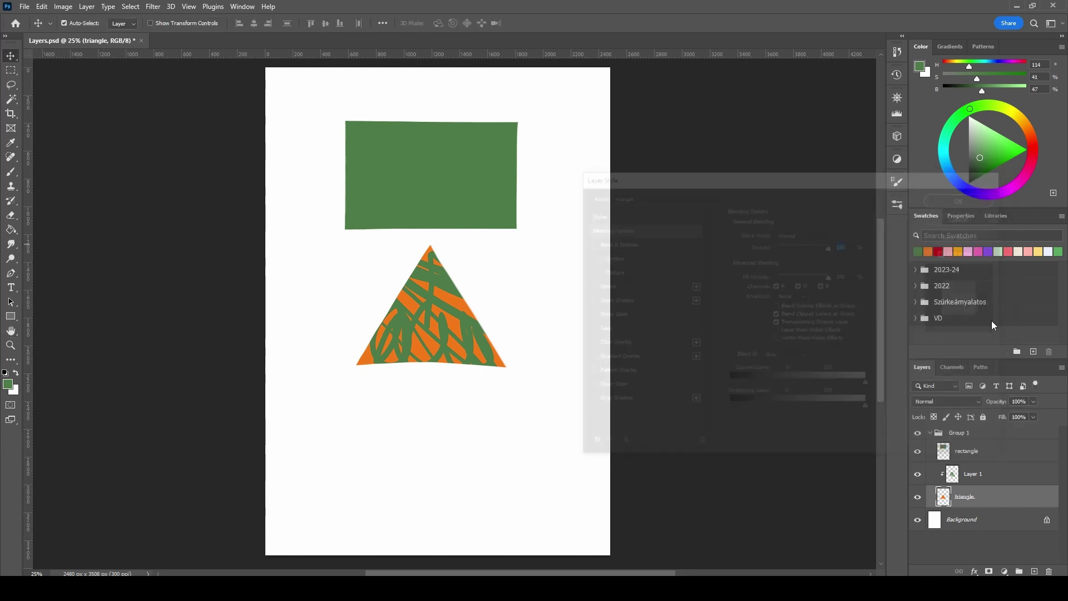
left_click(1035, 572)
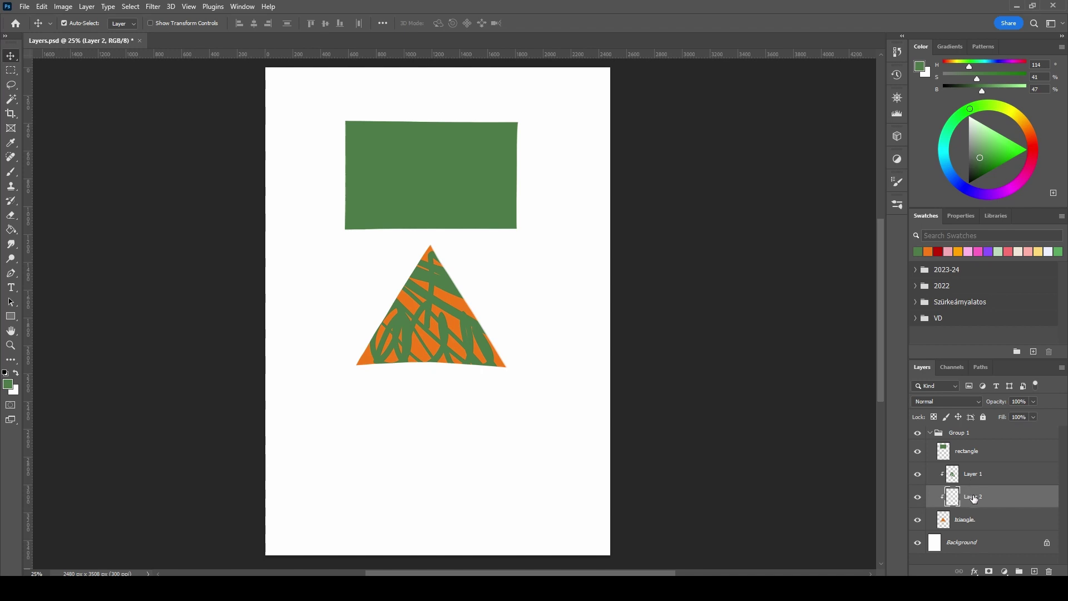
Add another layer above Layer 1 and move it between Layer 1 and Layer 2 in the clipping group
left_click(974, 474)
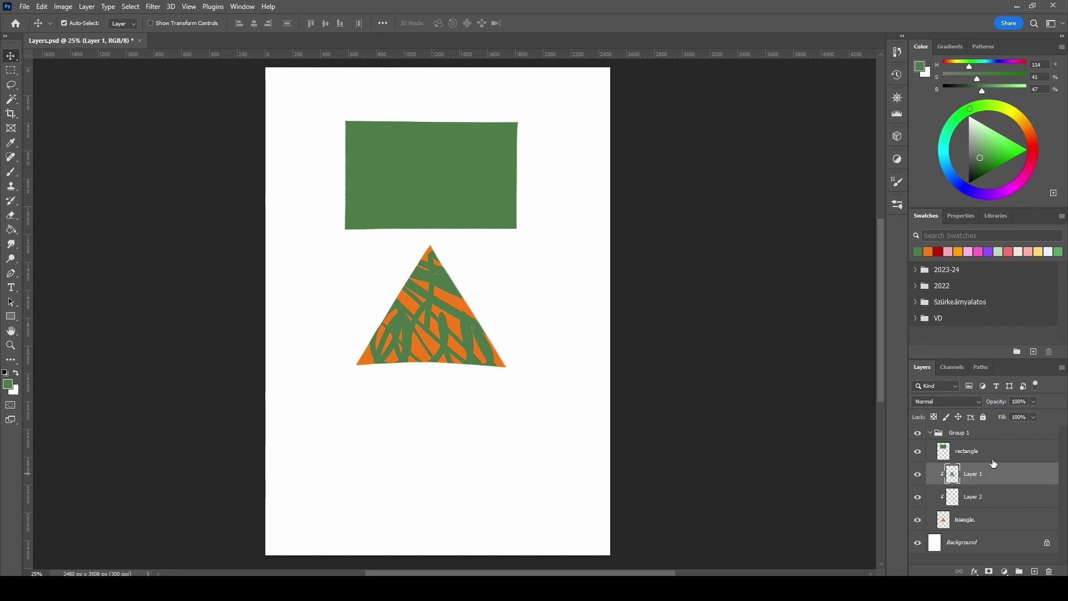
left_click(1034, 573)
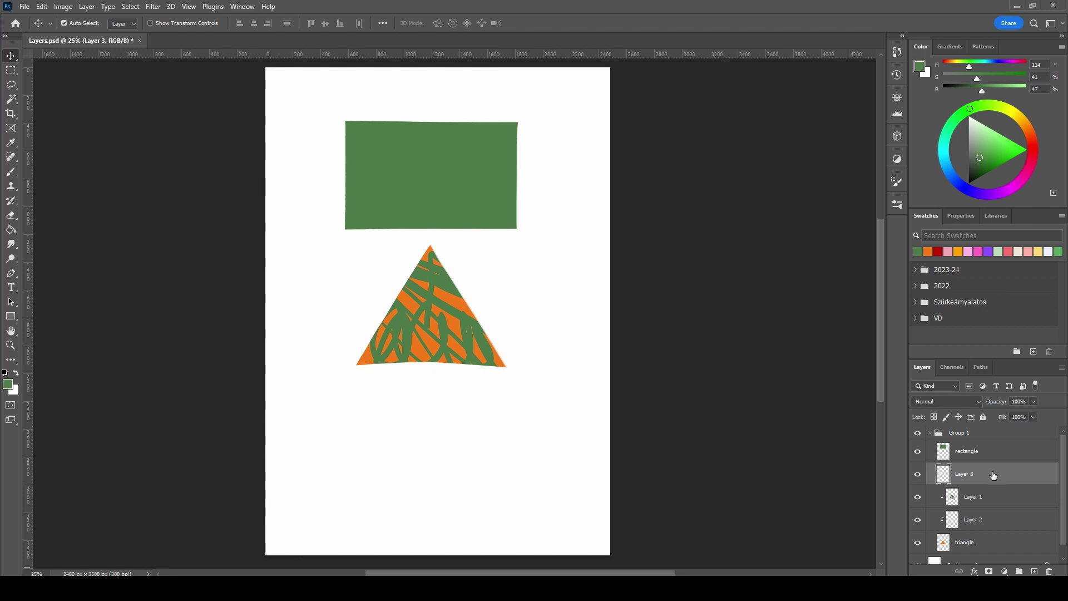
left_click_drag(995, 475, 1008, 501)
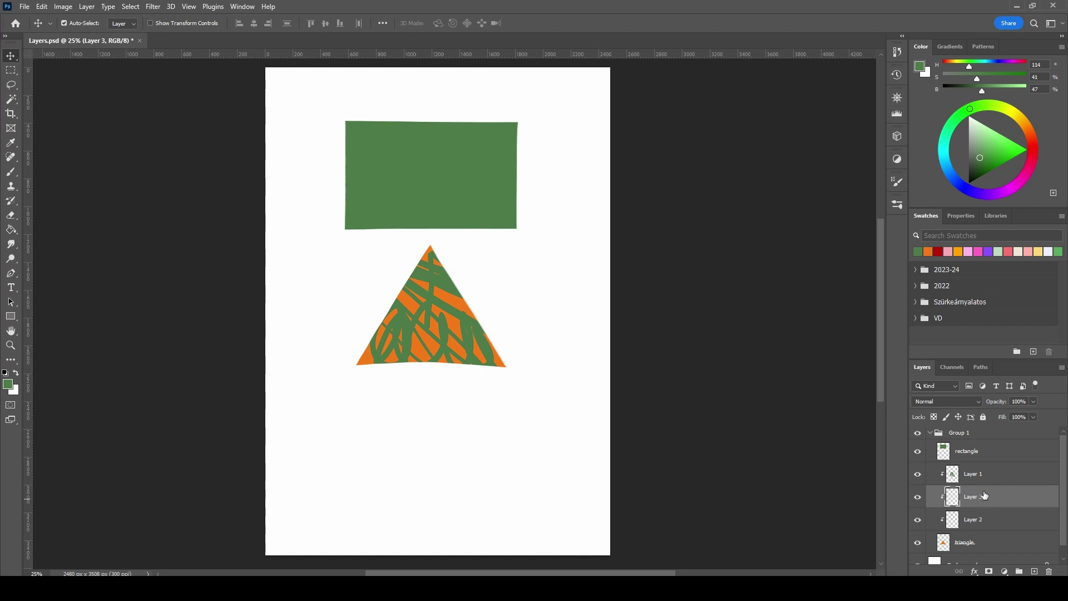
Merge the clipped Layer 1, Layer 3 and Layer 2 into one layer
key("alt+]")
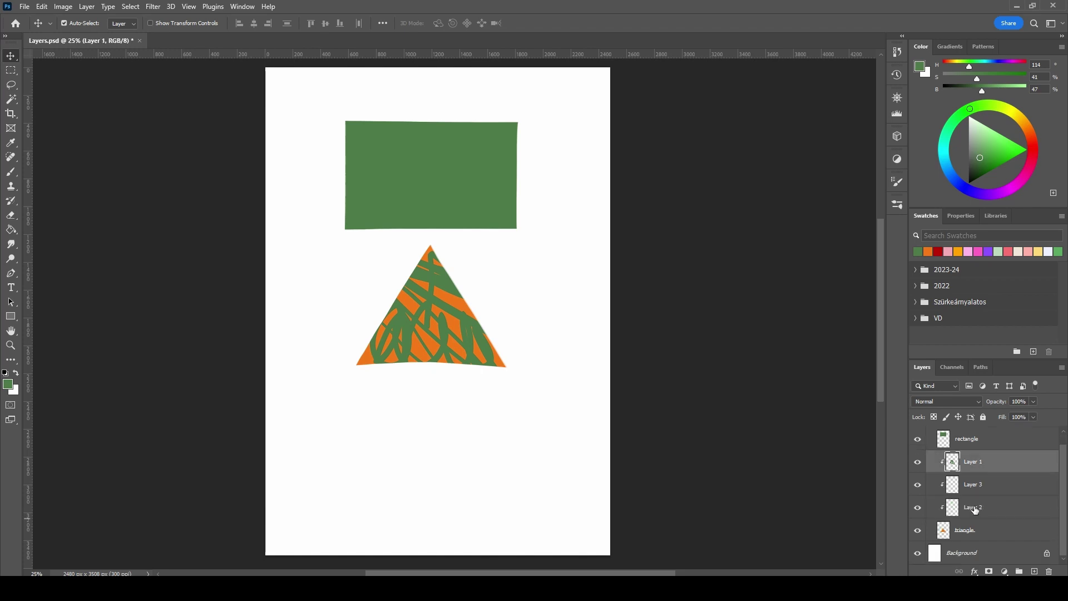
left_click(978, 510)
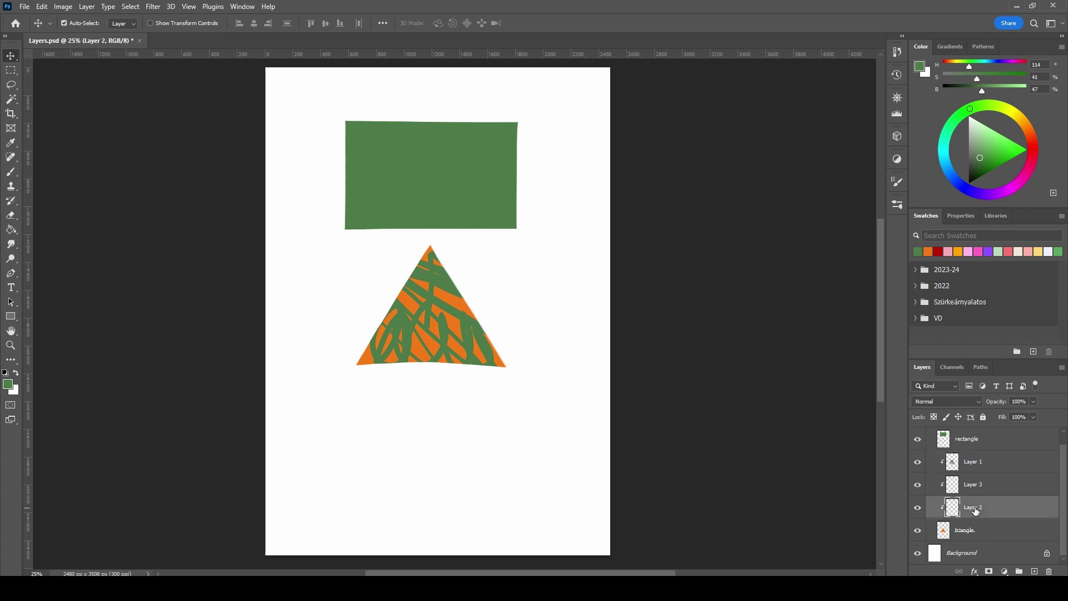
left_click(975, 466, "shift")
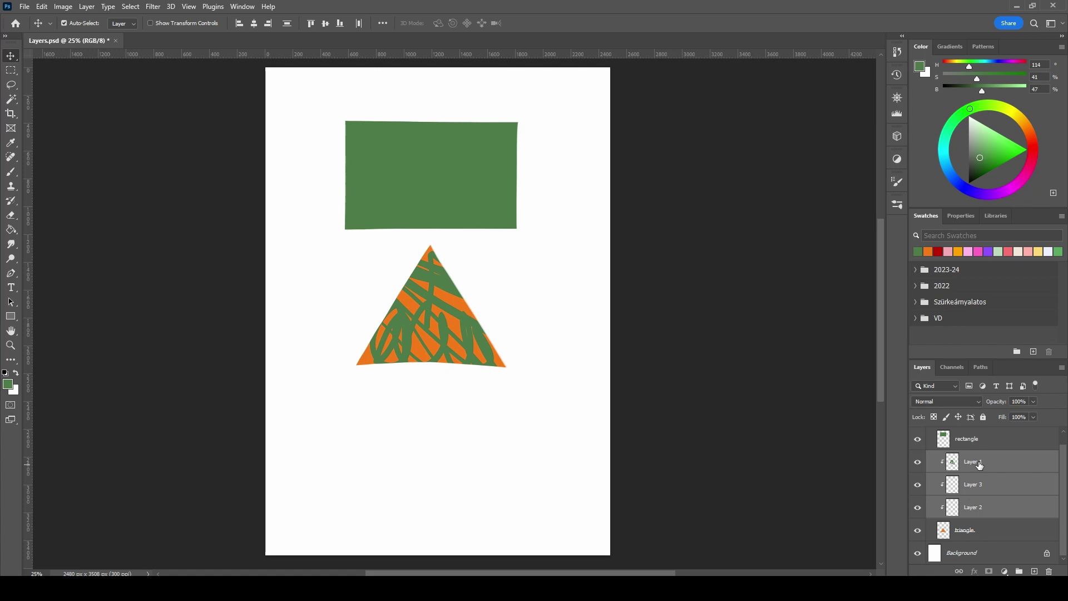
right_click(980, 463)
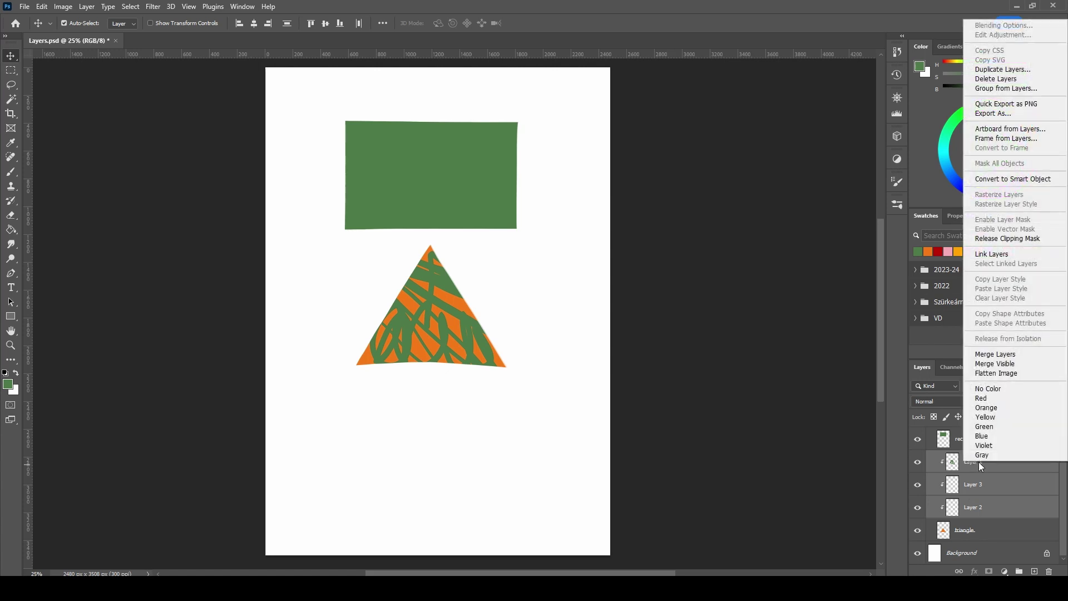
left_click(1009, 354)
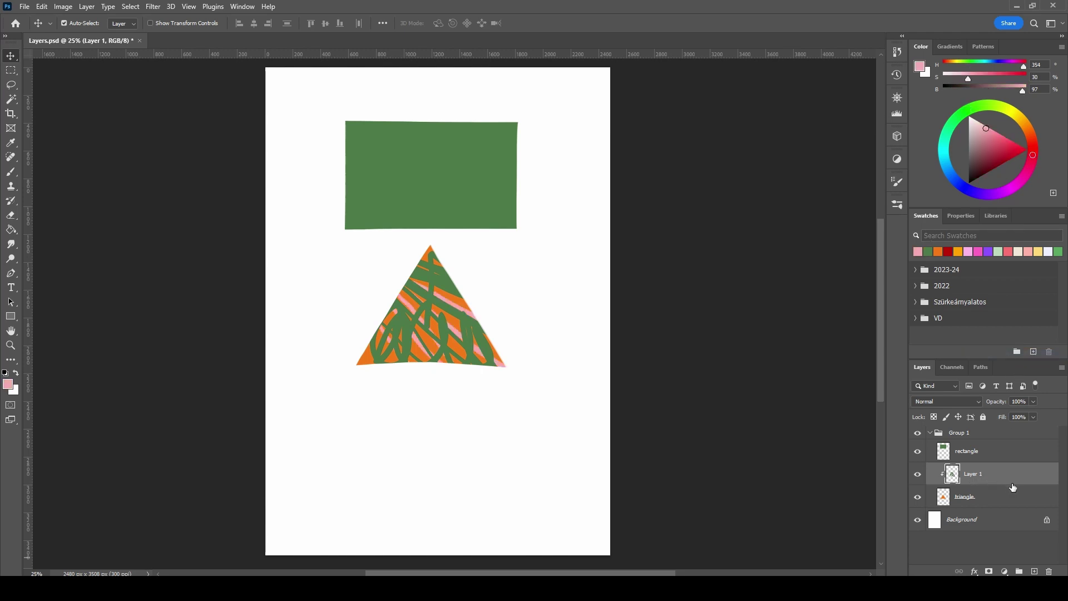
Release the merged Layer 1 from the triangle's clipping mask and clip it again
key("alt")
left_click(1029, 486, "alt")
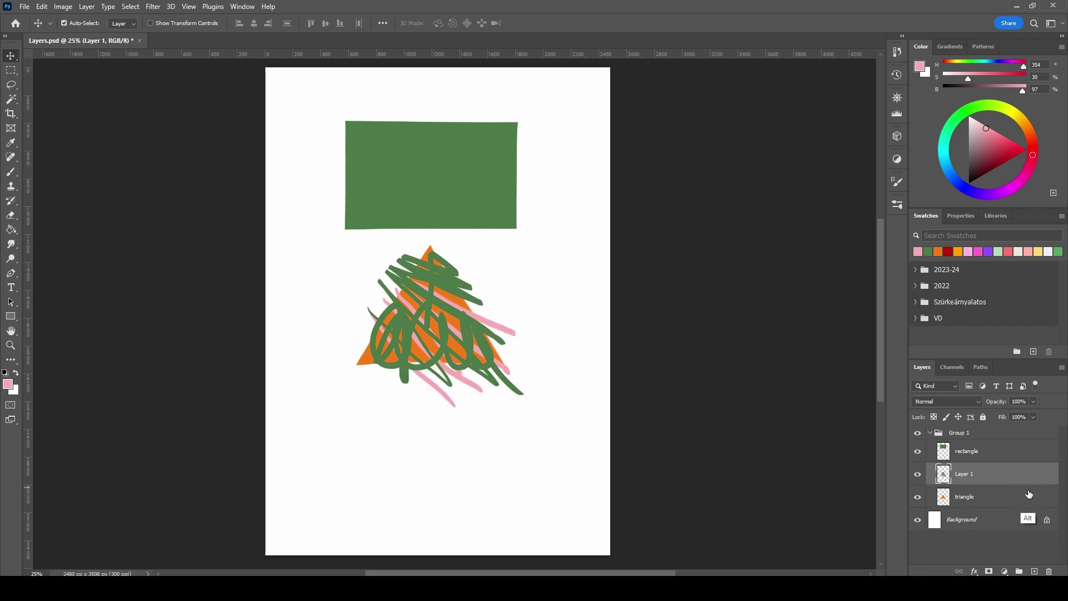
left_click(1030, 492, "alt")
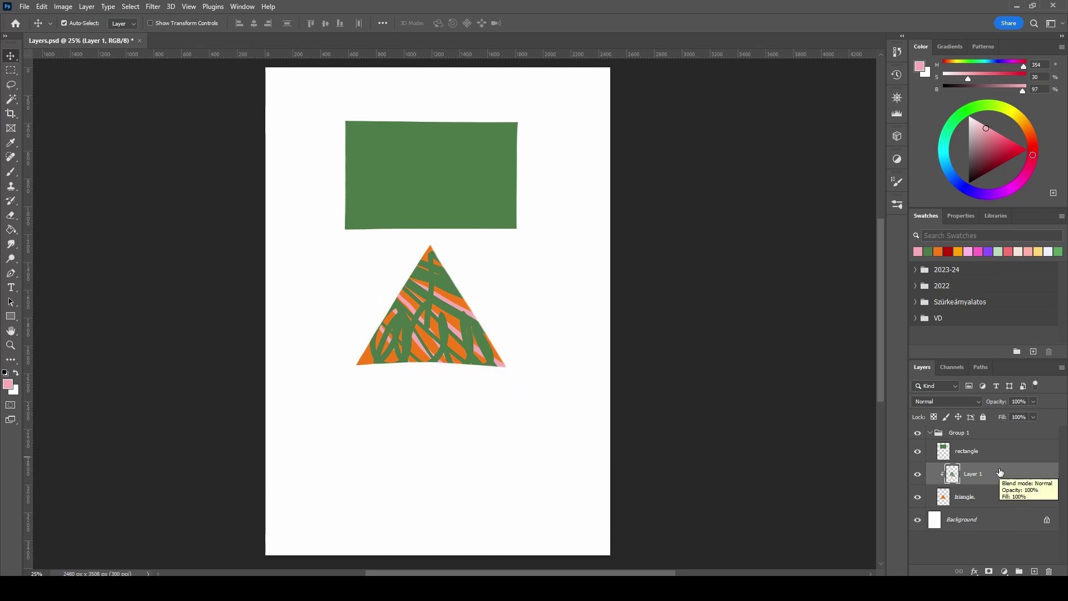
Release Layer 1's clipping mask and delete the layer
right_click(1000, 473)
left_click(1007, 246)
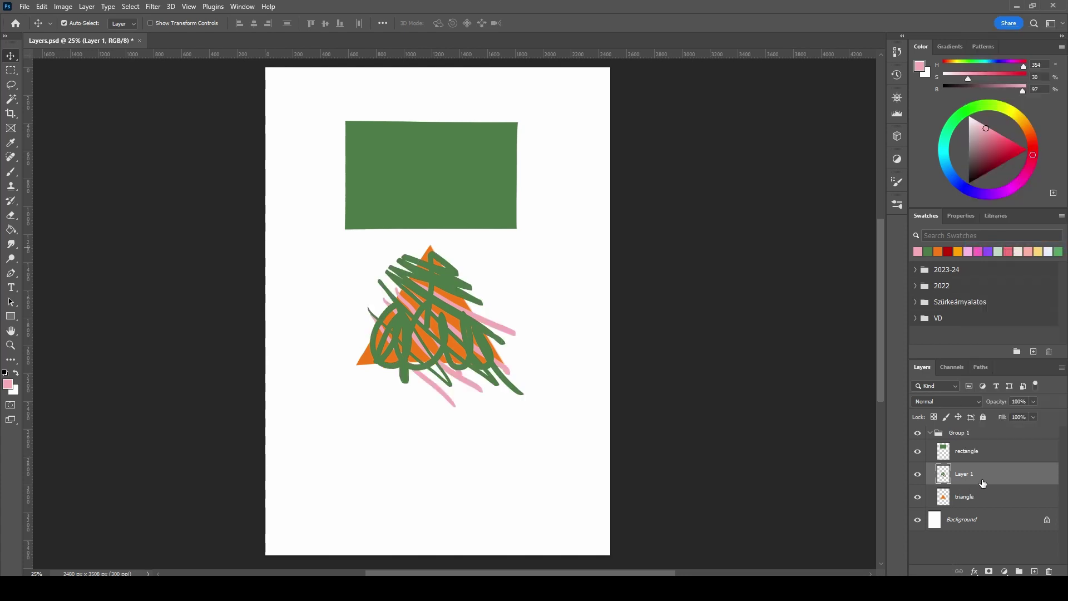
key("Delete")
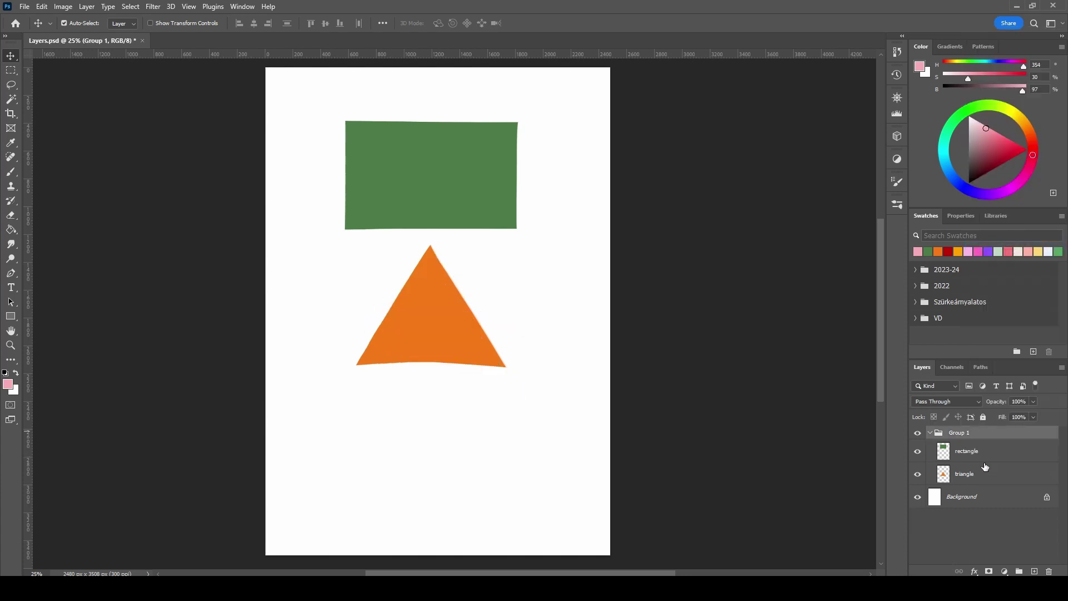
Add a new layer above Group 1 and clip it to the group
left_click(1034, 571)
left_click_drag(983, 450, 983, 431)
right_click(983, 431)
left_click(938, 356)
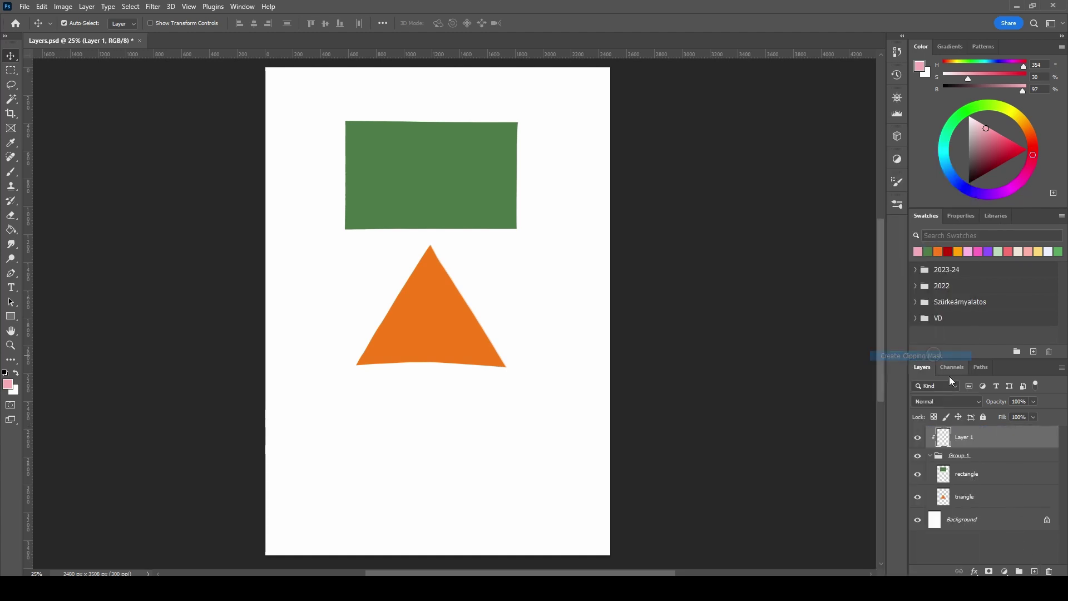
Paint pink brush strokes on the clipped layer across the green rectangle
key("b")
mouse_move(384, 121)
left_mouse_down()
mouse_move(396, 191)
mouse_move(489, 350)
mouse_move(403, 429)
mouse_move(423, 253)
left_mouse_up()
mouse_move(365, 229)
left_mouse_down()
mouse_move(412, 167)
mouse_move(527, 167)
left_mouse_up()
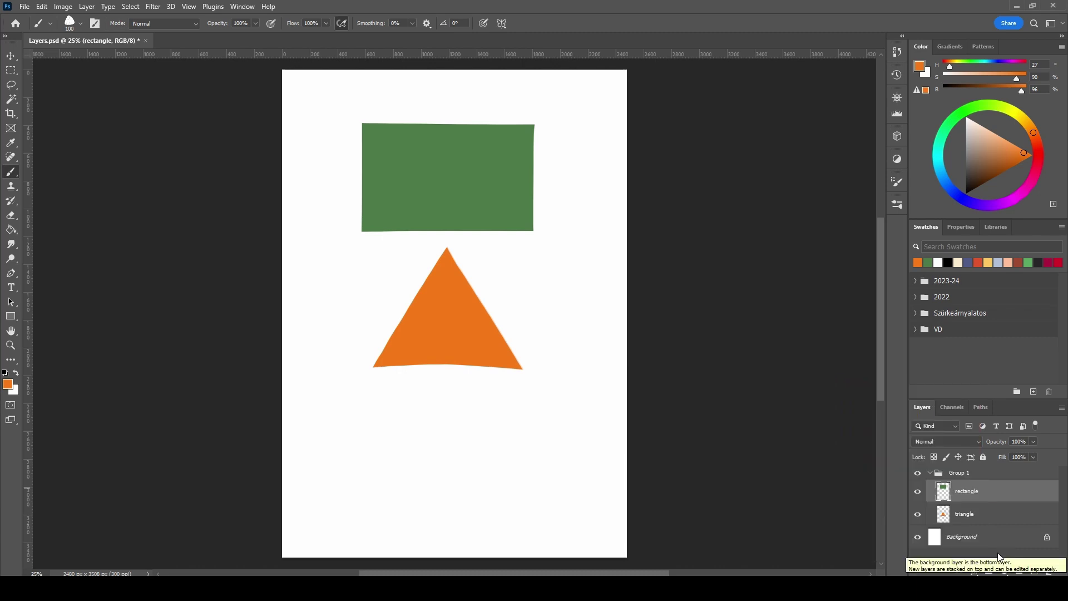
Add a layer mask to the triangle layer and make the mask active for painting, with the layer list enlarged
left_click(970, 520)
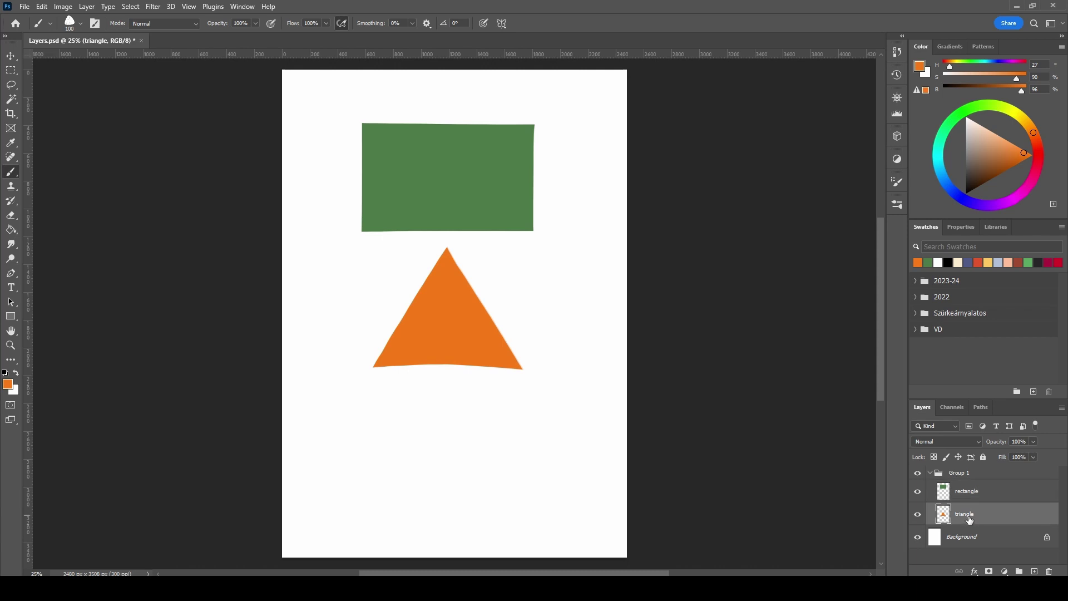
left_click(989, 571)
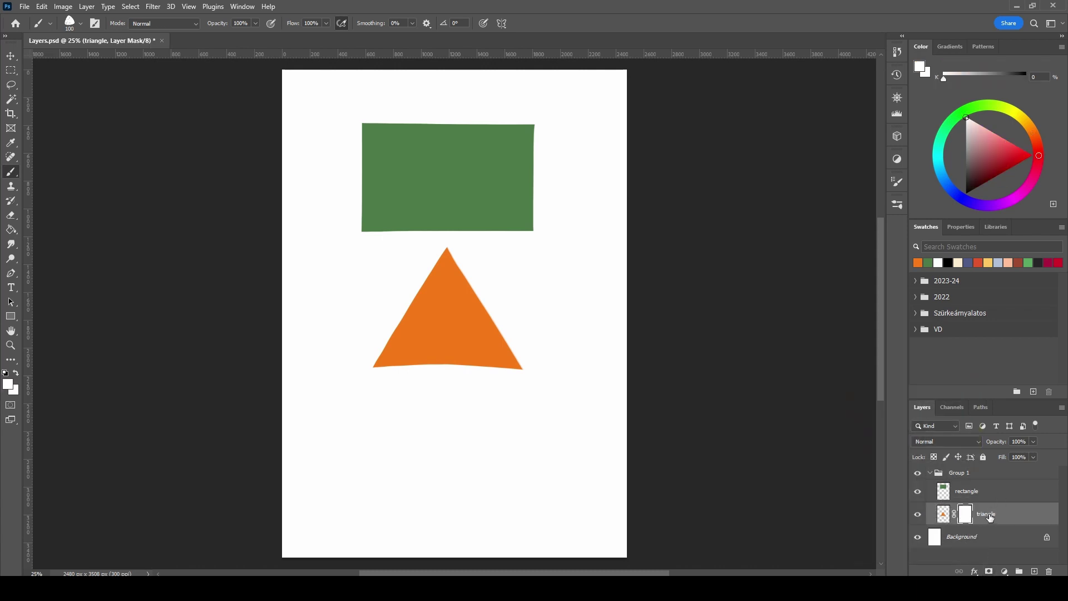
key("ctrl+2")
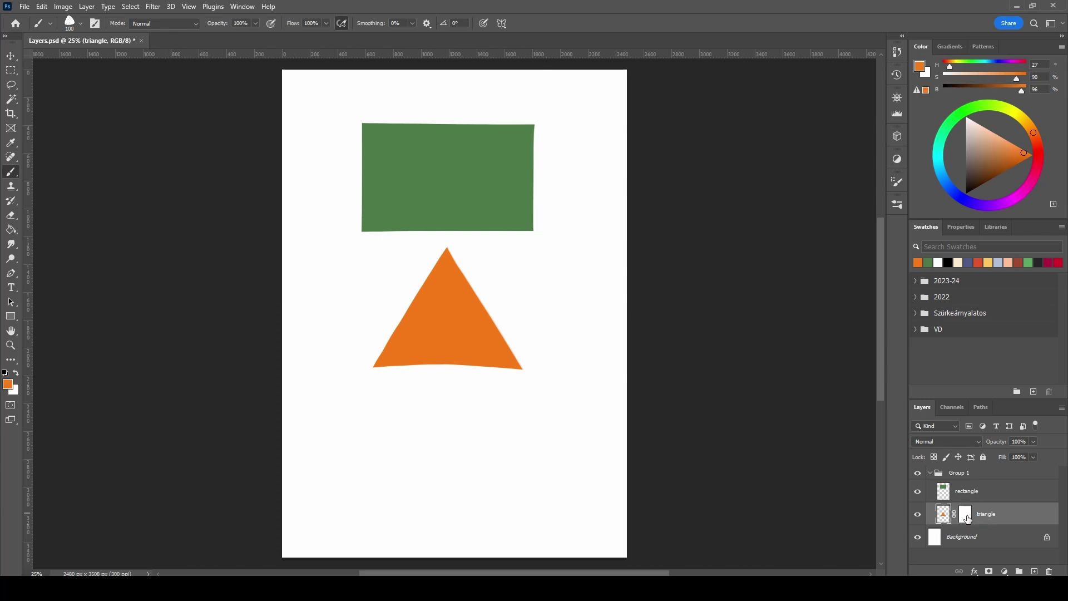
left_click(968, 518)
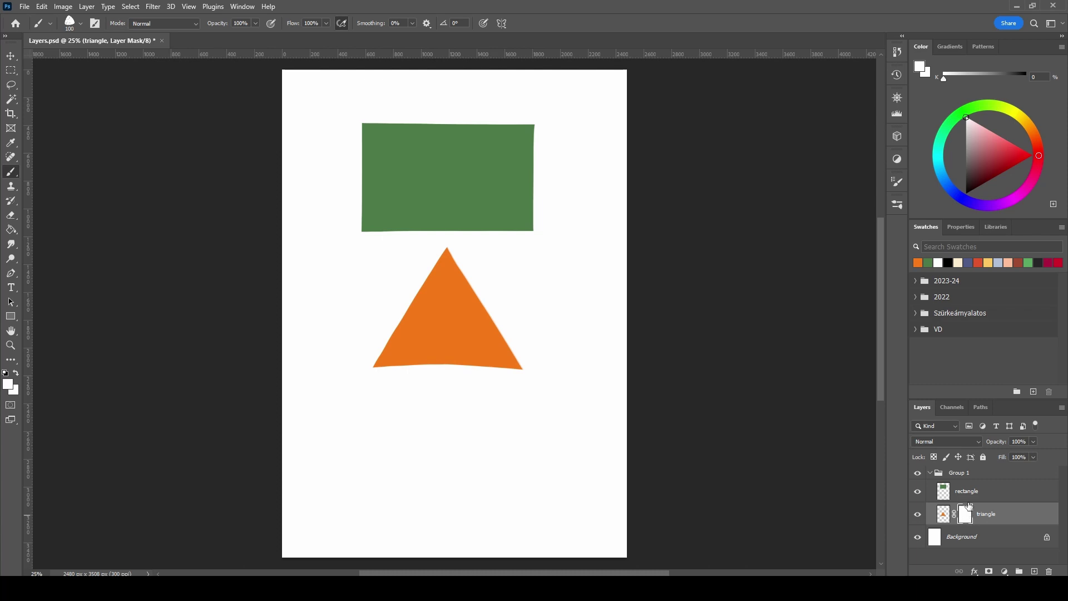
left_click_drag(998, 393, 998, 353)
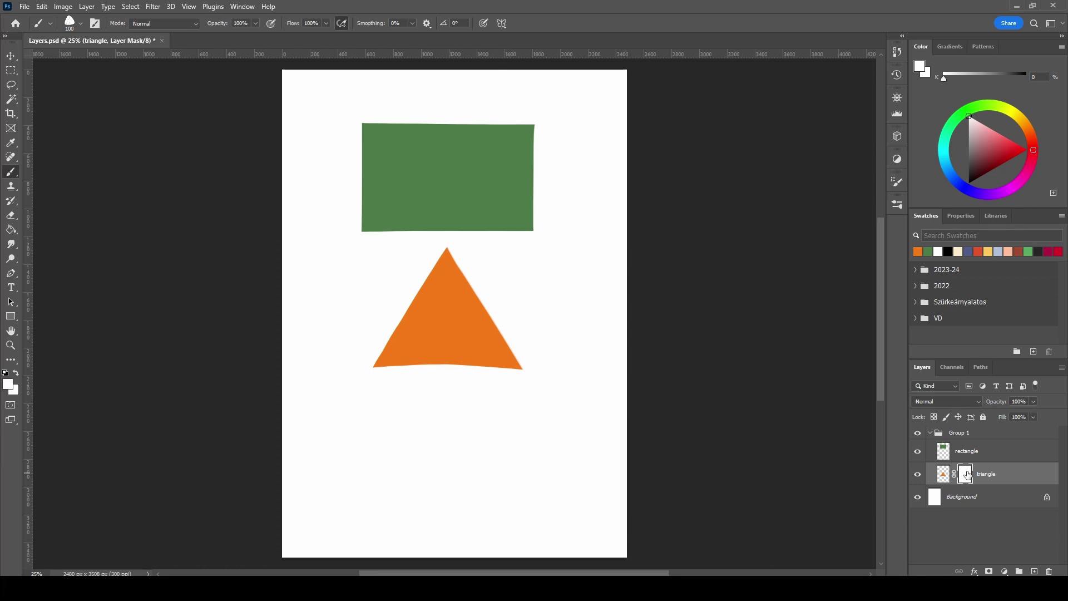
Hide diagonal strips of the triangle by painting black on its layer mask, and restore them by painting white
left_click_drag(938, 251, 916, 252)
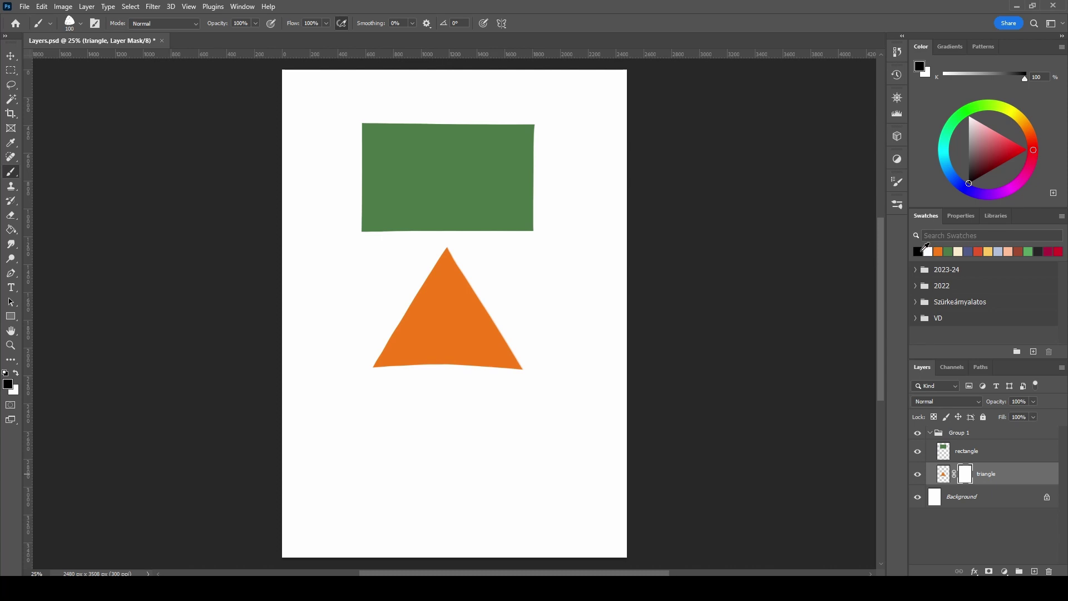
mouse_move(414, 301)
left_mouse_down()
mouse_move(439, 332)
mouse_move(425, 281)
left_mouse_up()
mouse_move(432, 276)
left_mouse_down()
mouse_move(489, 366)
mouse_move(444, 262)
mouse_move(416, 317)
mouse_move(388, 338)
left_mouse_up()
left_click_drag(505, 291, 421, 364)
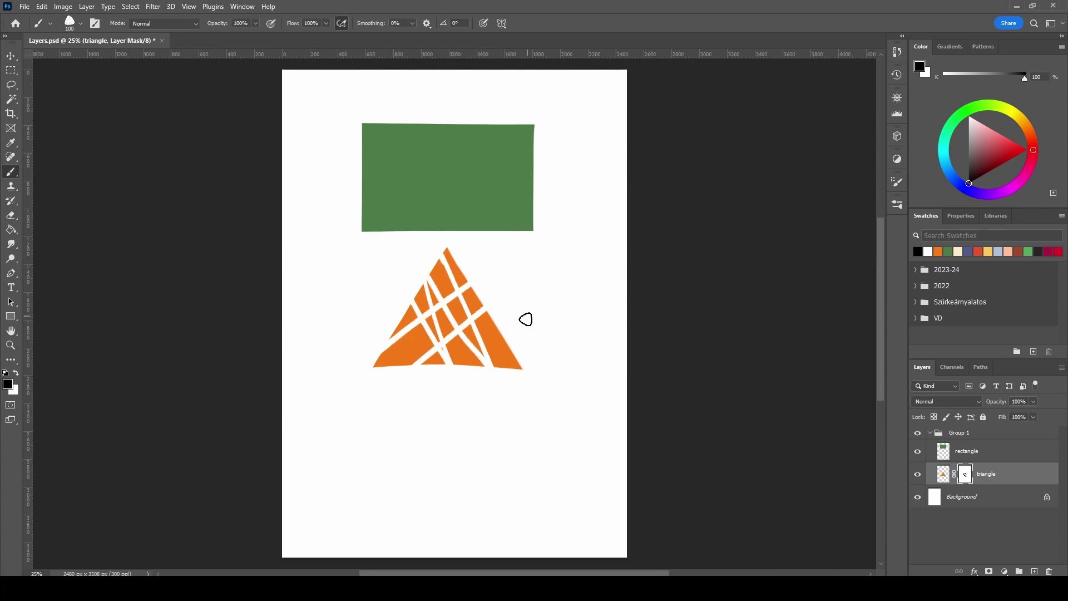
mouse_move(525, 317)
left_mouse_down()
mouse_move(464, 384)
mouse_move(484, 384)
left_mouse_up()
left_click(929, 251)
mouse_move(445, 258)
left_mouse_down()
mouse_move(418, 289)
mouse_move(479, 270)
mouse_move(467, 285)
mouse_move(459, 275)
mouse_move(420, 331)
mouse_move(472, 317)
mouse_move(403, 327)
mouse_move(377, 367)
mouse_move(391, 378)
mouse_move(497, 330)
mouse_move(463, 372)
mouse_move(521, 353)
mouse_move(500, 375)
mouse_move(491, 304)
mouse_move(476, 309)
mouse_move(472, 334)
left_mouse_up()
Lasso a roughly circular area inside the green rectangle and add a layer mask from it to the rectangle layer
key("alt+]")
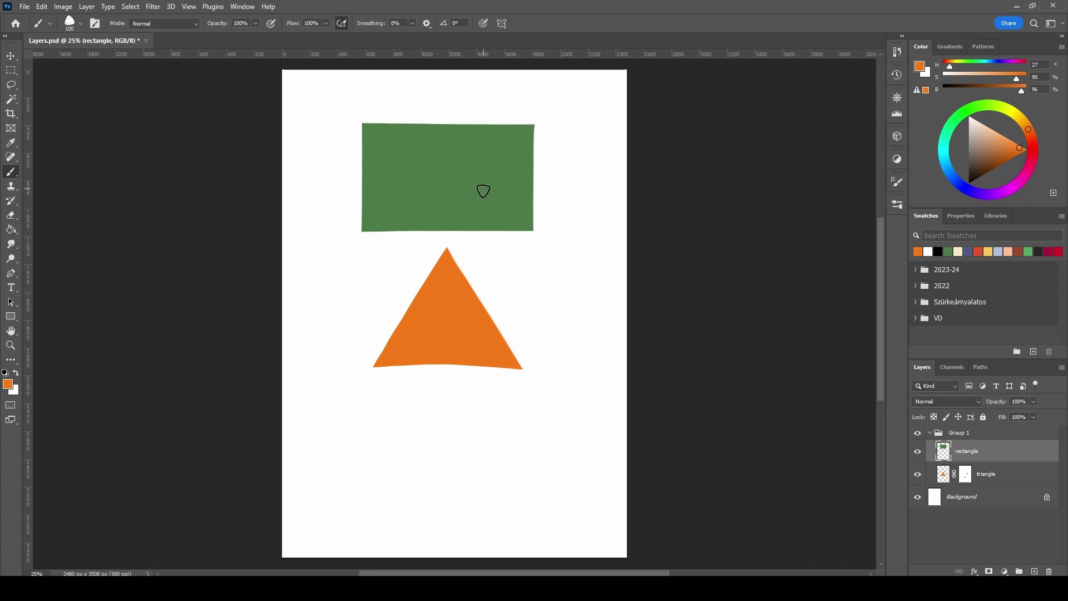
key("v")
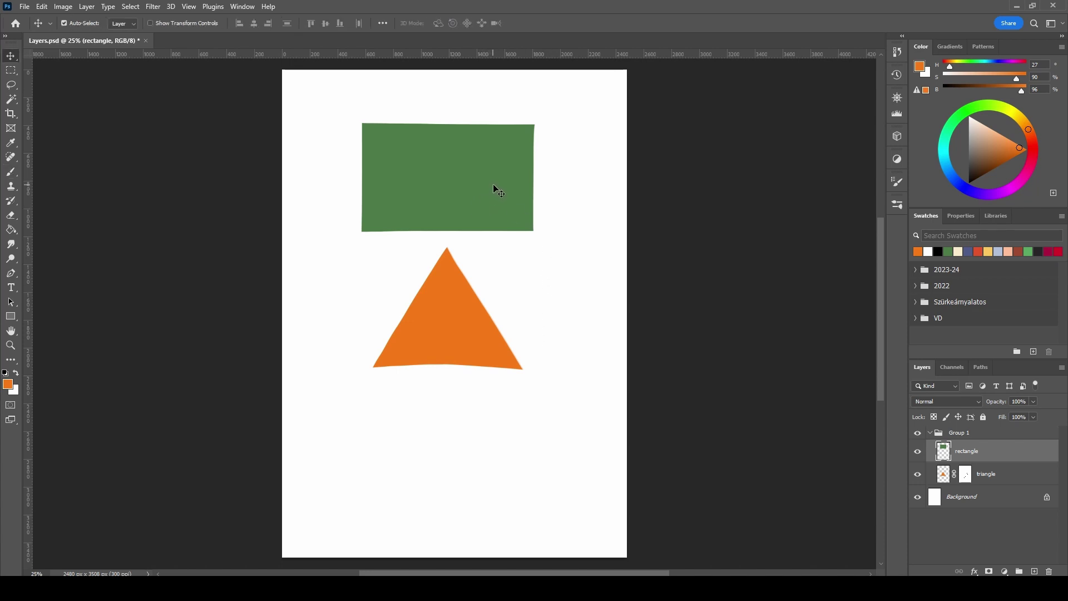
key("l")
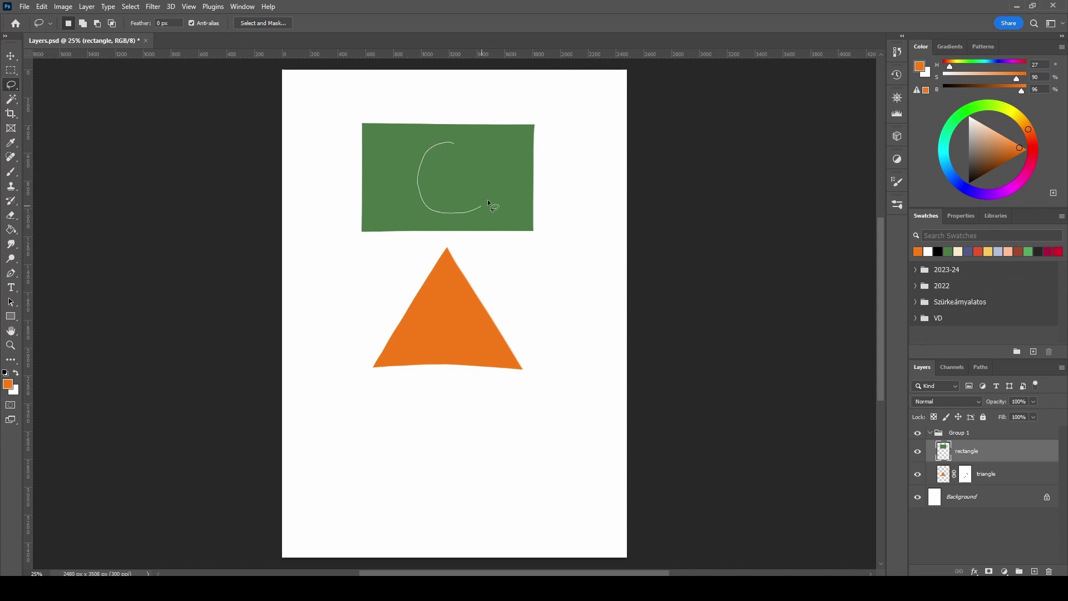
left_click_drag(474, 142, 434, 153)
left_click(990, 571)
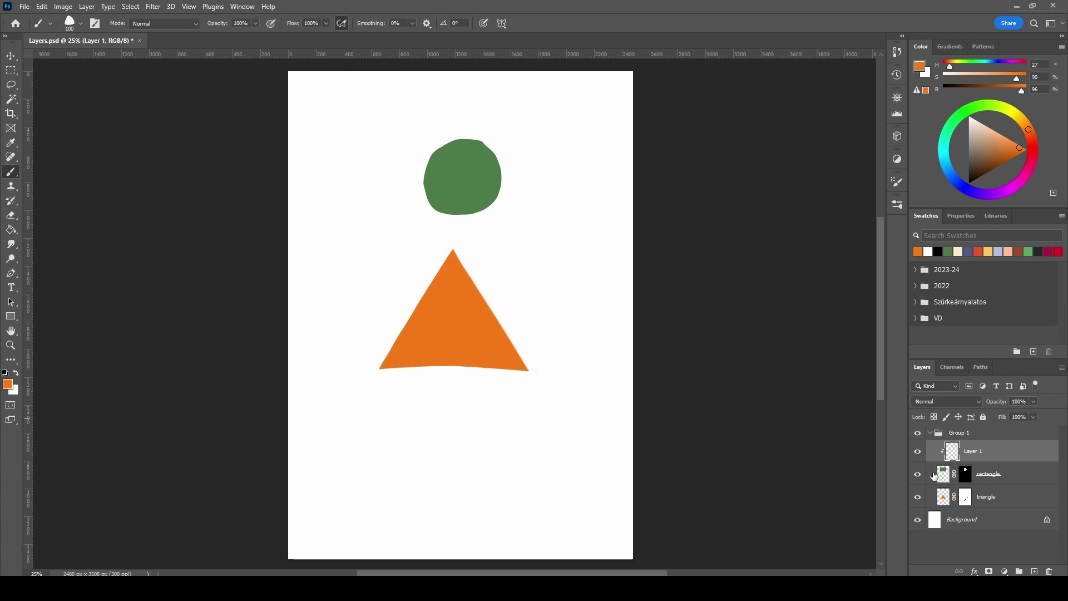
Paint crossing orange strokes over the green circle on Layer 1, the layer clipped to the masked rectangle
left_click(944, 477)
left_click(979, 455)
mouse_move(439, 149)
left_mouse_down()
mouse_move(474, 212)
mouse_move(495, 203)
left_mouse_up()
left_click_drag(471, 140, 495, 197)
left_click_drag(421, 175, 493, 155)
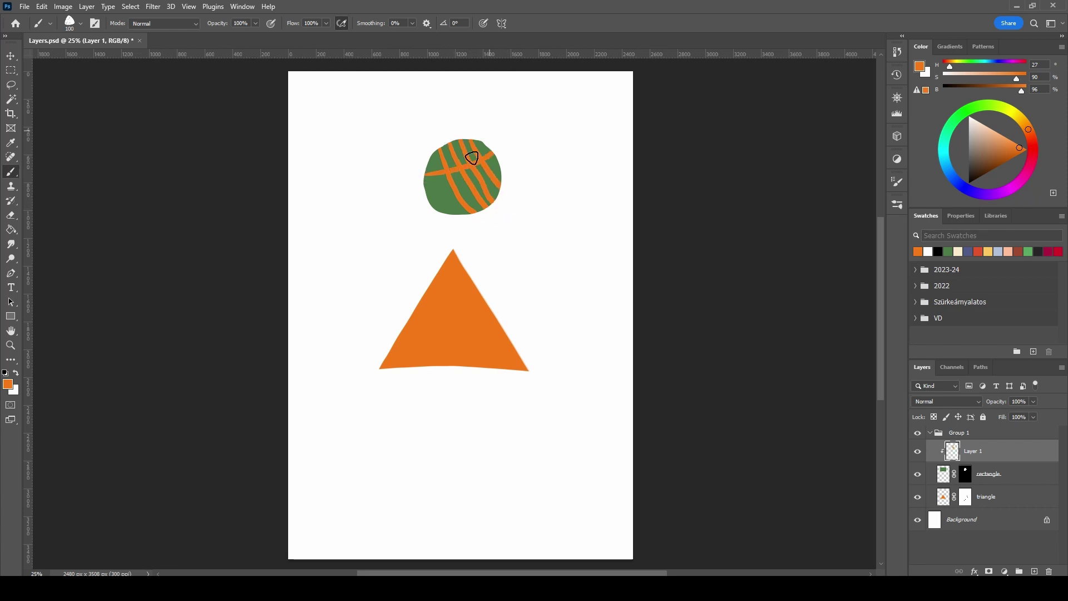
left_click_drag(425, 203, 508, 160)
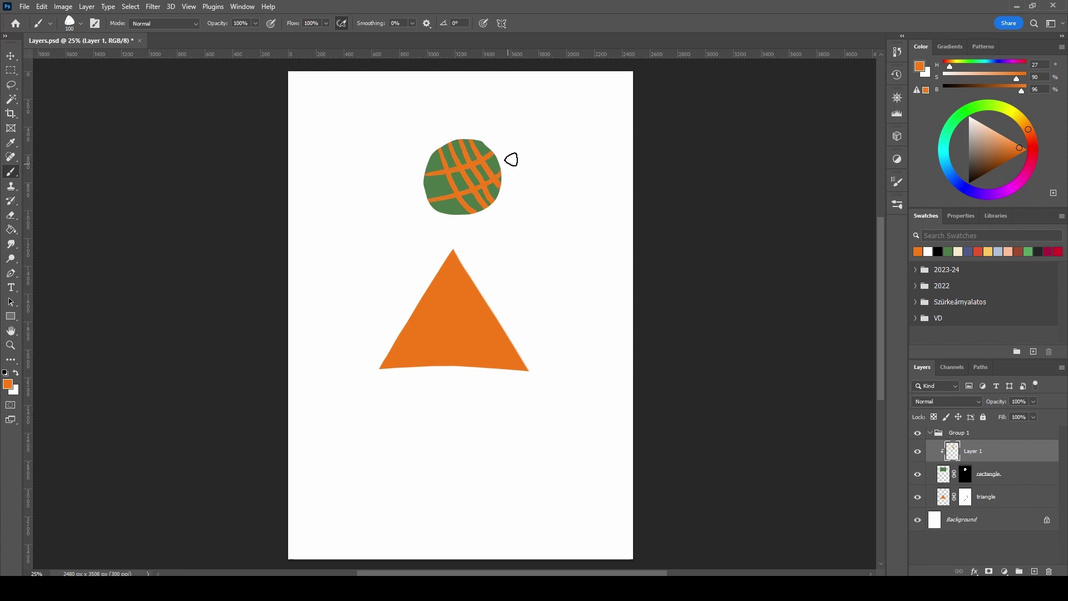
Enlarge the rectangle's visible area by painting white around the circle on its layer mask
left_click(966, 474)
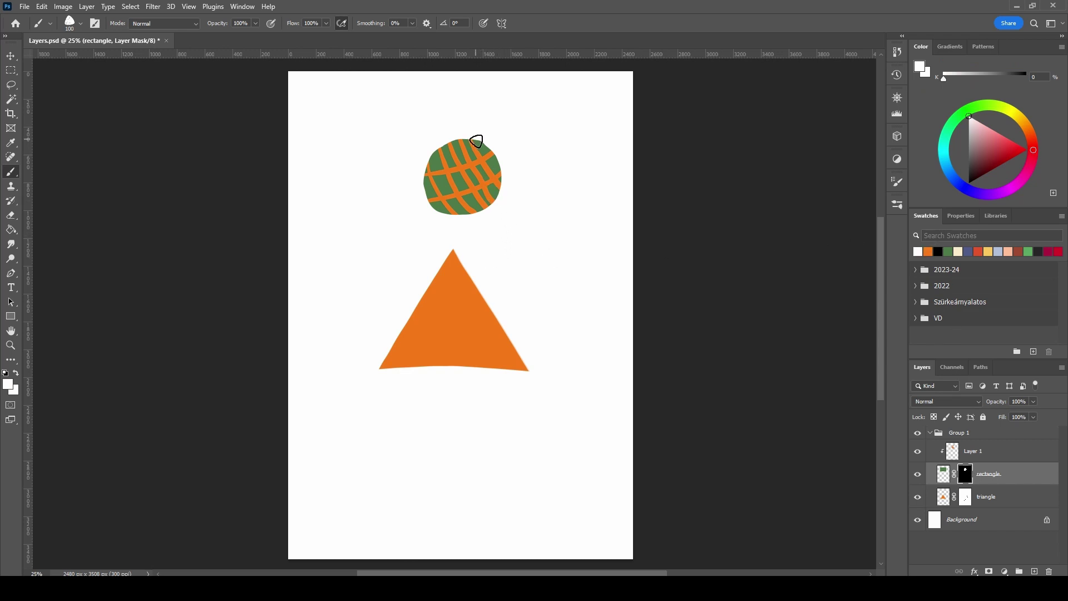
mouse_move(471, 142)
left_mouse_down()
mouse_move(511, 174)
mouse_move(499, 199)
mouse_move(441, 208)
mouse_move(423, 179)
mouse_move(445, 145)
mouse_move(496, 146)
mouse_move(509, 183)
mouse_move(471, 214)
mouse_move(428, 212)
mouse_move(414, 175)
mouse_move(451, 138)
mouse_move(512, 149)
mouse_move(517, 196)
mouse_move(471, 215)
mouse_move(424, 204)
mouse_move(427, 155)
mouse_move(436, 211)
mouse_move(416, 162)
mouse_move(419, 185)
mouse_move(484, 208)
mouse_move(489, 145)
mouse_move(500, 161)
mouse_move(497, 197)
mouse_move(498, 143)
mouse_move(514, 168)
left_mouse_up()
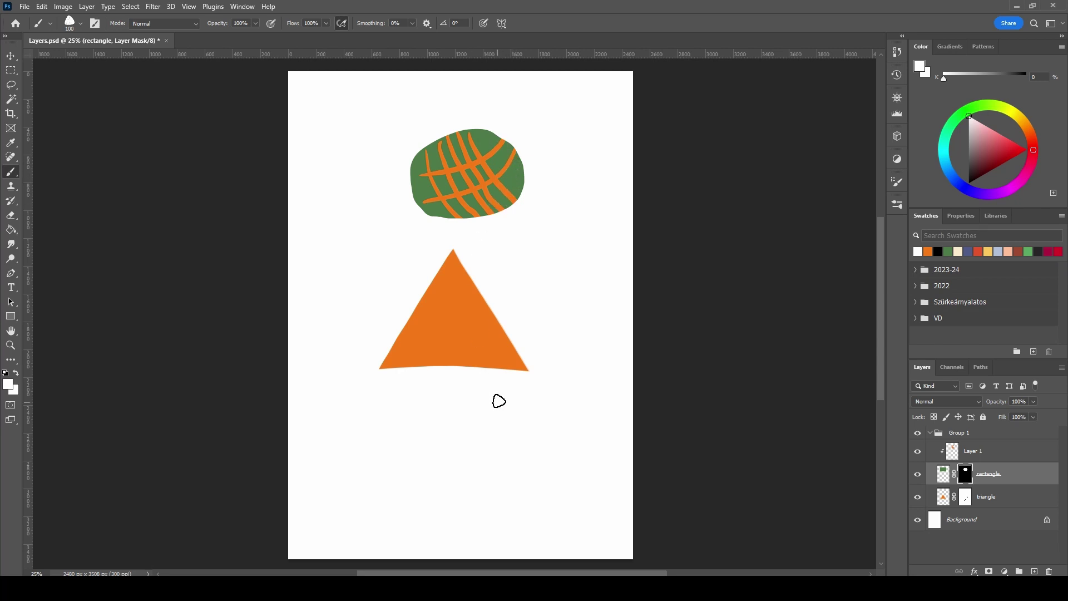
Try removing the rectangle's layer mask by applying it, and delete the mask without applying it instead
left_click(943, 457)
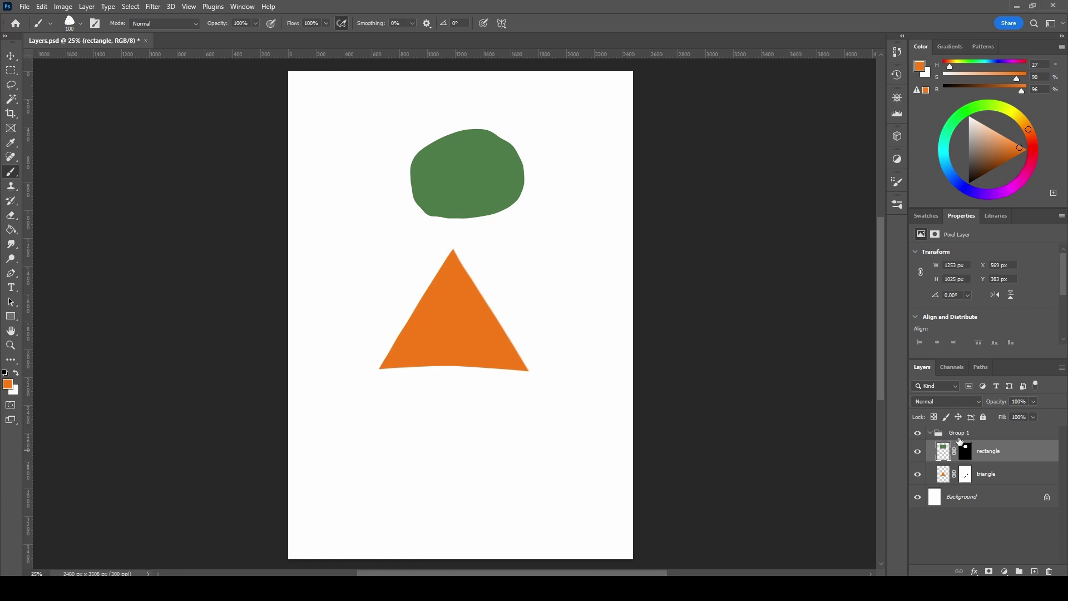
left_click(969, 454)
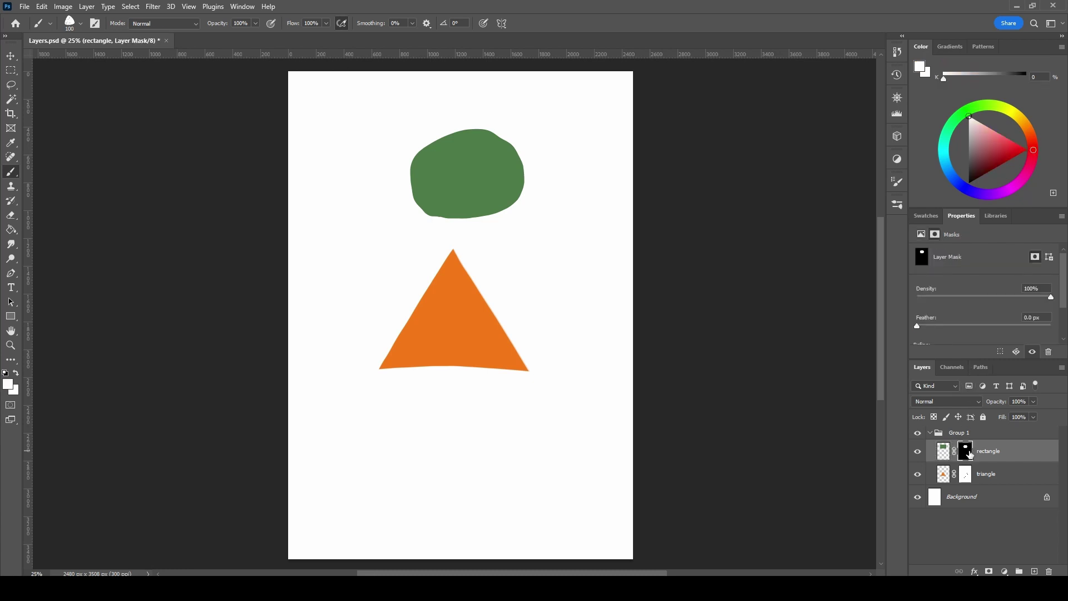
left_click(1050, 571)
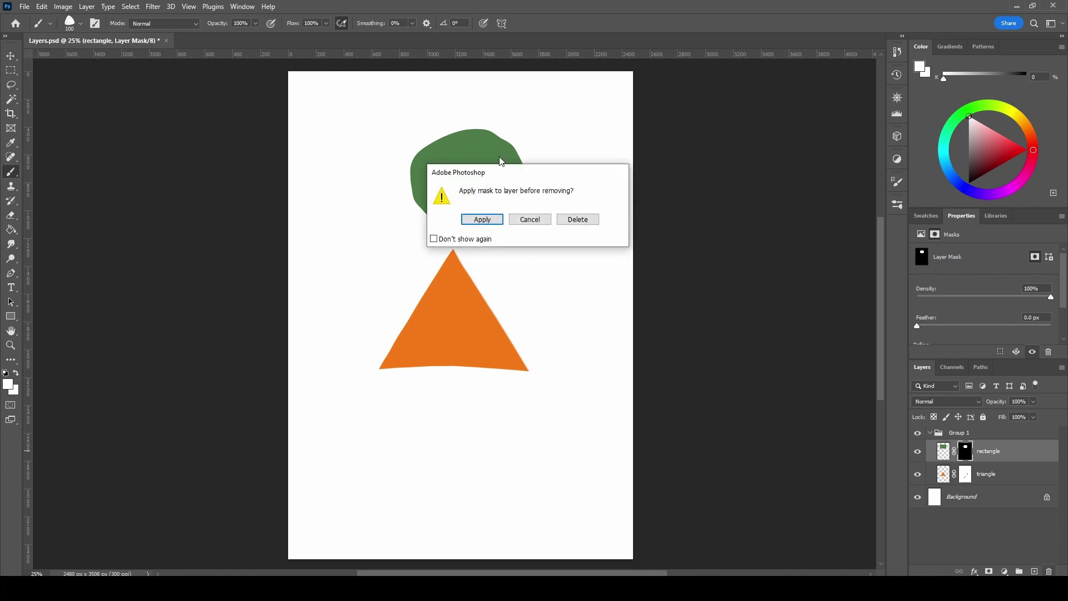
left_click(482, 220)
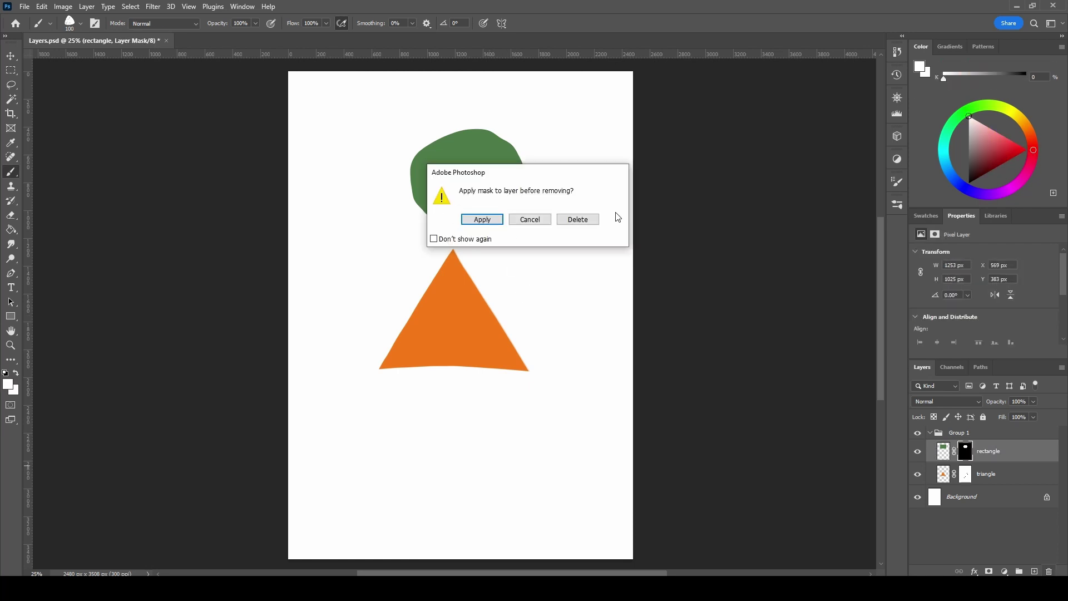
left_click(584, 221)
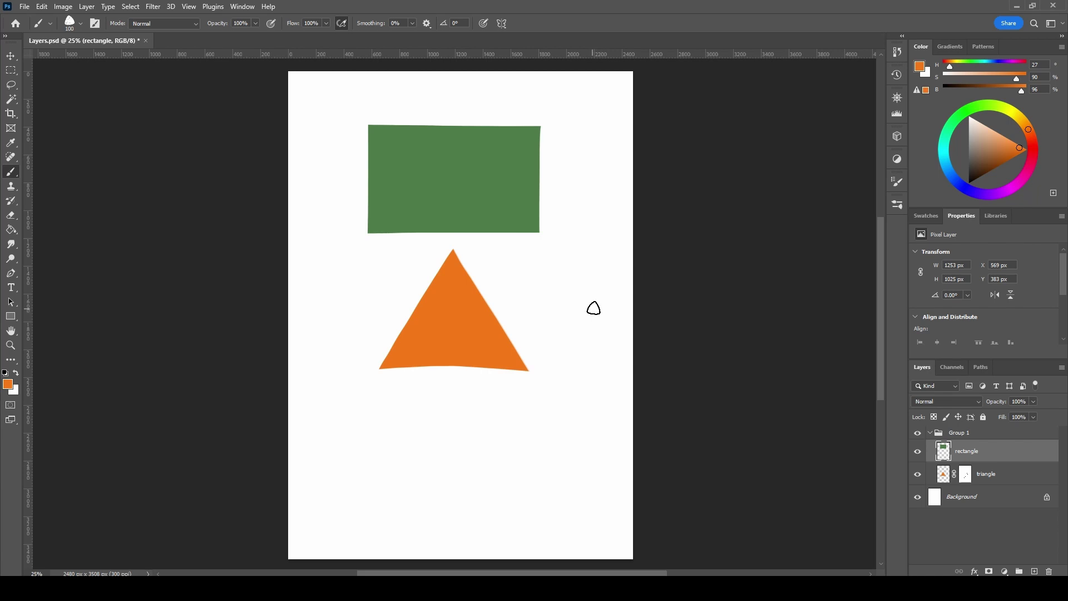
Lasso a tall strip through the rectangle and triangle and add a layer mask from it to Group 1
left_click(969, 474)
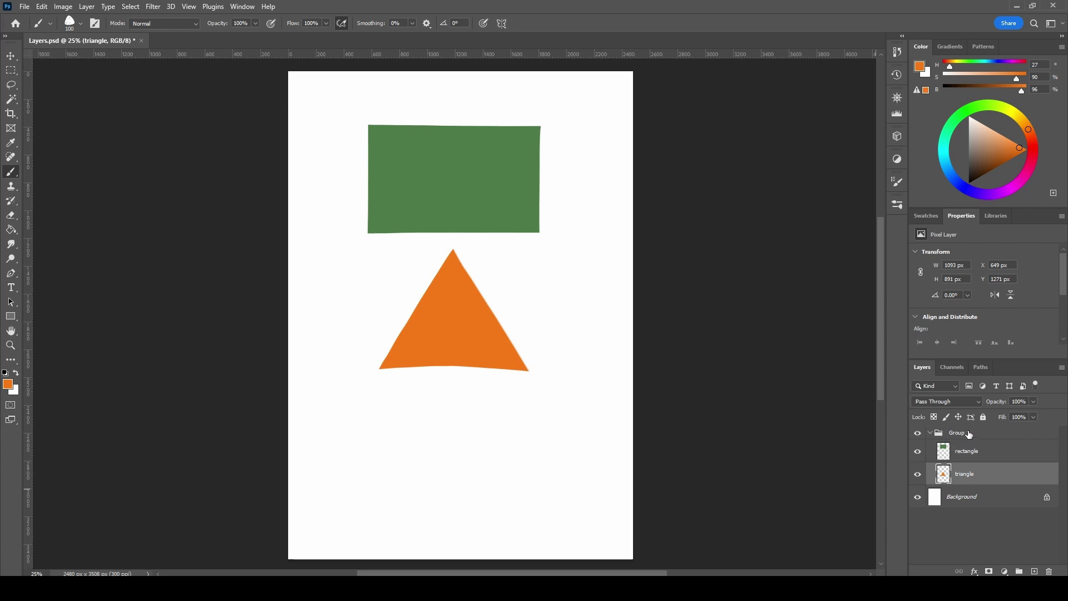
left_click(969, 434)
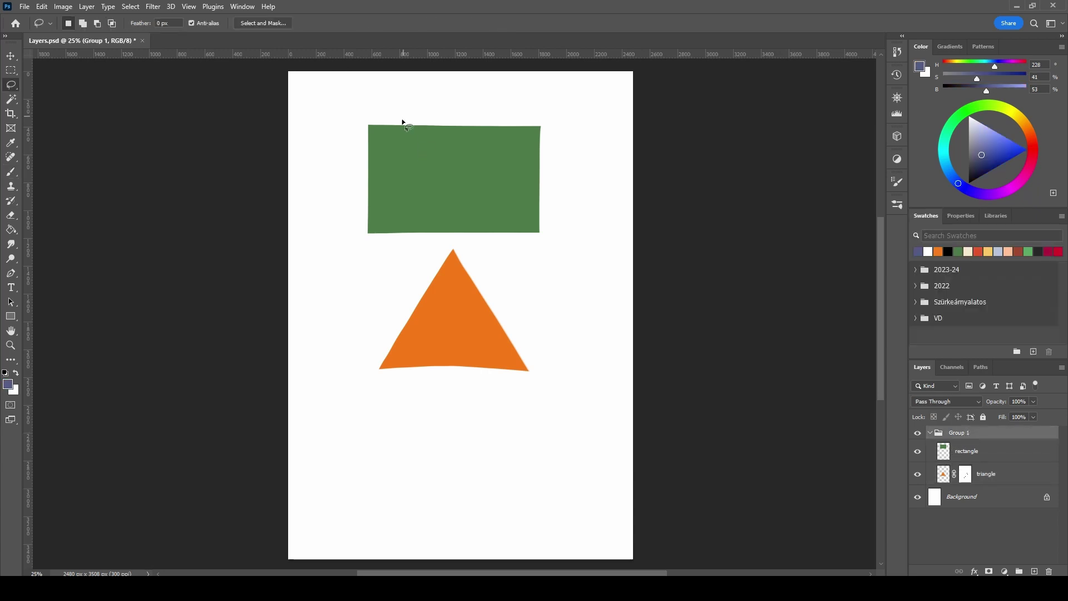
mouse_move(403, 121)
left_mouse_down()
mouse_move(399, 383)
mouse_move(492, 391)
mouse_move(515, 331)
mouse_move(507, 138)
mouse_move(444, 109)
mouse_move(403, 122)
left_mouse_up()
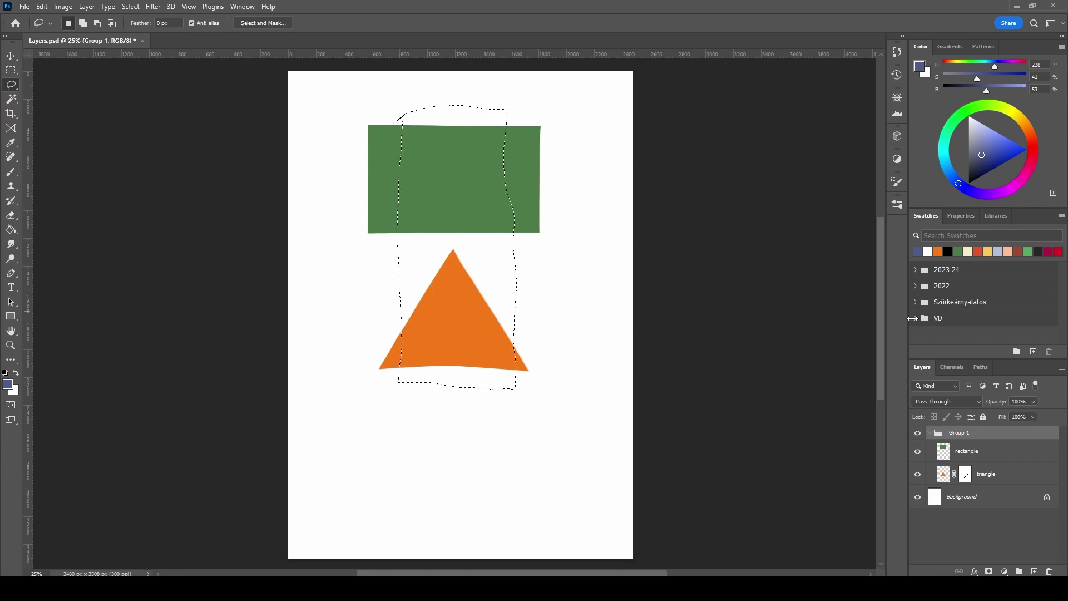
left_click(989, 572)
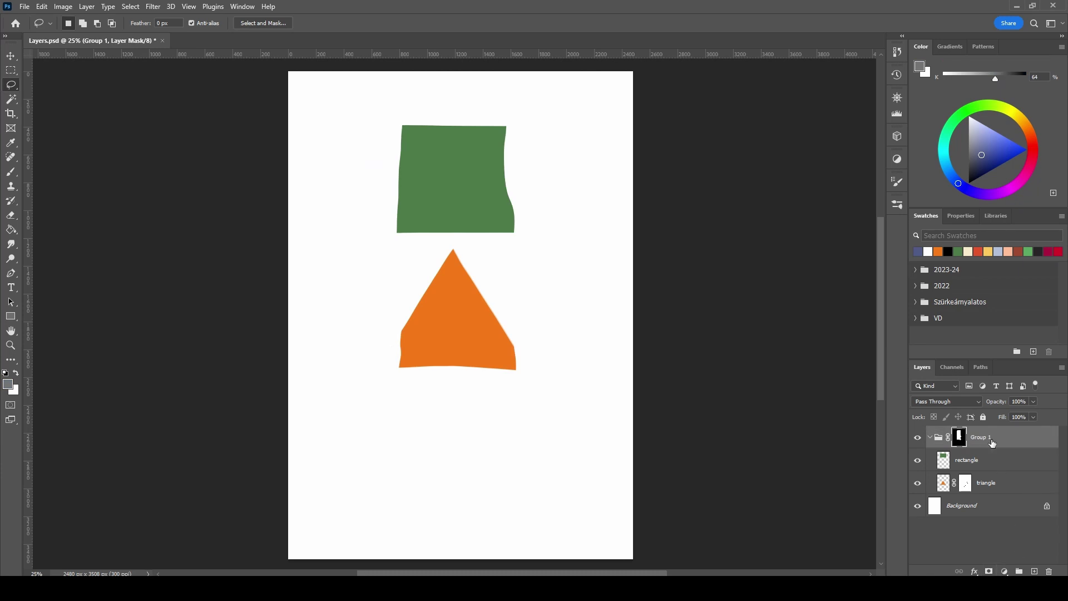
Paint four vertical blue strokes across the green rectangle on the rectangle layer inside the masked group
left_click(960, 460)
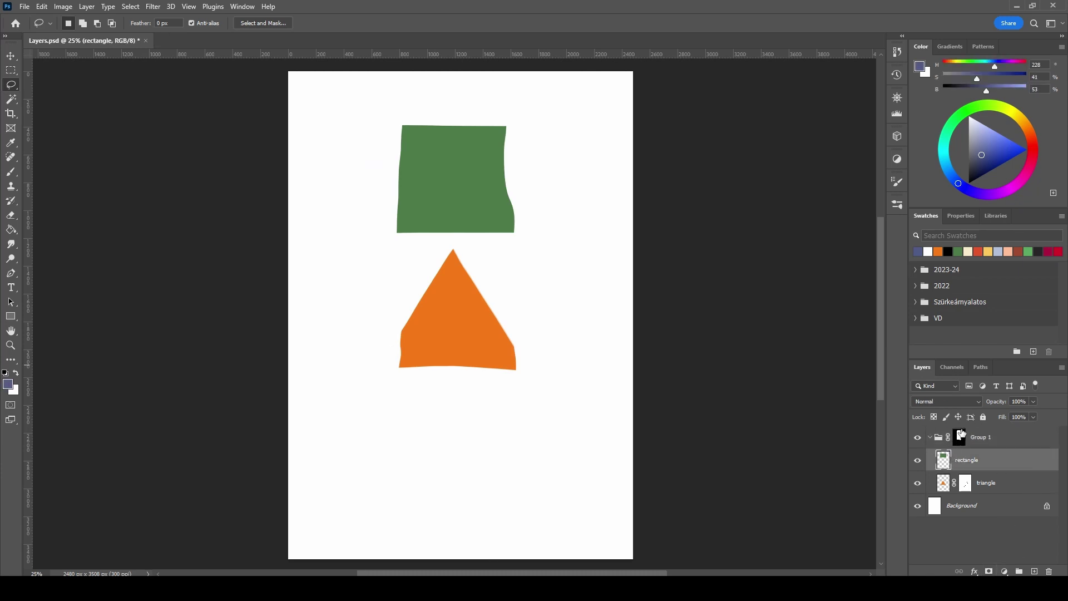
key("b")
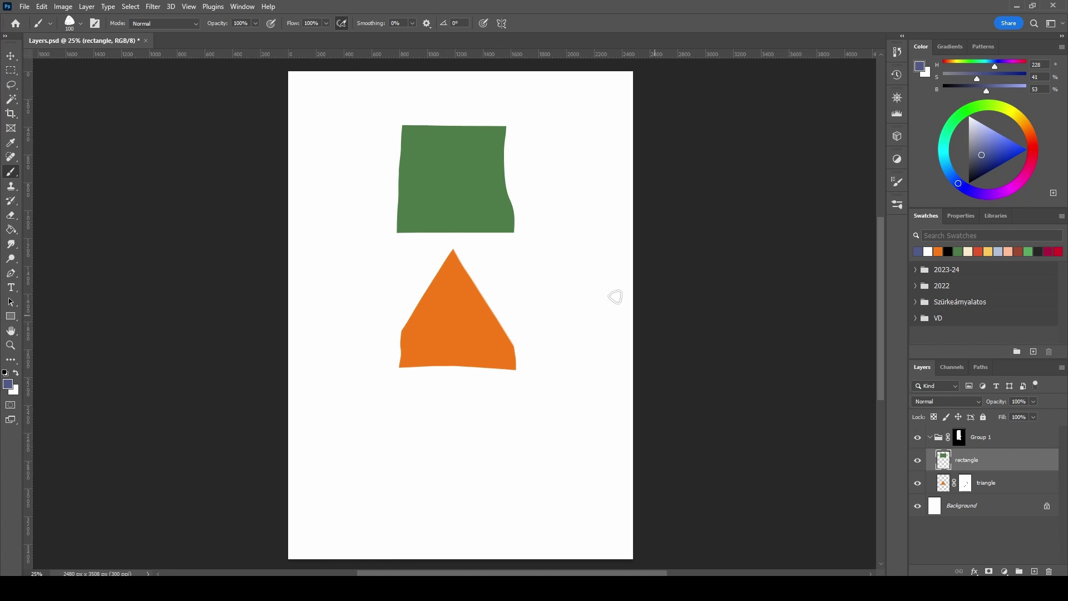
mouse_move(417, 112)
left_mouse_down()
mouse_move(417, 226)
mouse_move(441, 193)
mouse_move(442, 261)
left_mouse_up()
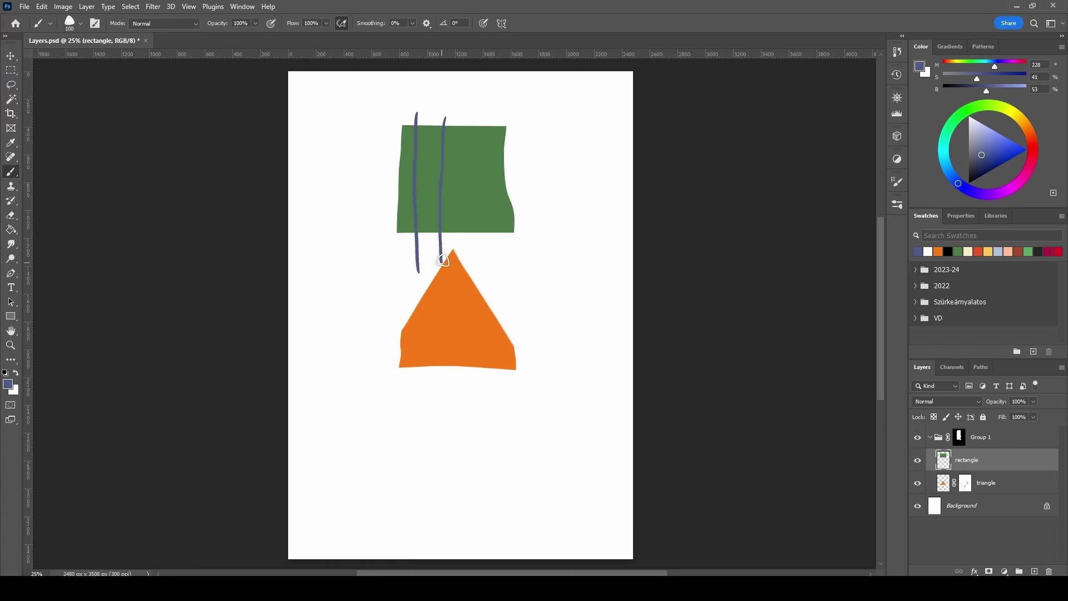
mouse_move(470, 111)
left_mouse_down()
mouse_move(481, 280)
mouse_move(504, 262)
left_mouse_up()
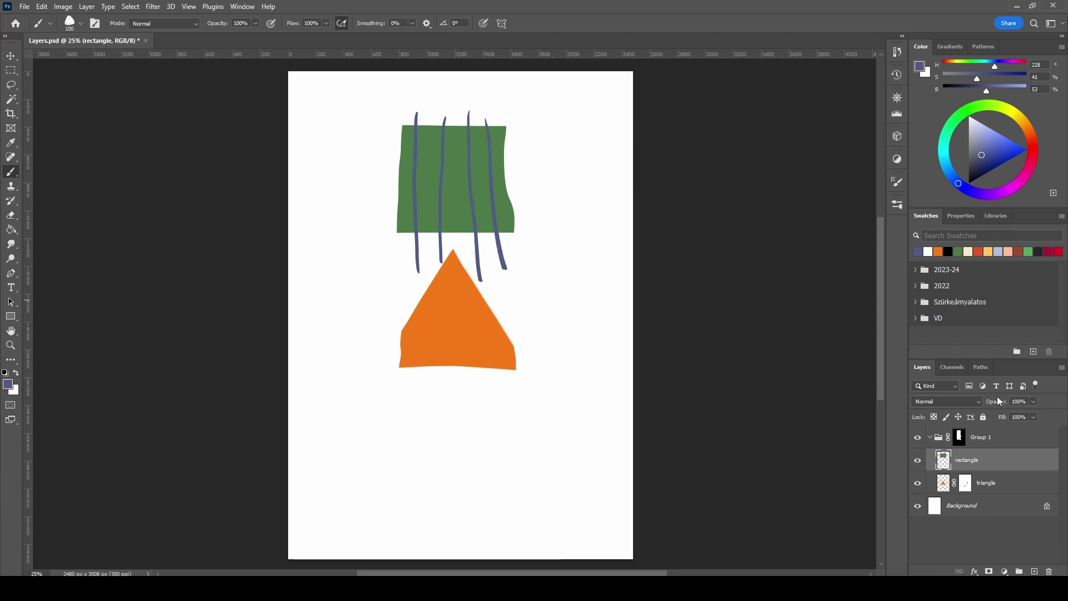
Delete Group 1's layer mask and select the rectangle layer
left_click(961, 439)
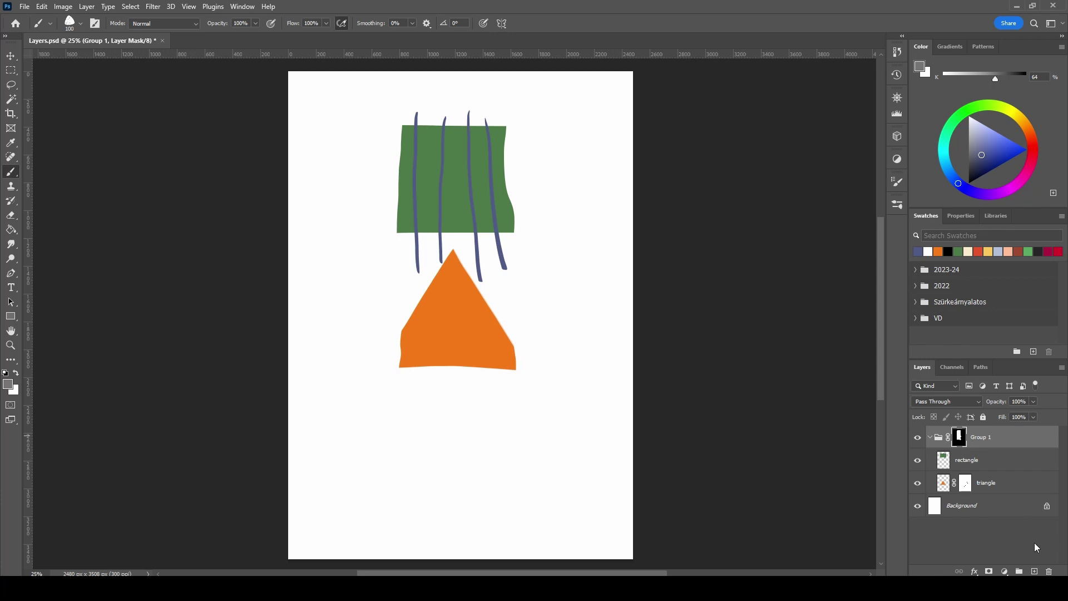
left_click(1050, 572)
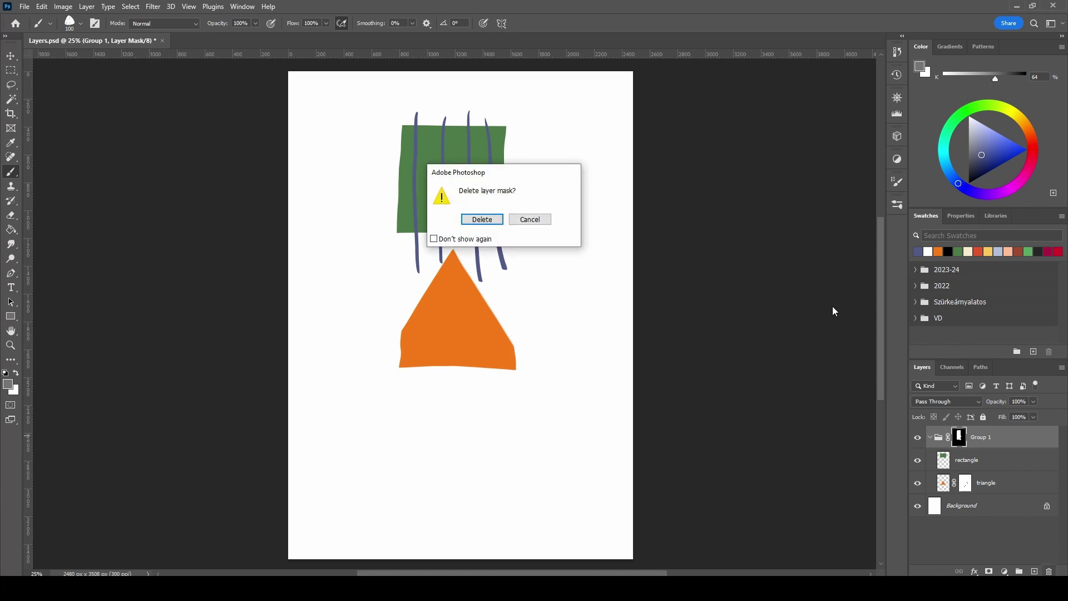
left_click(494, 221)
left_click(969, 451)
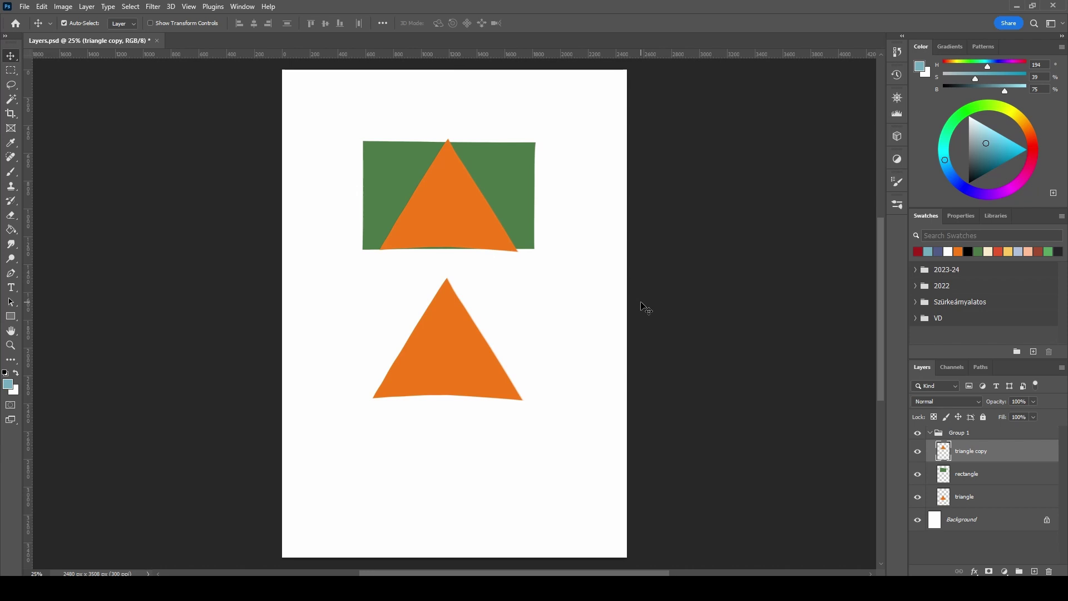
Position the triangle copy over the rectangle and use its outline as a selection to mask the rectangle layer
mouse_move(442, 212)
left_mouse_down()
mouse_move(441, 225)
mouse_move(442, 204)
left_mouse_up()
key("ctrl")
left_click(944, 453, "ctrl")
left_click(970, 477)
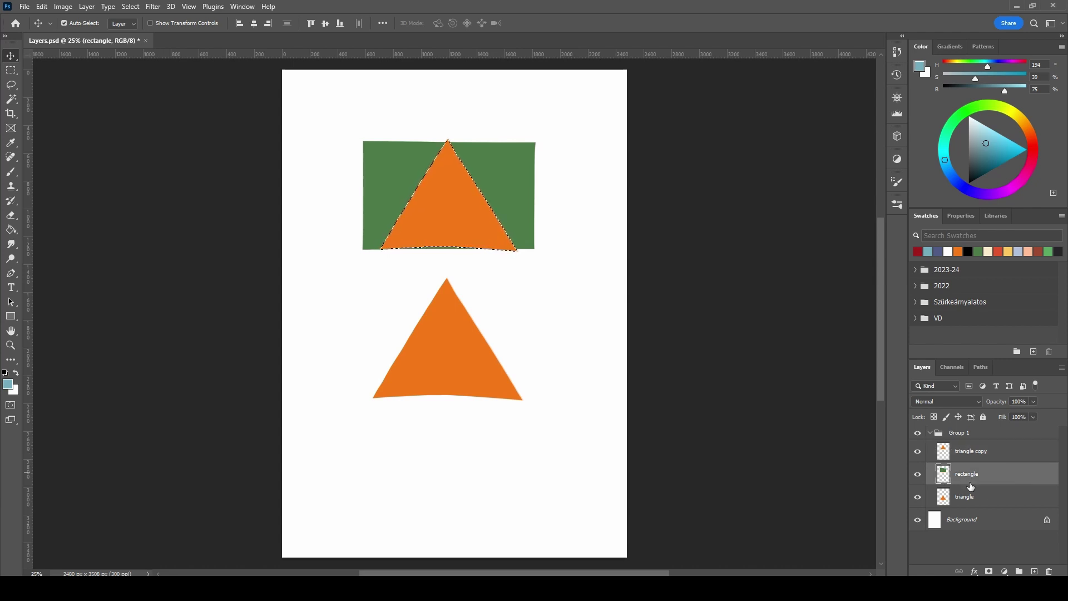
left_click(990, 571)
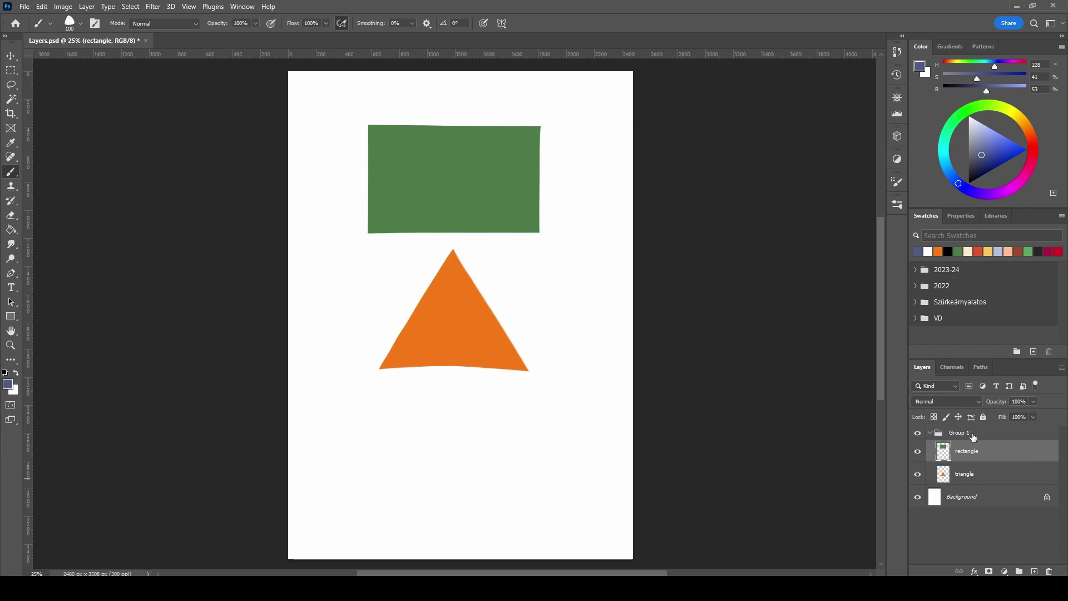
Set the rectangle layer's blend mode to Color Dodge, and move the rectangle over the triangle and back above it
left_click(976, 402)
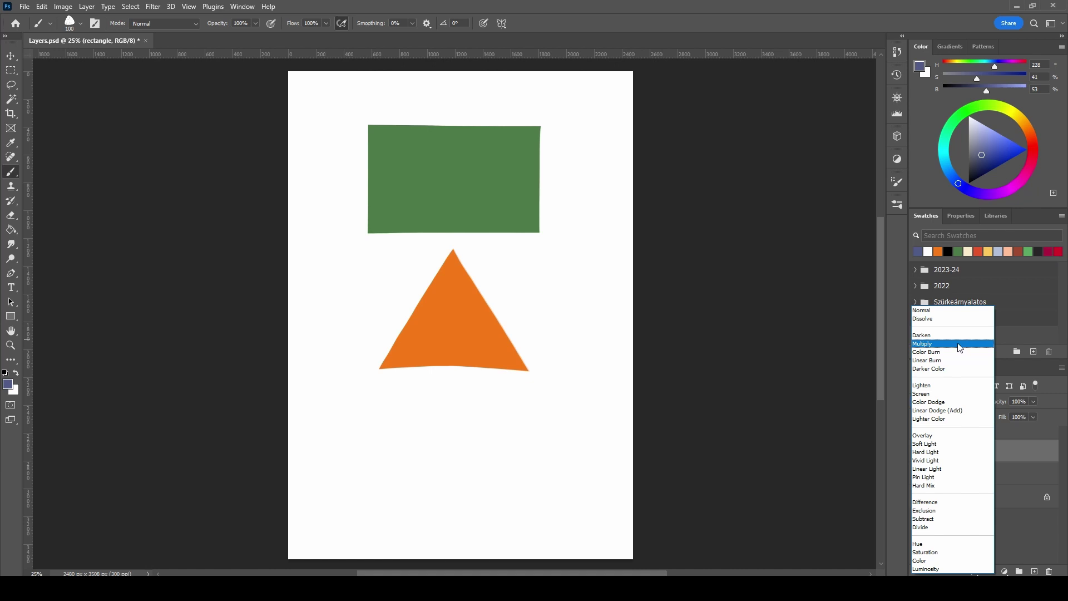
key("v")
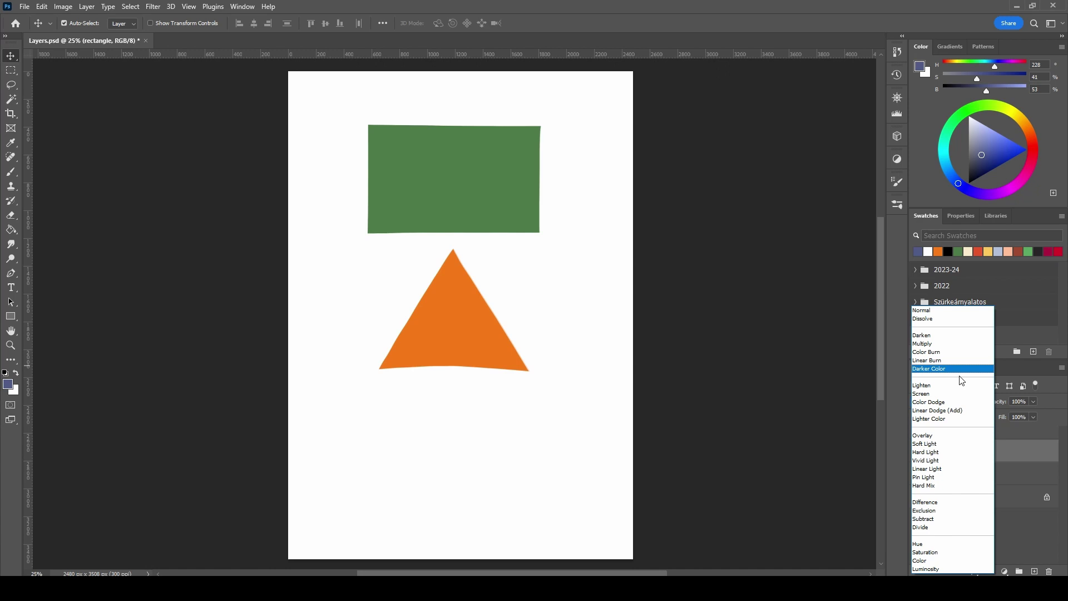
left_click(946, 402)
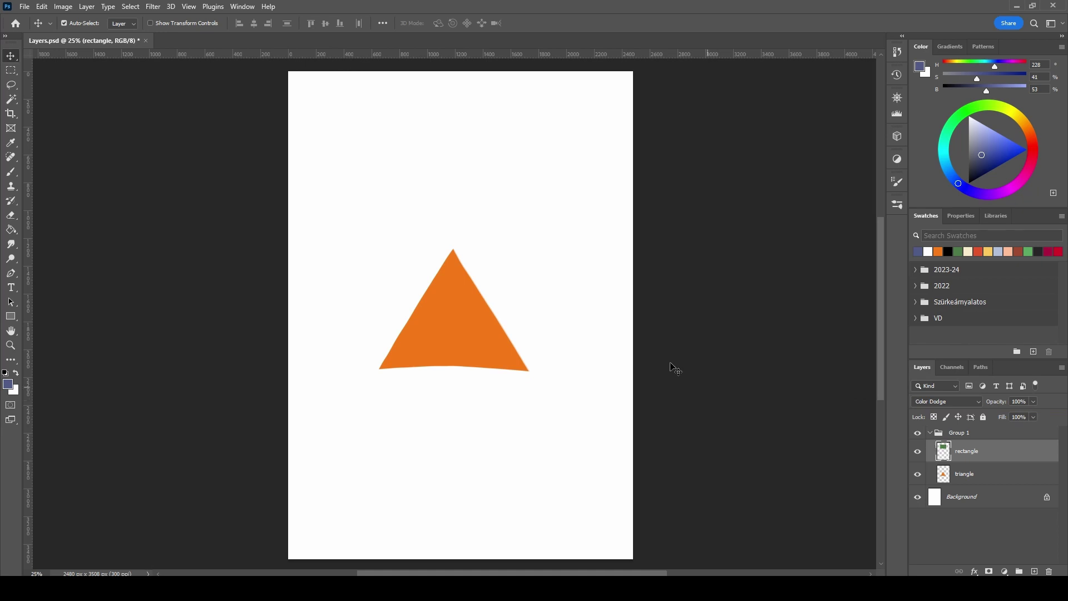
mouse_move(477, 167)
left_mouse_down()
mouse_move(479, 329)
mouse_move(485, 296)
left_mouse_up()
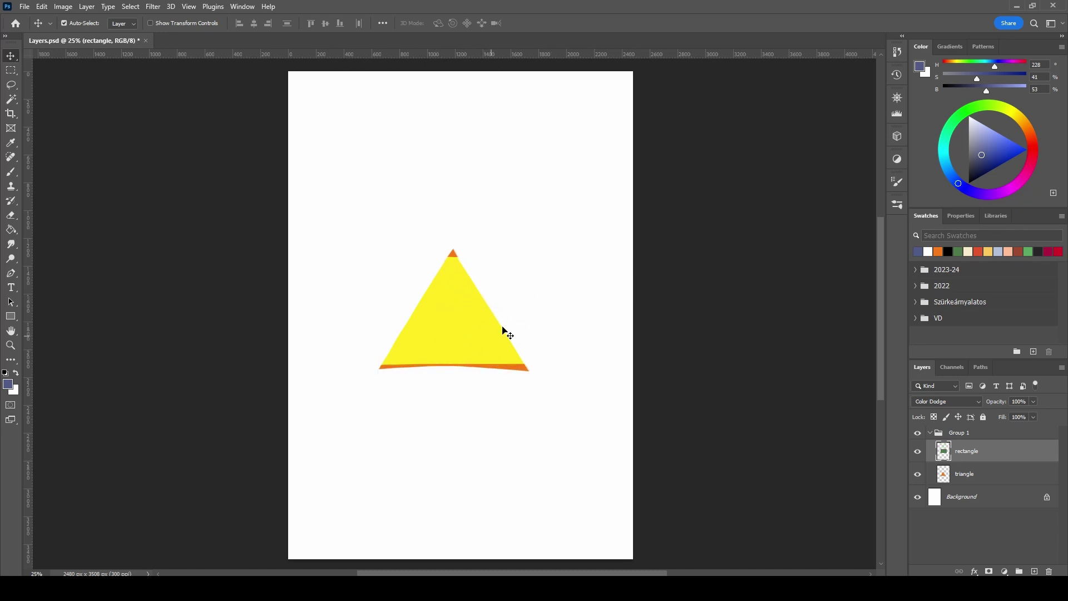
mouse_move(489, 322)
left_mouse_down()
mouse_move(486, 358)
mouse_move(472, 286)
mouse_move(468, 353)
mouse_move(482, 238)
left_mouse_up()
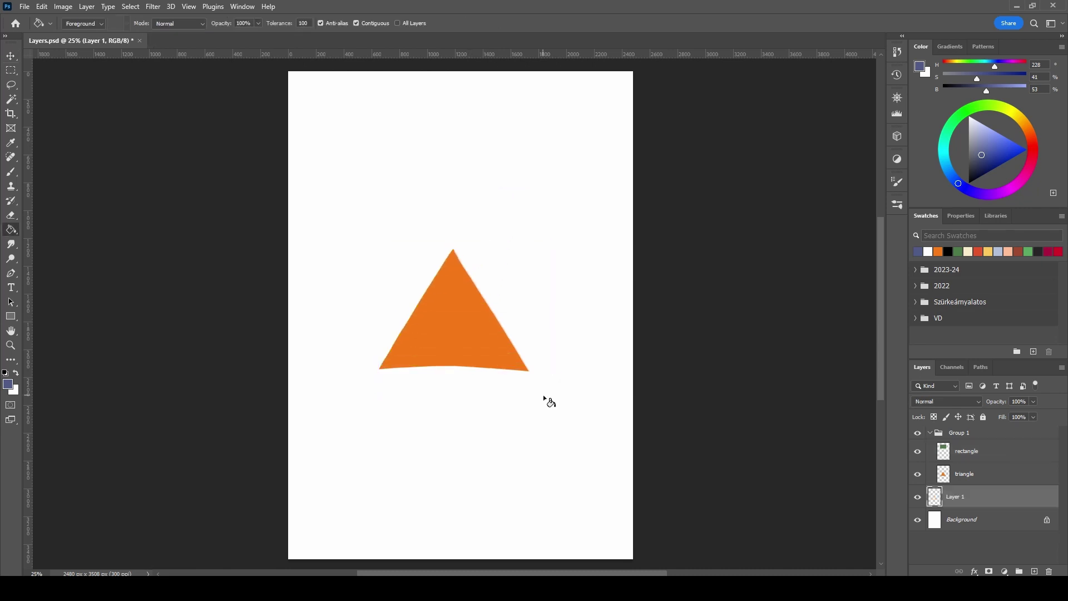
Fill Layer 1 beneath the group with the blue foreground colour, and sample the rectangle's blended teal as foreground colour
left_click(612, 426)
left_click(981, 459)
key("v")
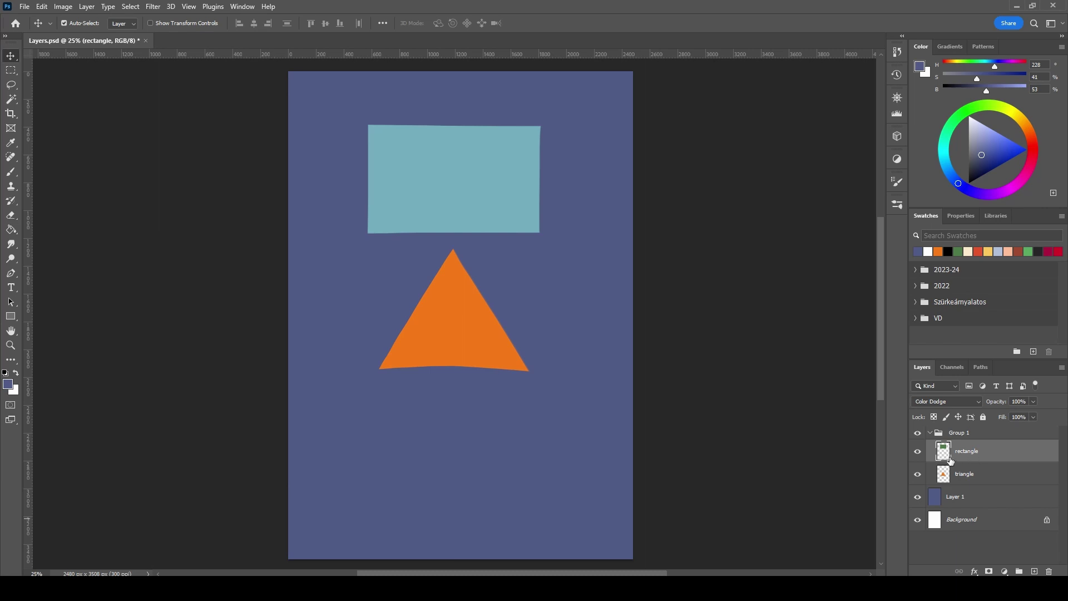
key("i")
left_click(521, 227)
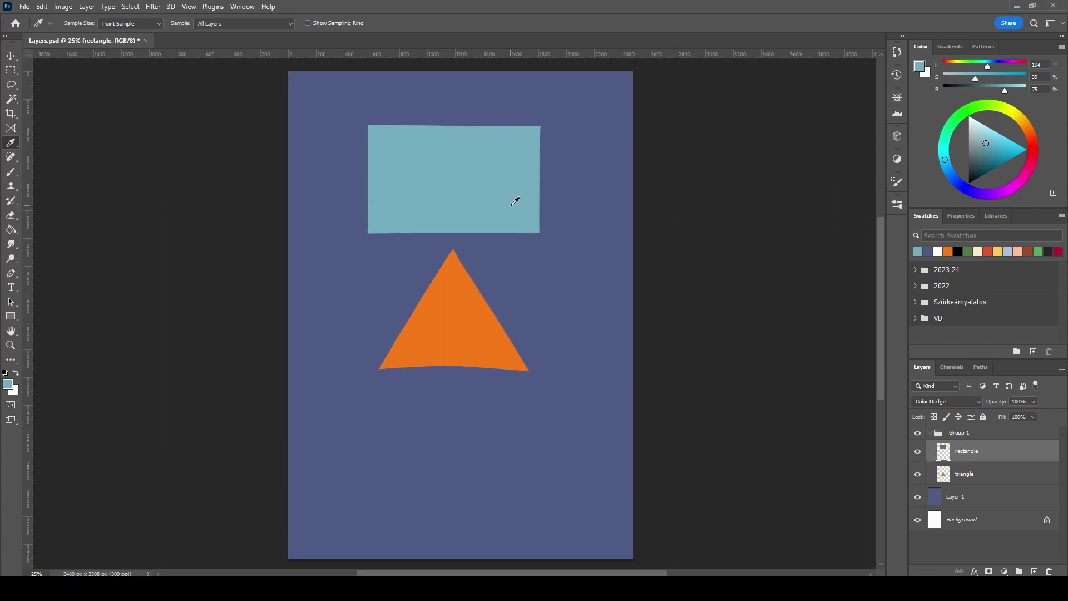
key("v")
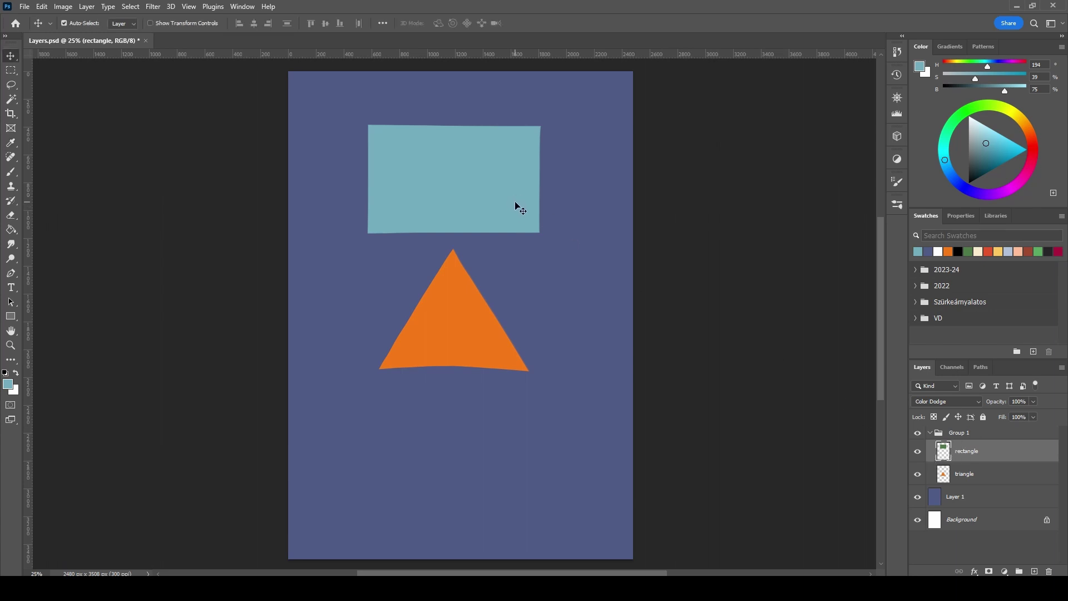
Move the rectangle down over the triangle and preview other blend modes, such as Overlay, on its layer
left_click_drag(520, 203, 519, 323)
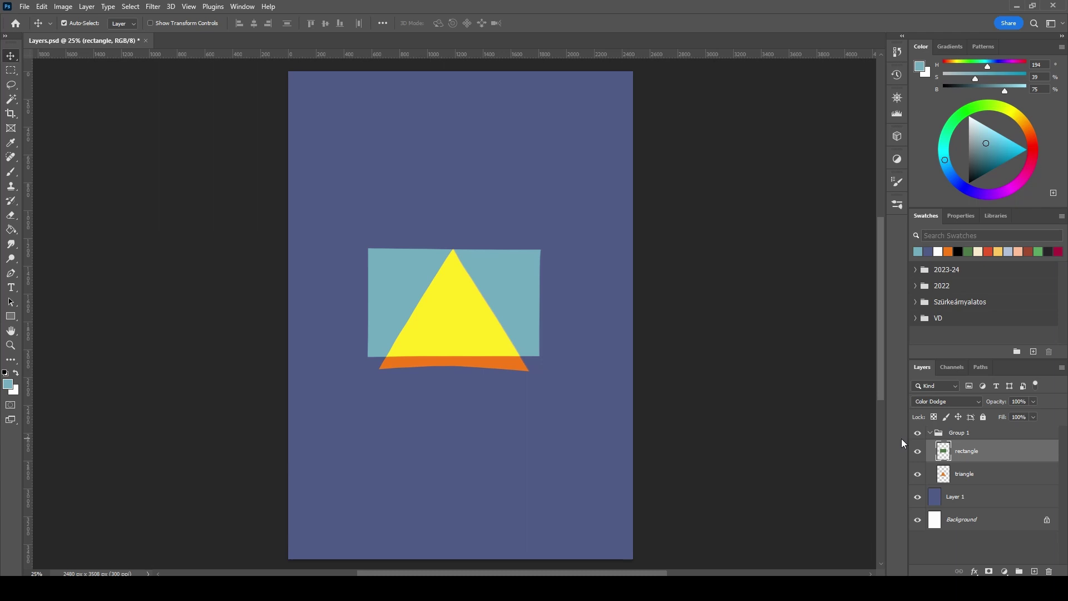
left_click(979, 399)
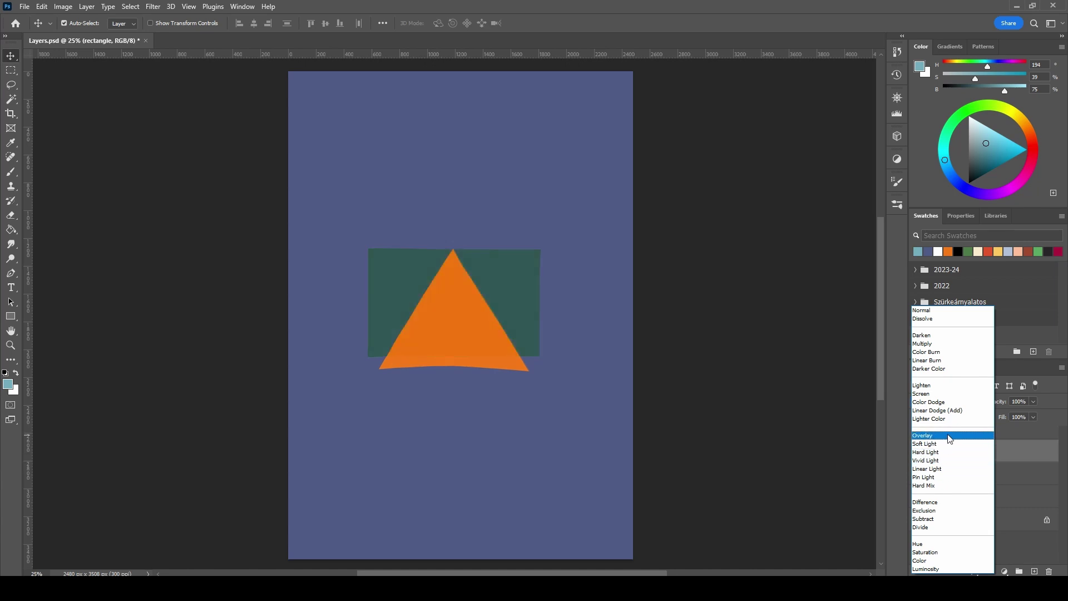
left_click(895, 423)
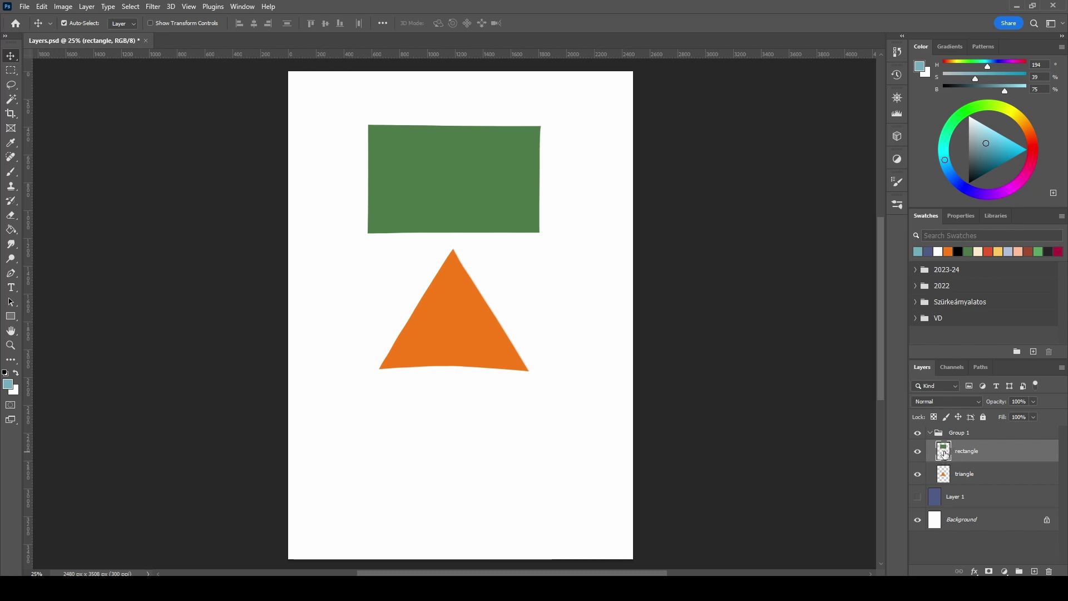
Add an inner shadow to the rectangle layer with Color Burn blending, distance 65 px, choke 63% and size 210 px
double_click(943, 456)
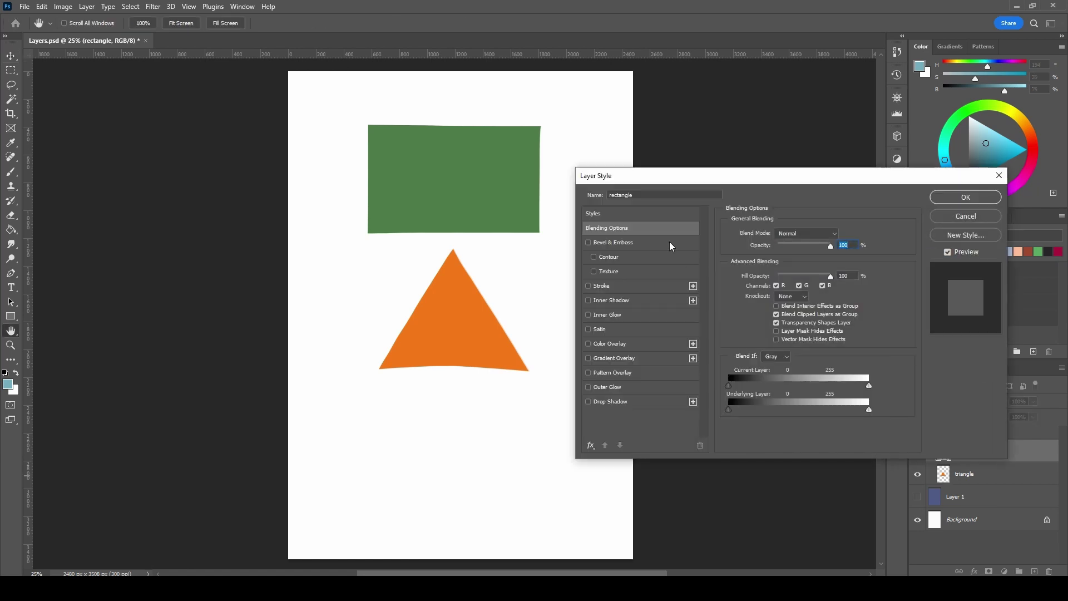
left_click(837, 234)
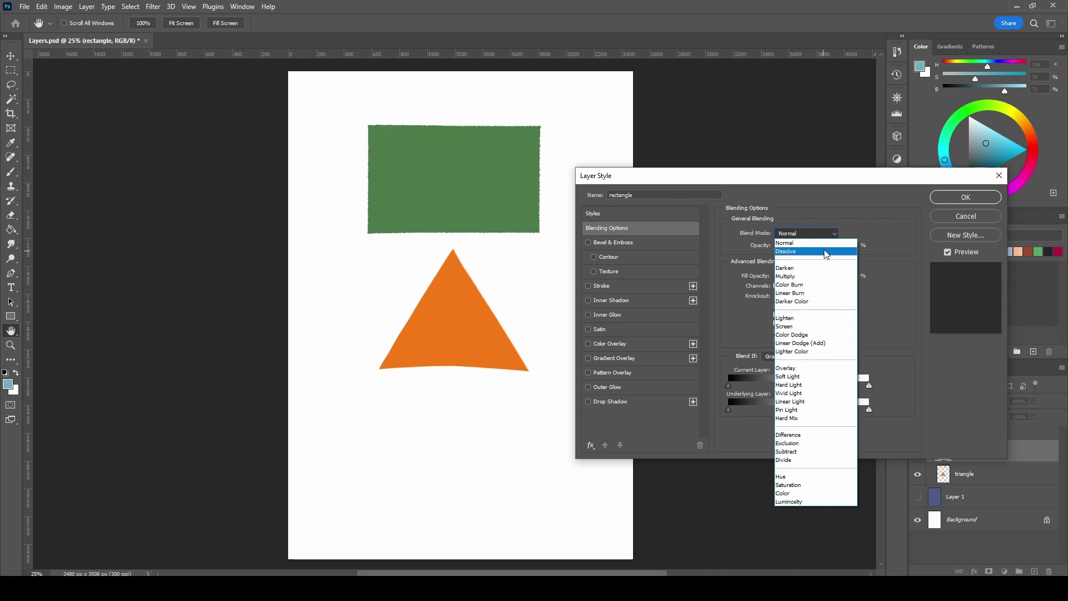
left_click(854, 239)
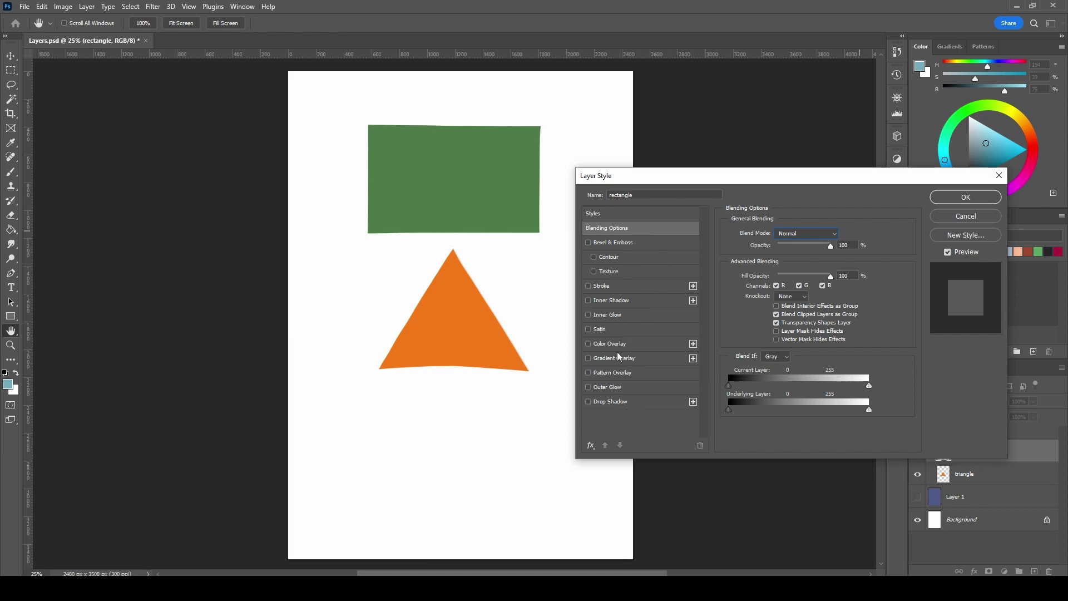
left_click(642, 301)
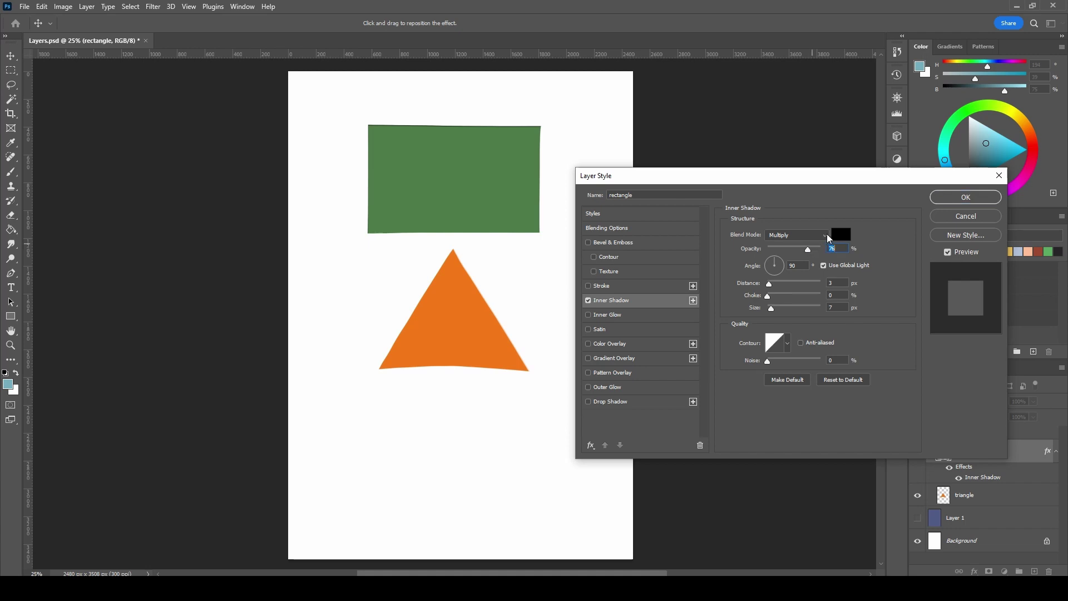
left_click(823, 235)
left_click(779, 286)
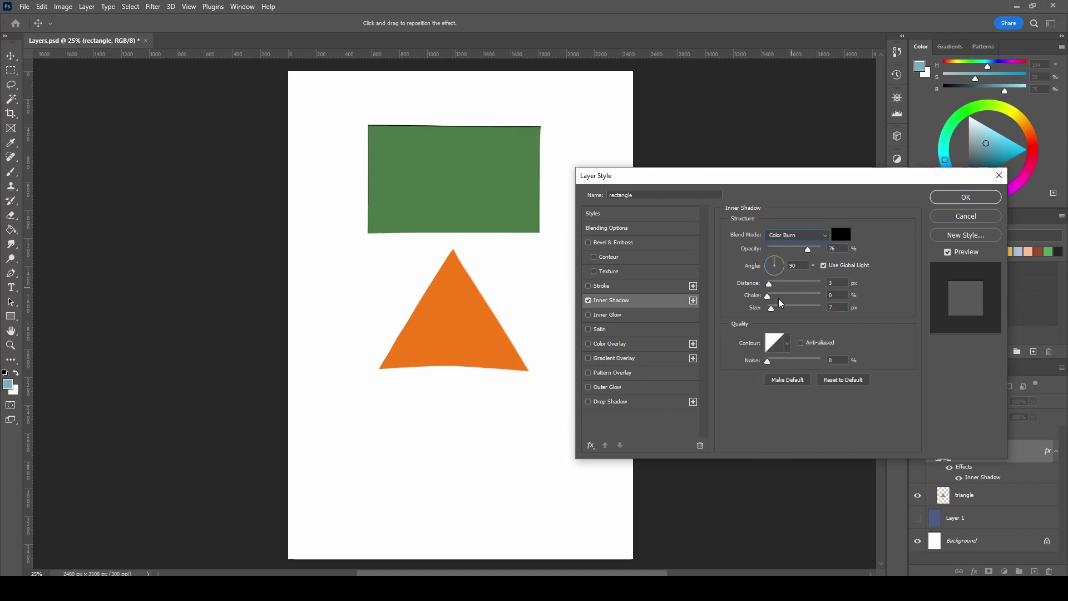
left_click_drag(770, 284, 814, 308)
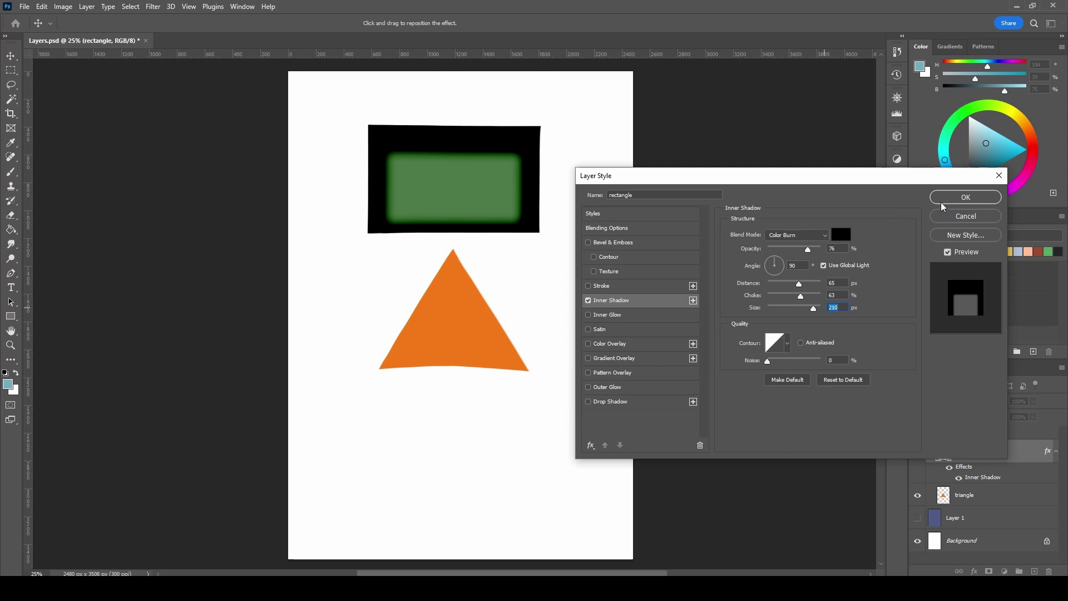
left_click(966, 197)
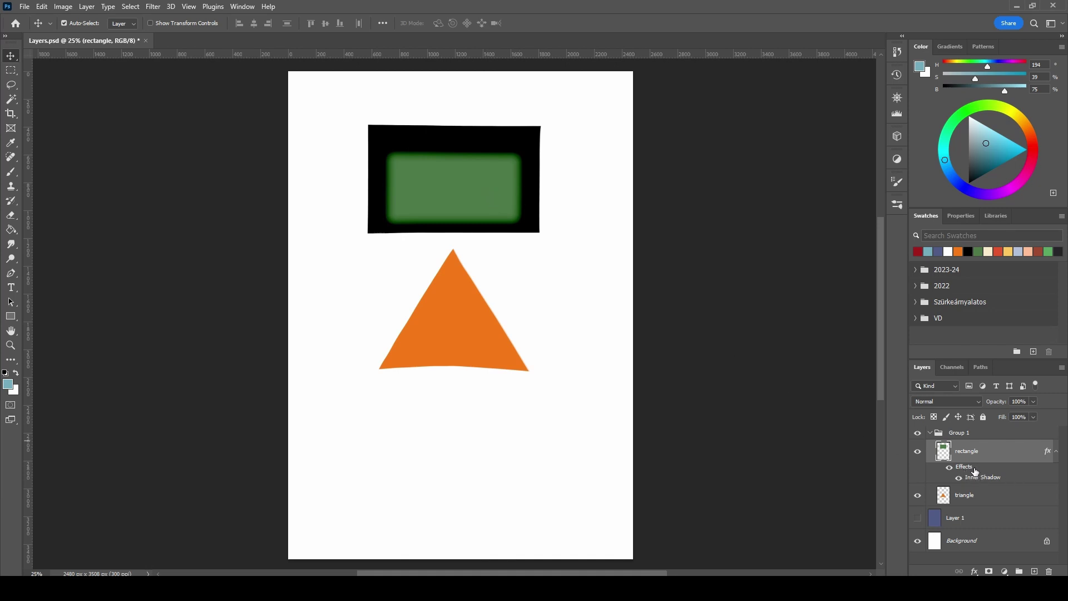
Hide the rectangle layer's inner shadow with its effects list collapsed, and vary the layer's opacity, ending at 100%
left_click(960, 478)
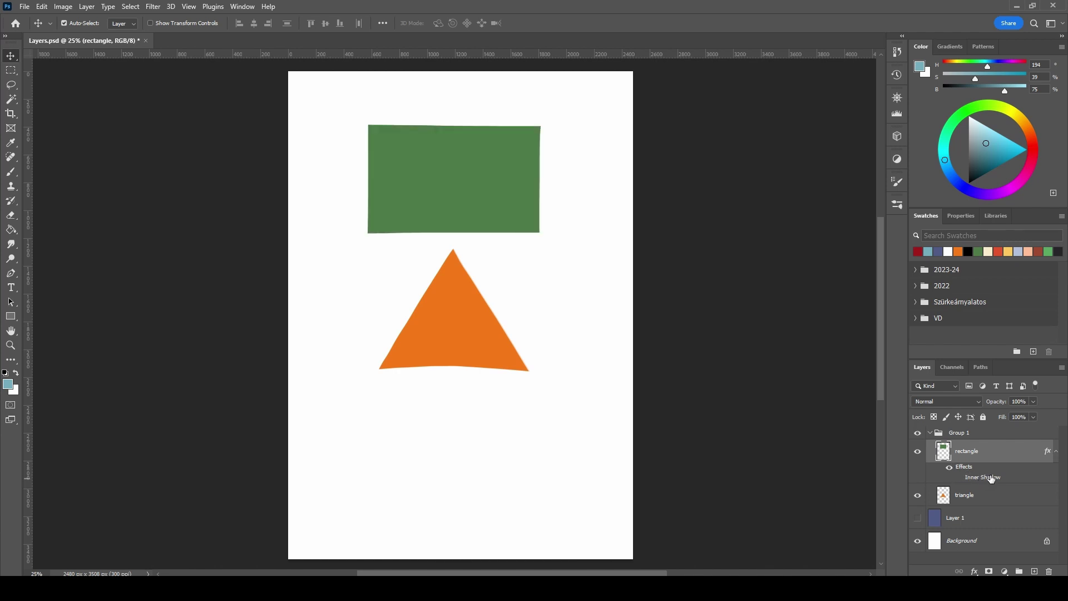
left_click_drag(990, 479, 1006, 453)
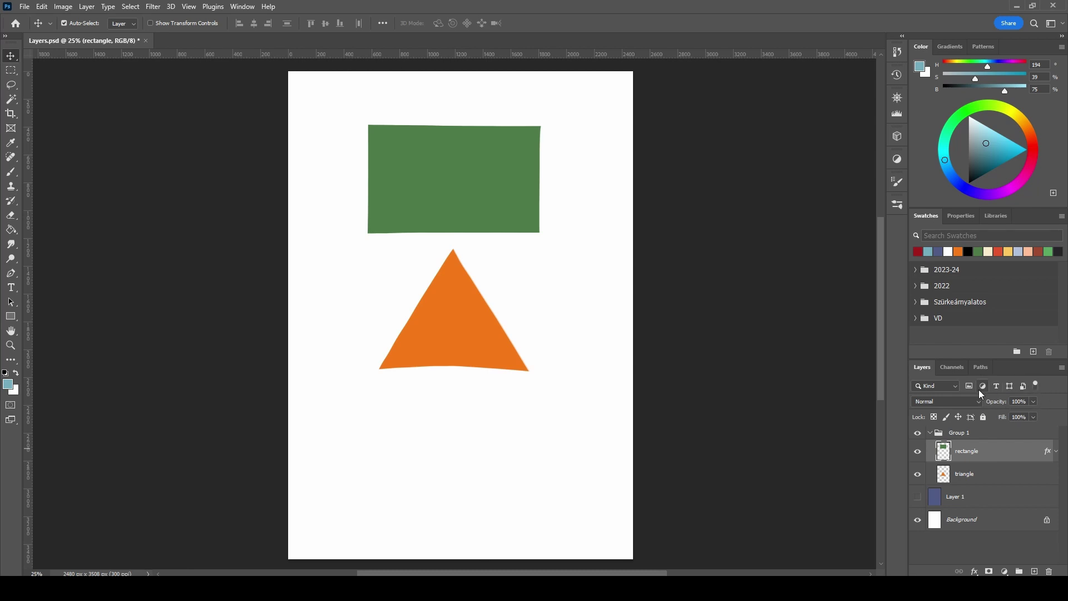
left_click(1034, 403)
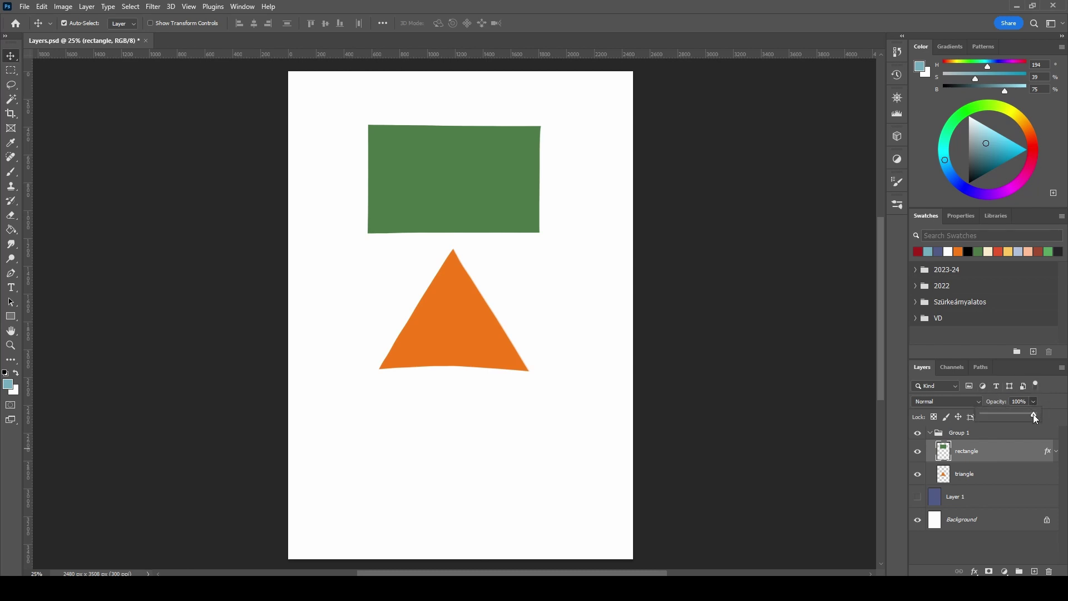
left_click_drag(993, 415, 1049, 414)
Set the triangle layer's opacity to 76% and return it to 100%
left_click(967, 477)
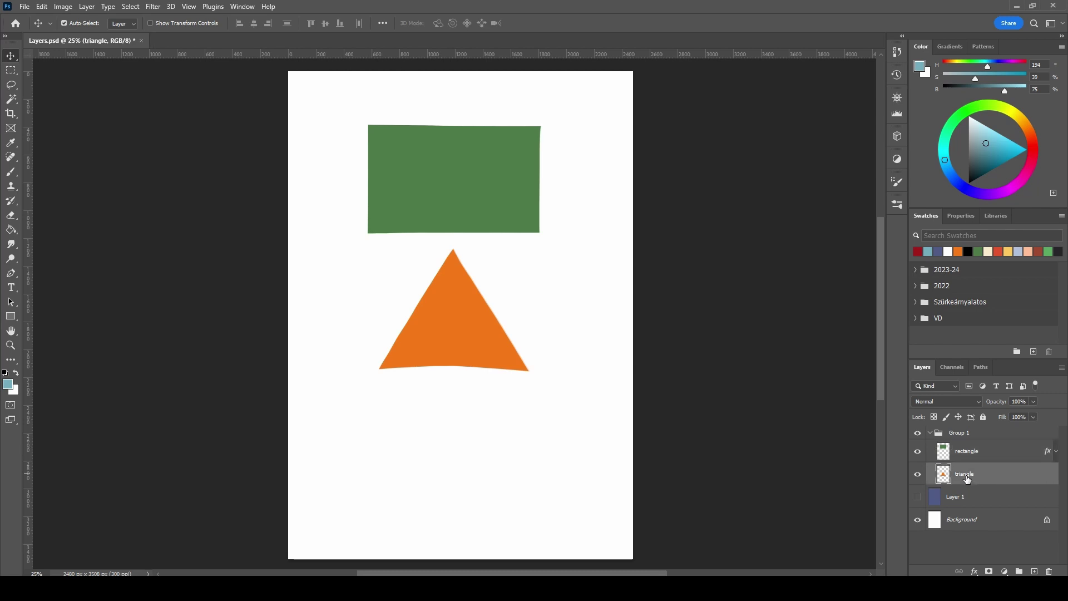
key("b")
key("v")
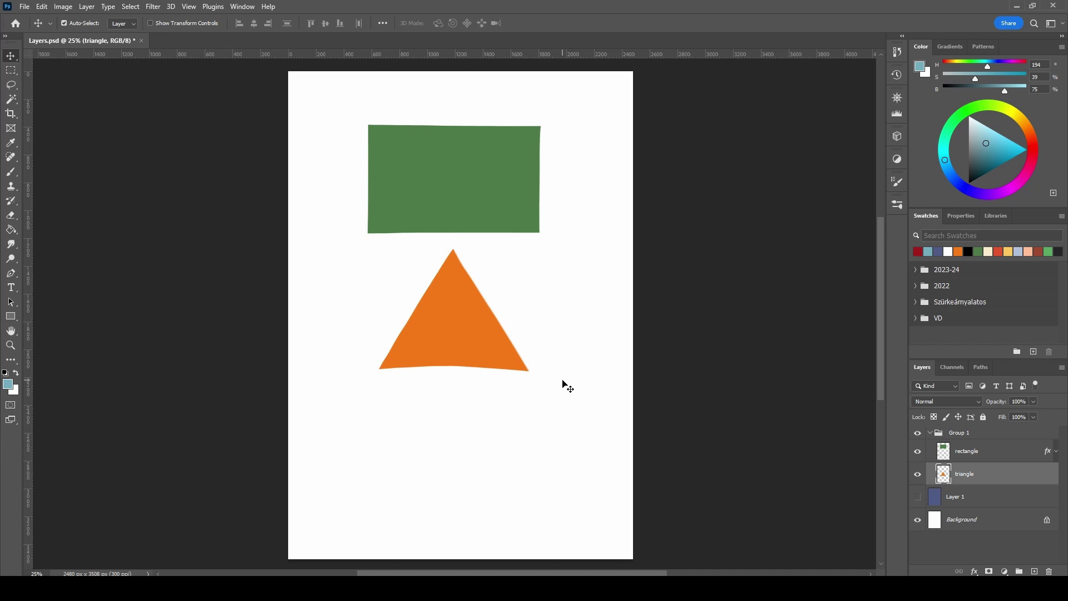
key("7")
key("6")
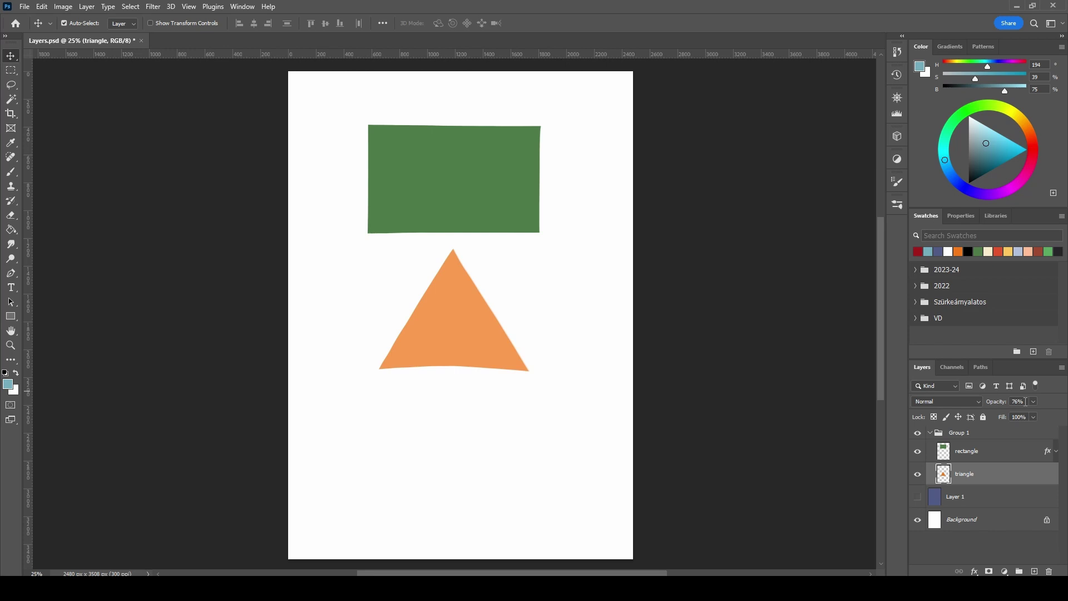
key("0")
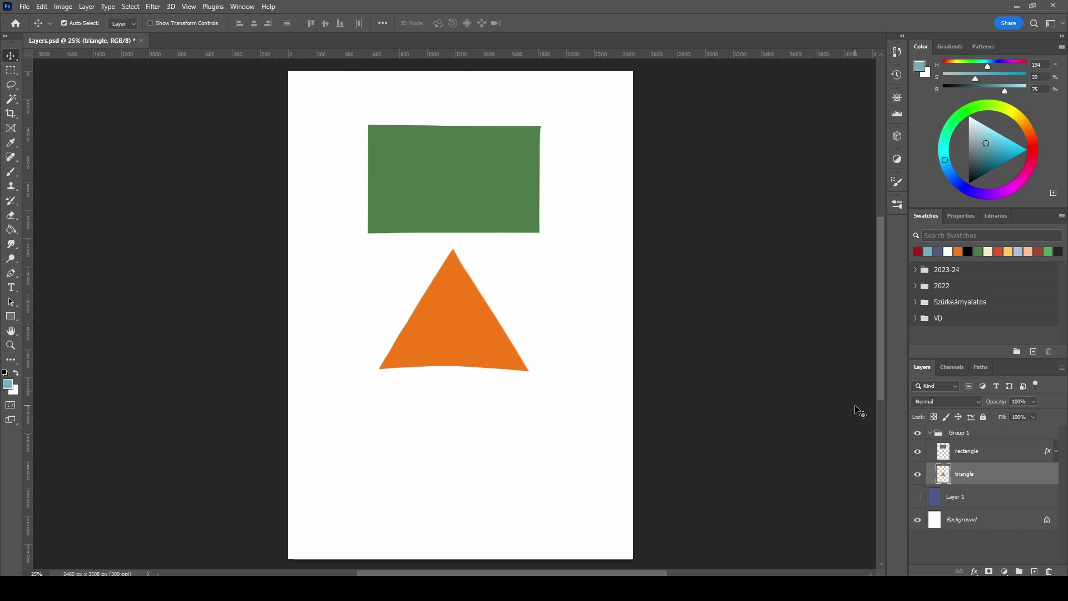
Add a Hue/Saturation adjustment layer at the top of Group 1 and clip it to the rectangle layer
key("alt+bracketright")
key("alt+bracketright")
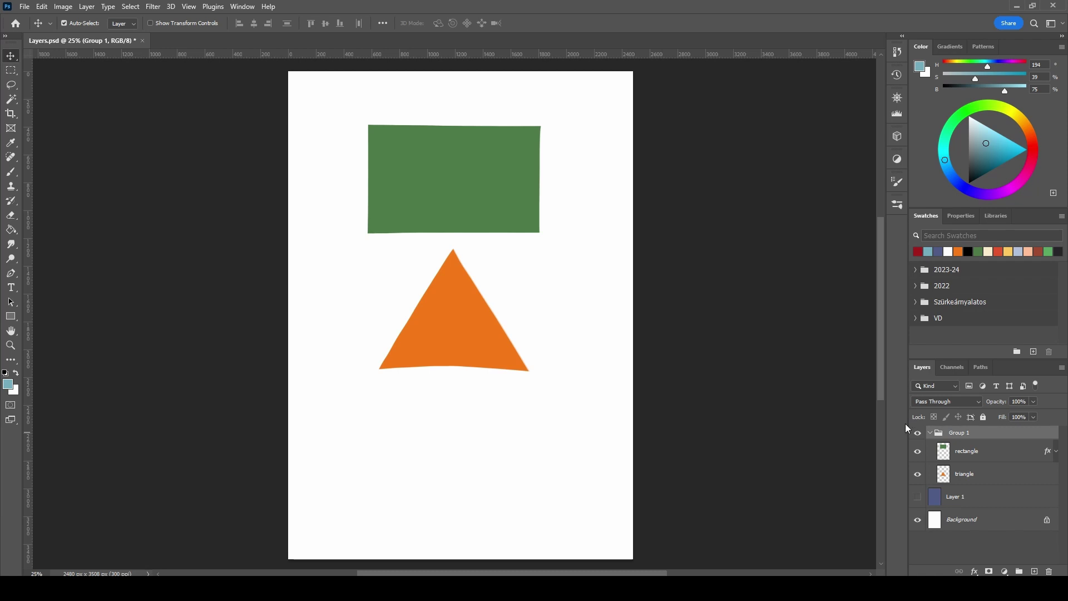
left_click(1005, 572)
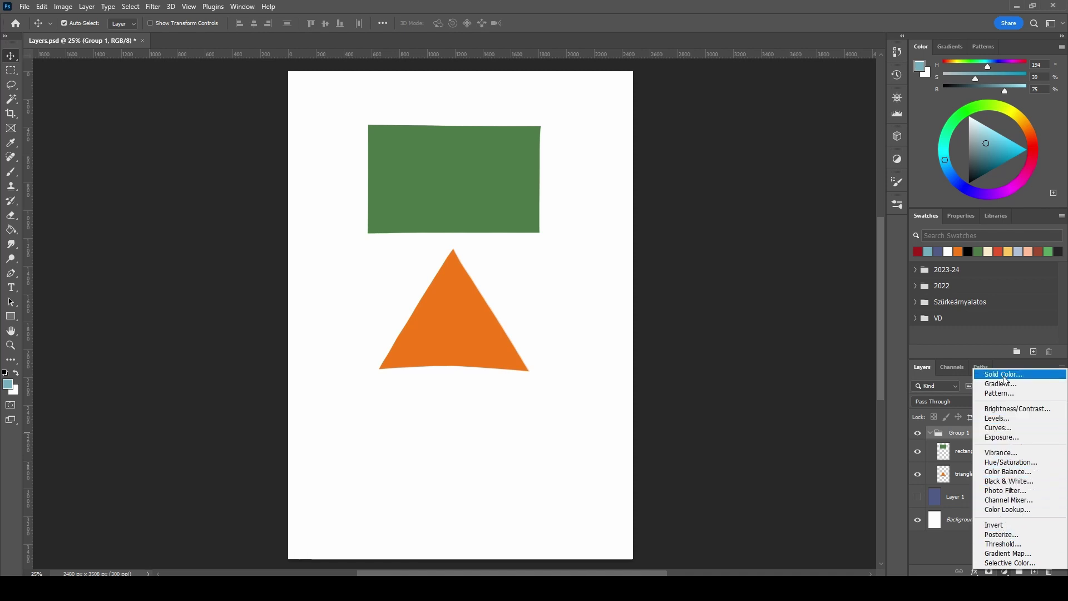
left_click(1012, 462)
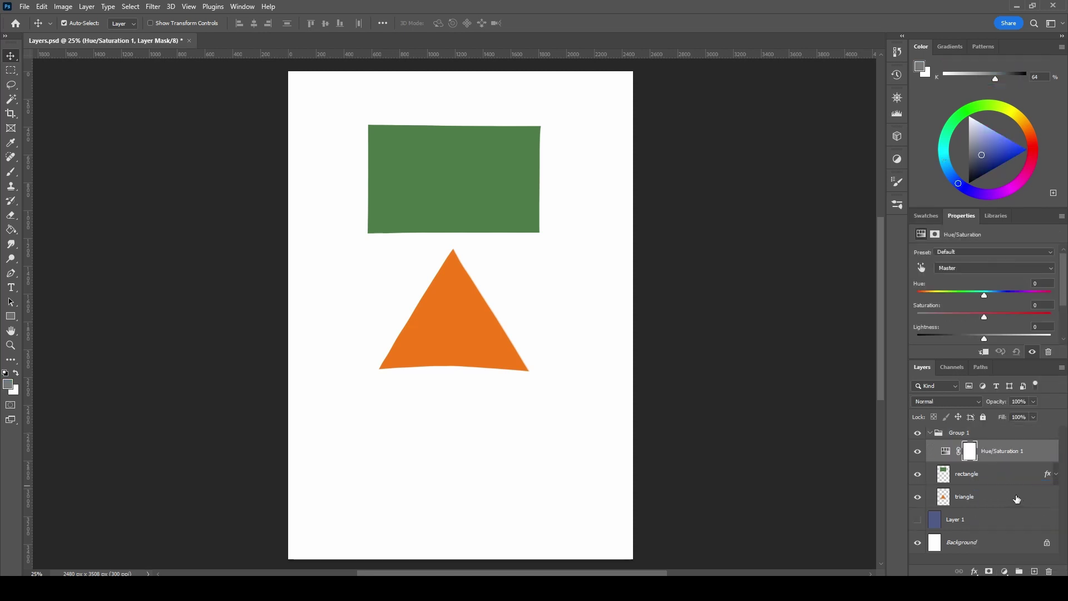
left_click(994, 463, "alt")
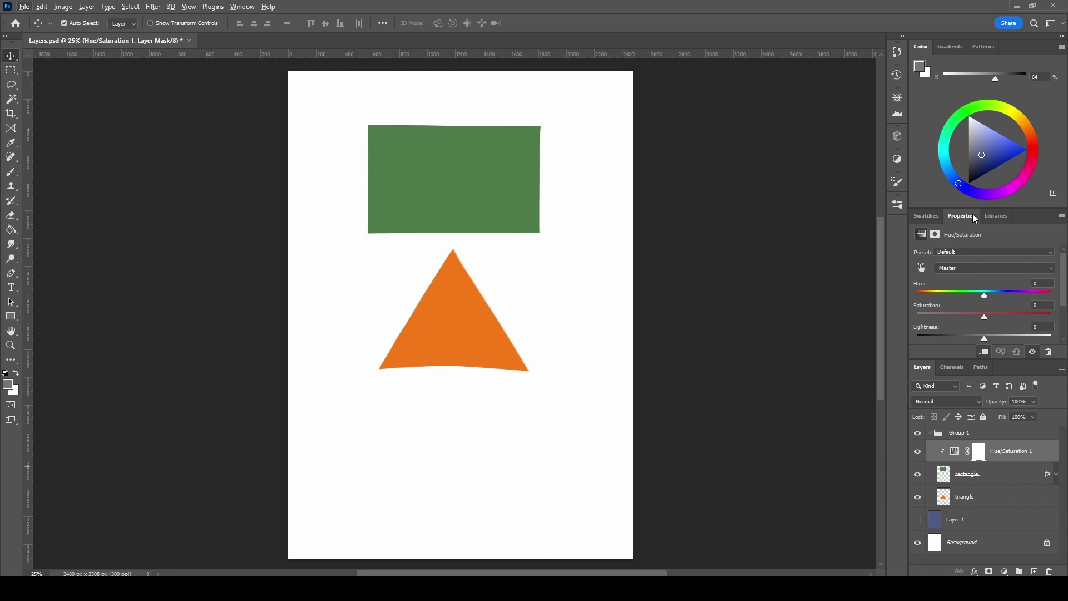
Open the list of single adjustments and enlarge it to examine the available adjustment types
left_click(897, 160)
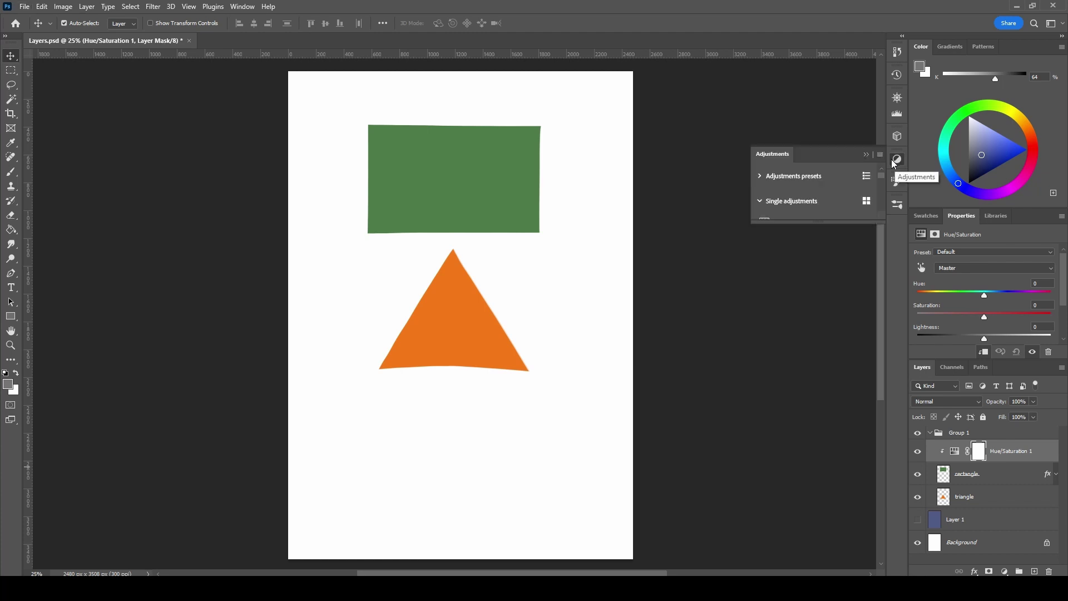
scroll(883, 183, "down", 2)
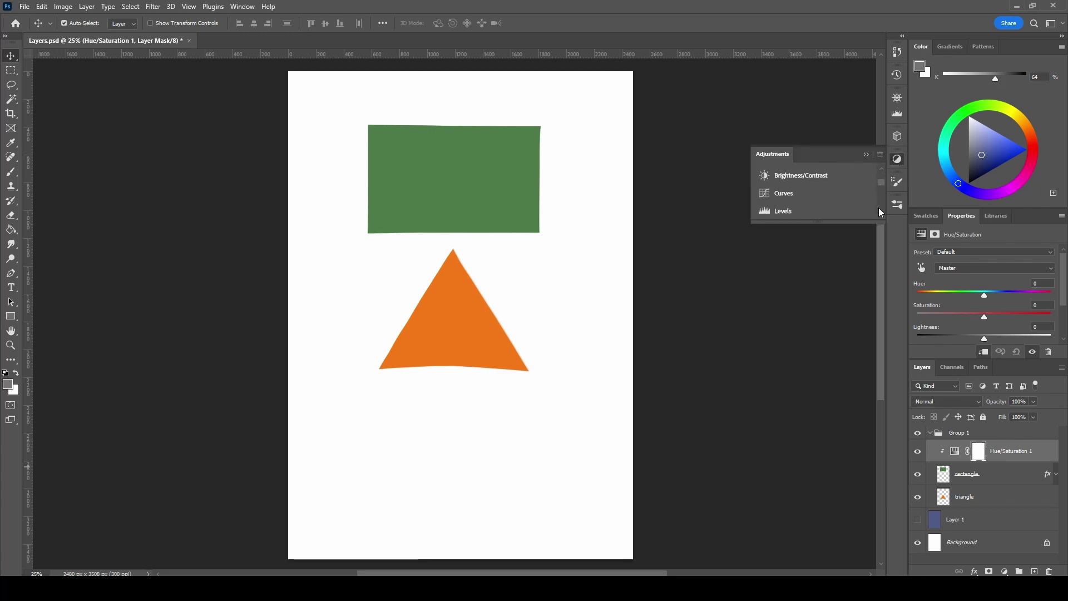
left_click_drag(816, 222, 815, 391)
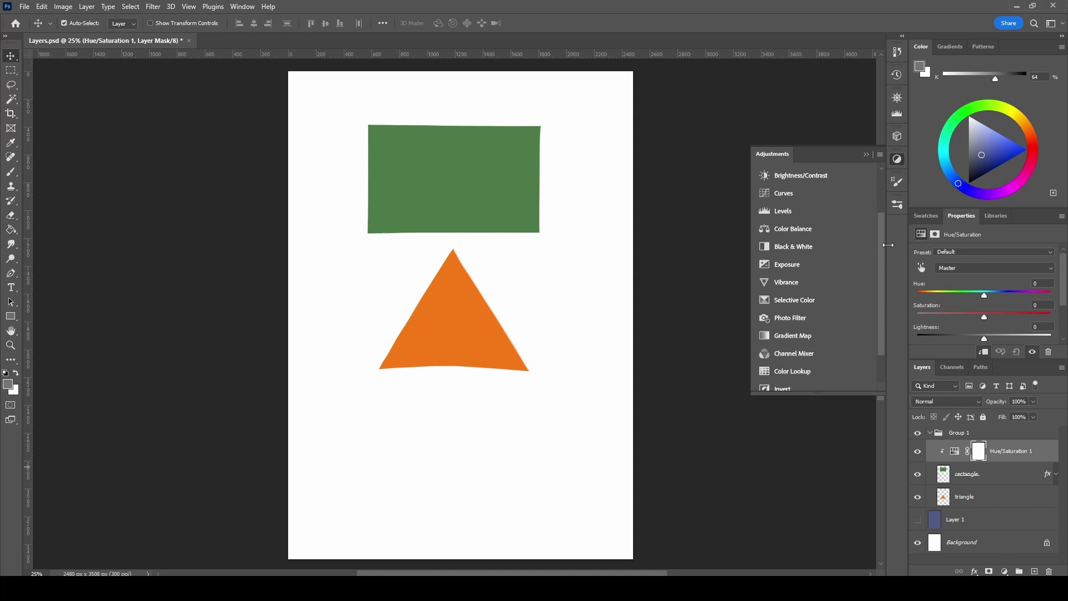
Set the Hue/Saturation adjustment's hue to -133 and saturation to +59, and release its clipping from the rectangle layer
left_click_drag(984, 295, 1023, 292)
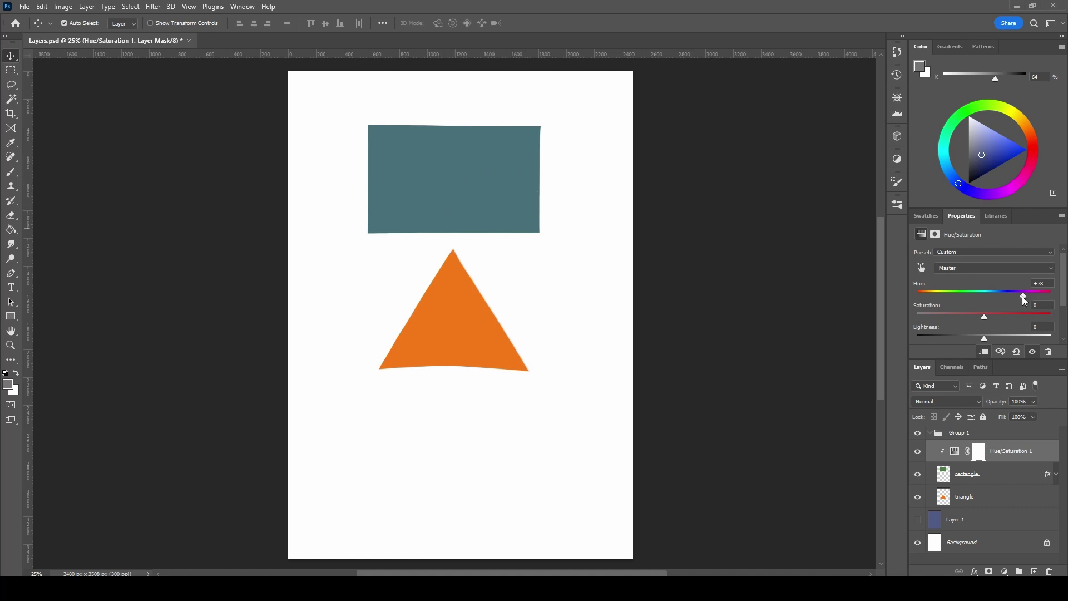
mouse_move(1023, 296)
left_mouse_down()
mouse_move(929, 305)
mouse_move(1041, 300)
mouse_move(938, 313)
mouse_move(1032, 314)
left_mouse_up()
left_click(1016, 455)
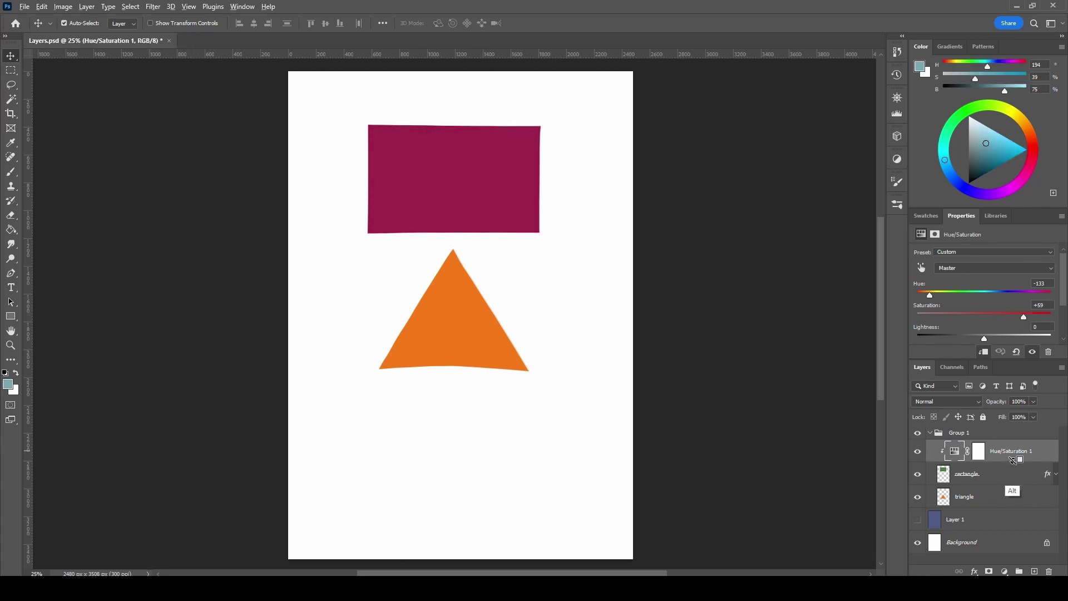
key("ctrl+alt+g")
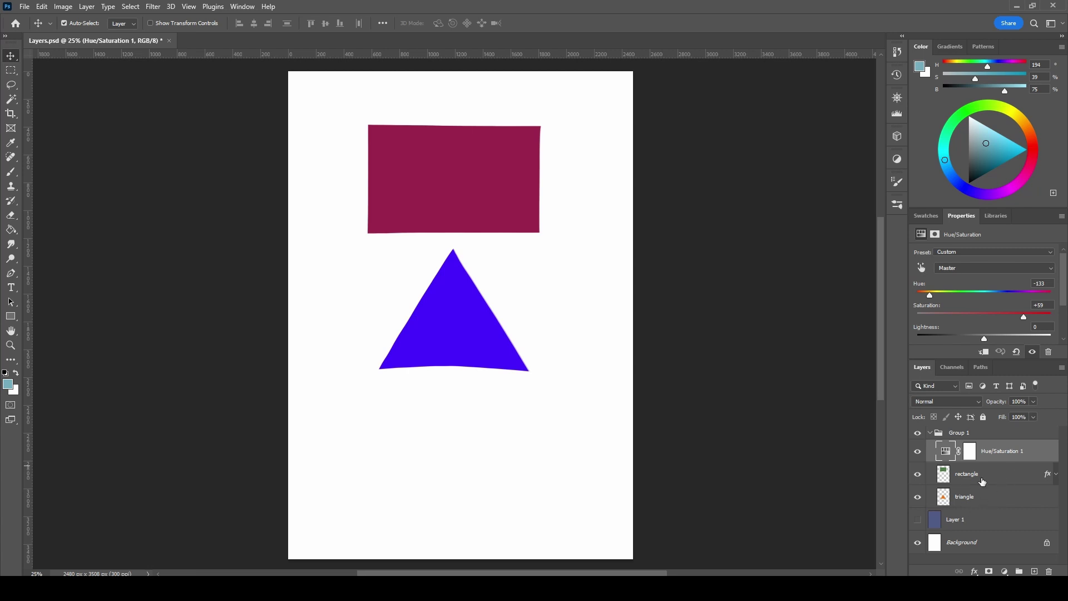
Preview the Hue/Saturation adjustment with Layer 1 shown, hide Layer 1 again and delete the adjustment layer
left_click(919, 520)
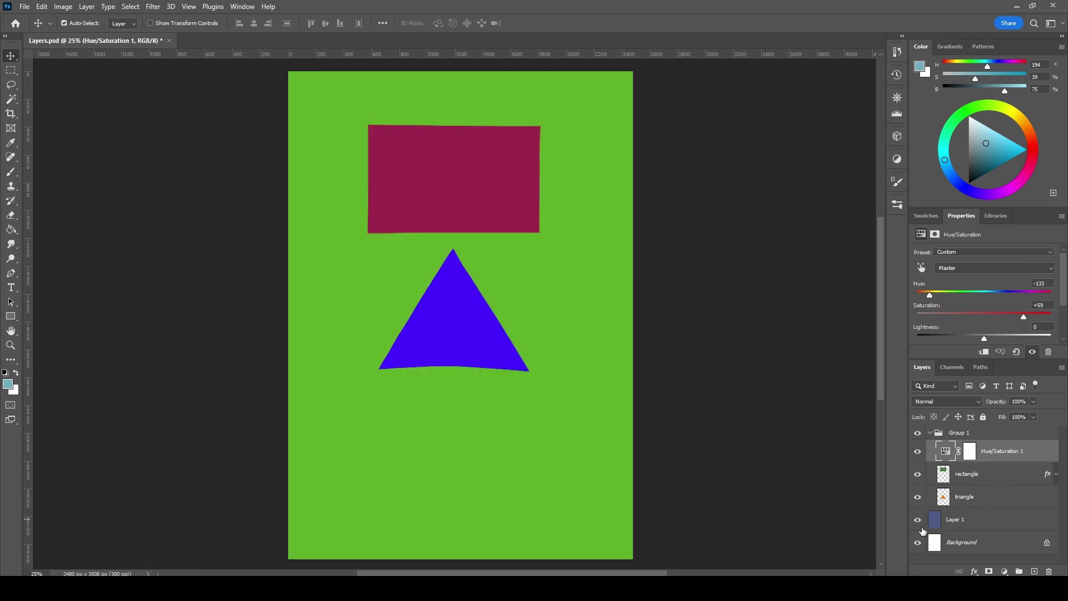
left_click(918, 452)
left_click(916, 452)
left_click(918, 520)
key("Delete")
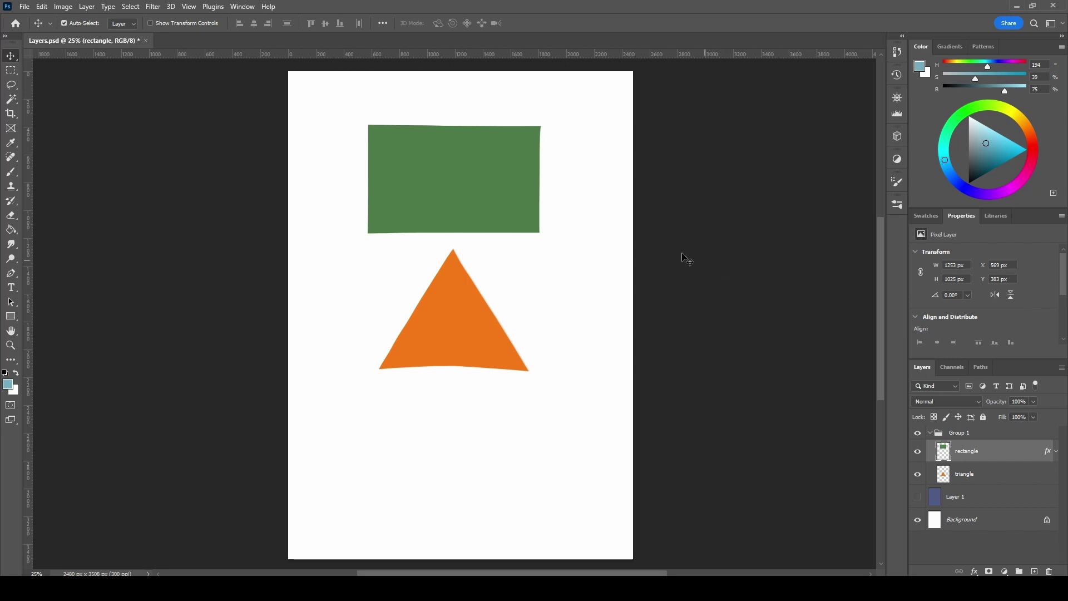
Apply the ZigZag distort filter to the rectangle layer with amount -66, 6 ridges and the Pond Ripples style
left_click(153, 7)
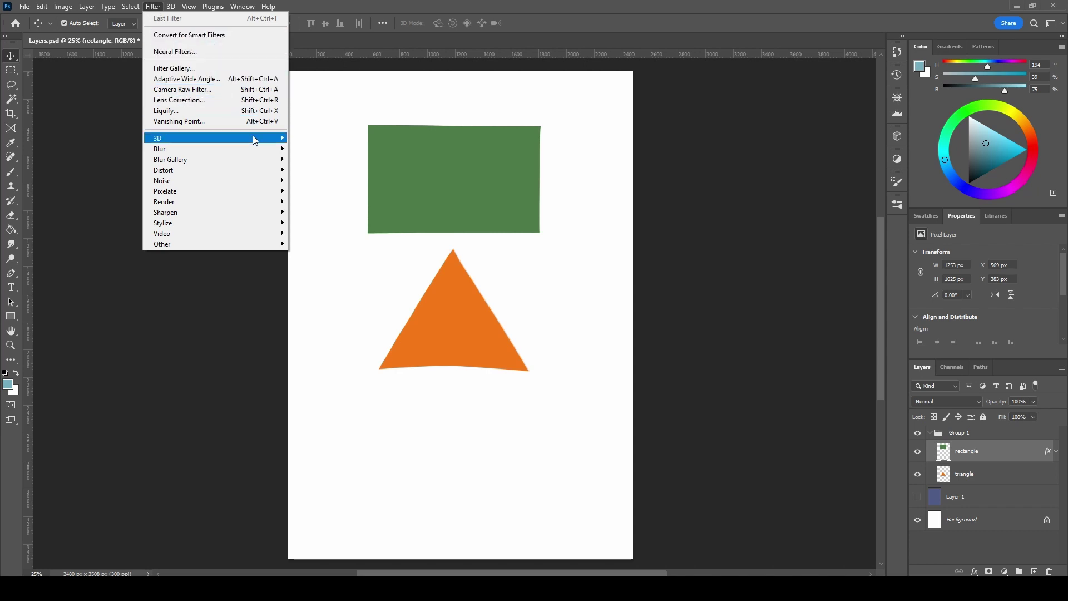
mouse_move(278, 170)
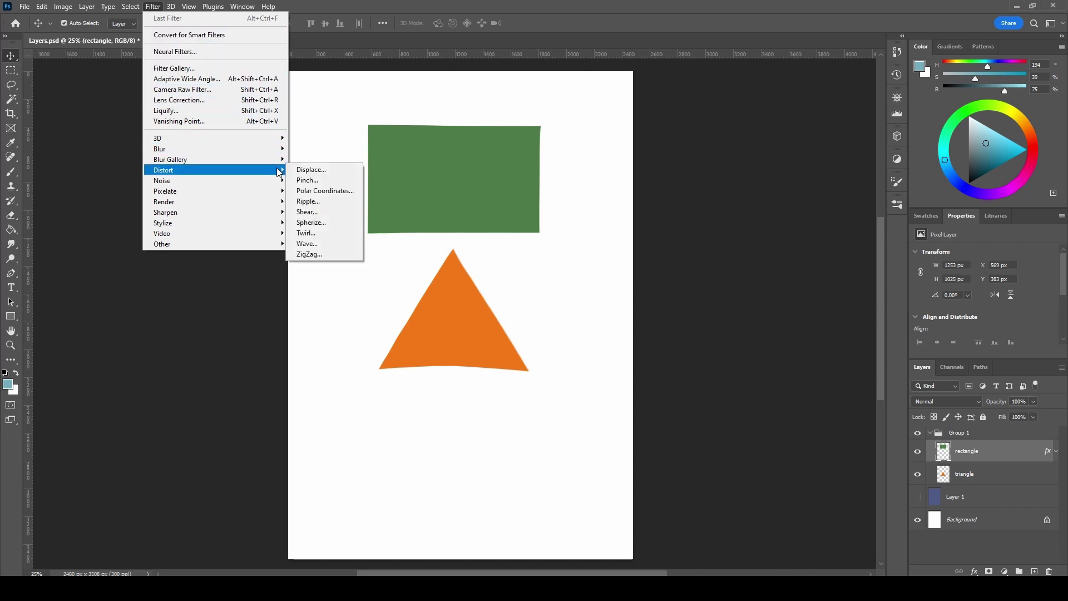
left_click(310, 254)
left_click_drag(750, 315, 679, 319)
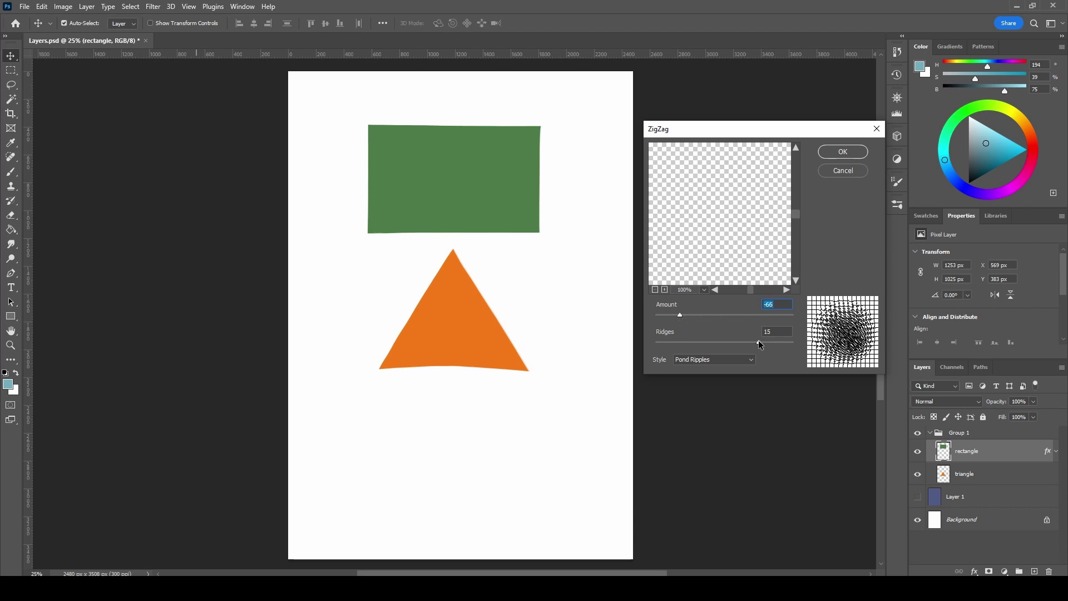
left_click_drag(759, 342, 699, 342)
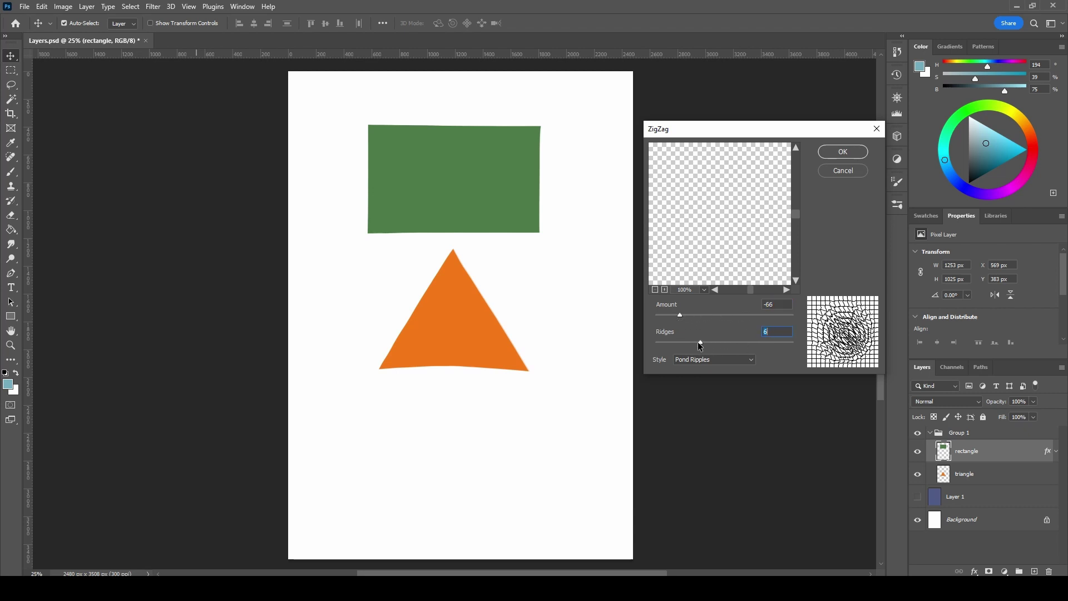
left_click(843, 152)
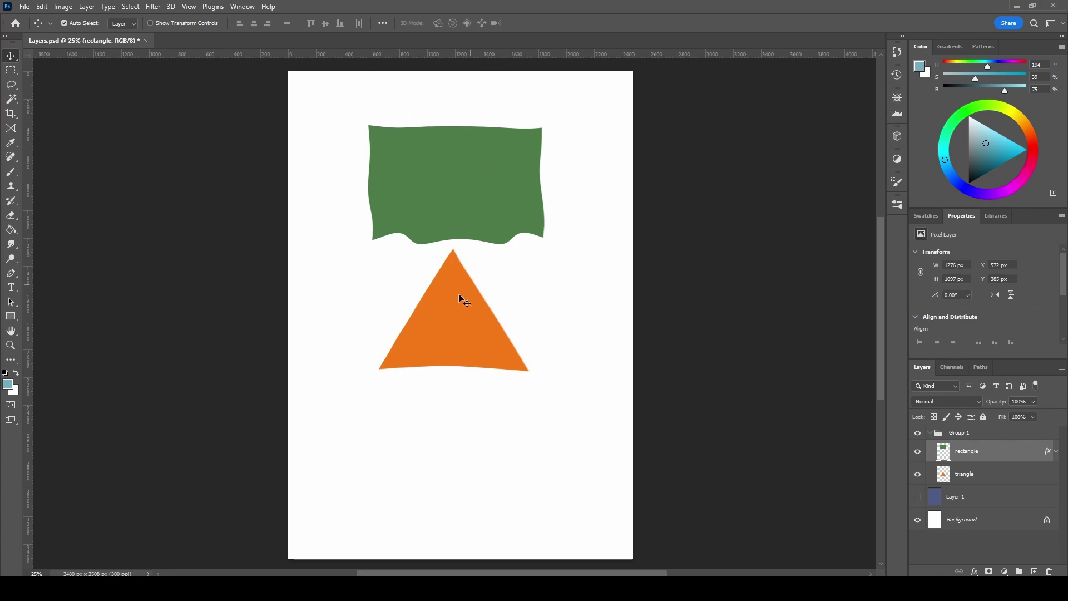
Reapply the last ZigZag filter to the triangle layer
left_click(466, 335)
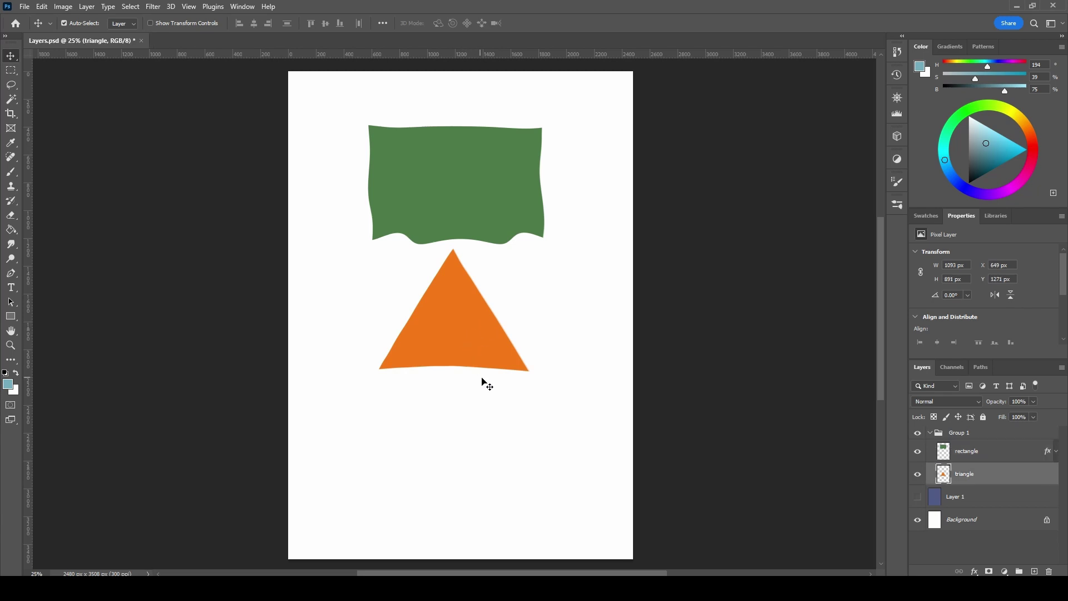
left_click(156, 10)
left_click(156, 11)
left_click(157, 11)
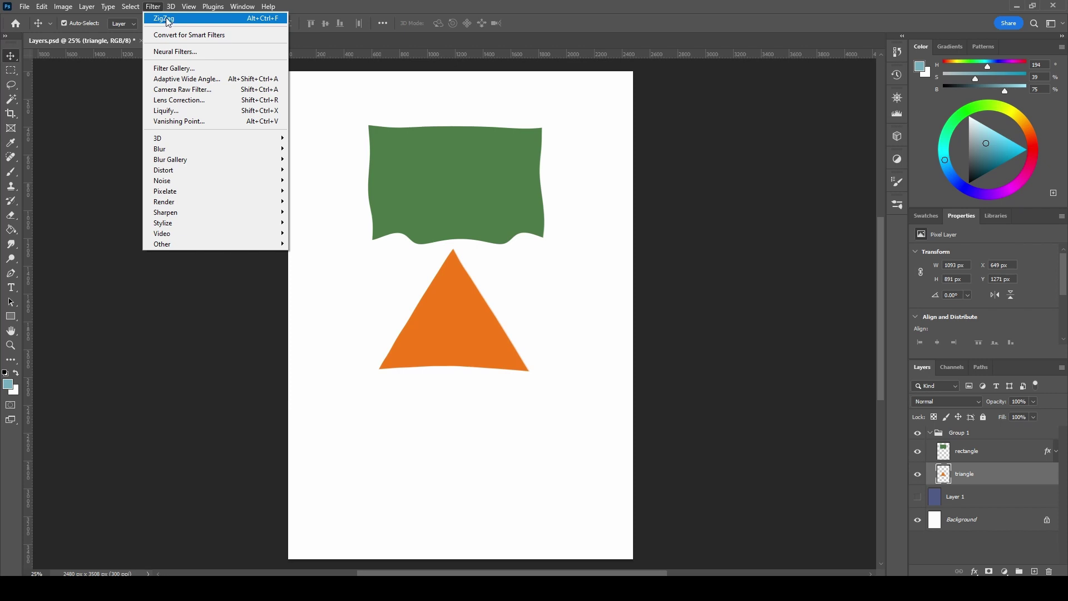
left_click(168, 22)
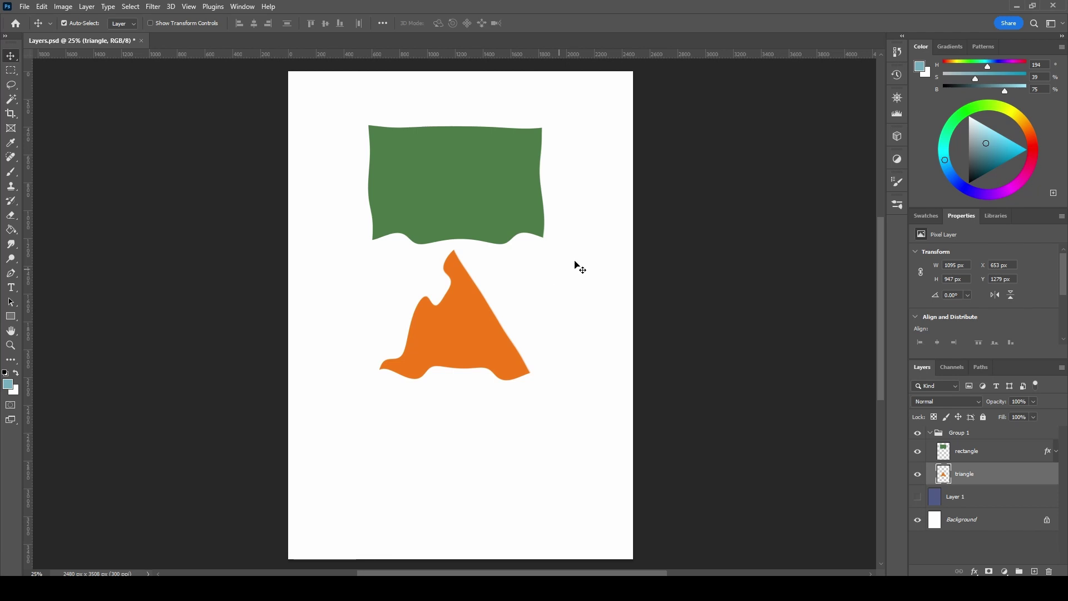
Mark the latest ZigZag history state as the History Brush source, revert to the last Delete Layer state and restore the latest ZigZag state
left_click(899, 54)
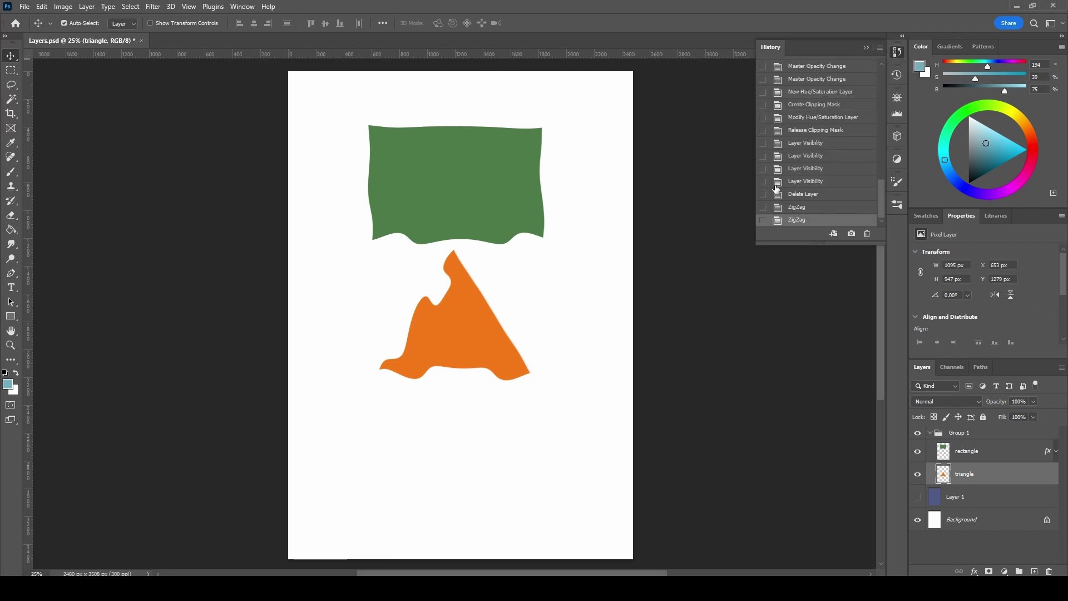
left_click(763, 221)
left_click(803, 196)
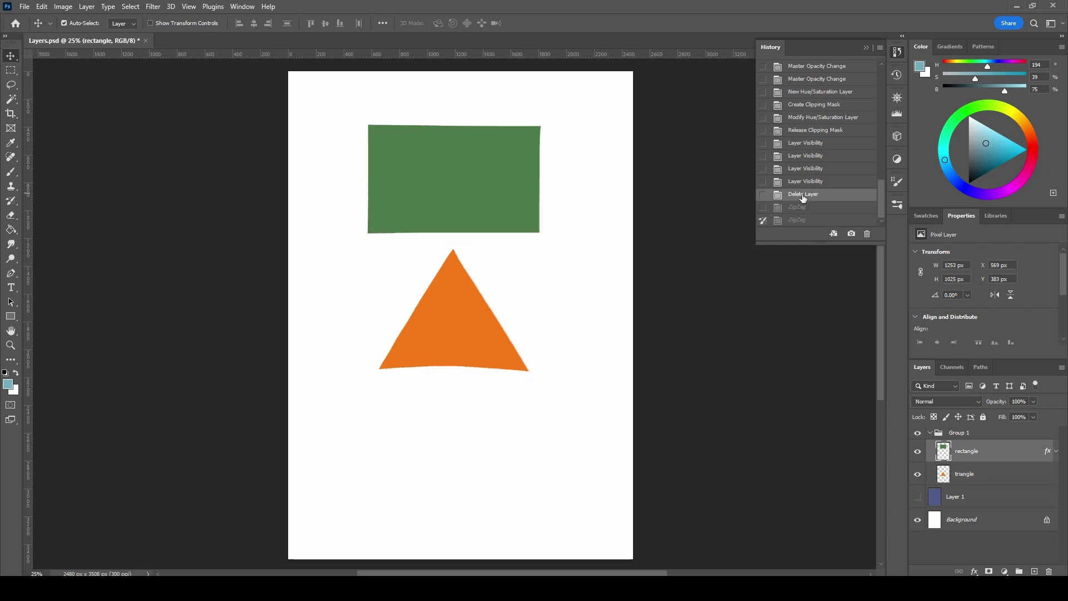
left_click(800, 220)
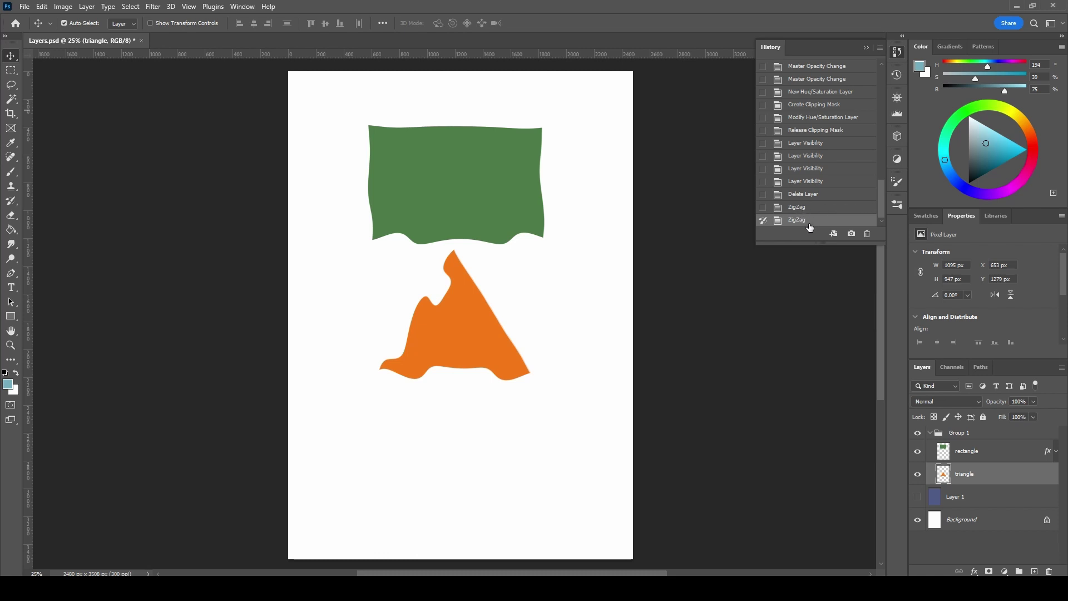
Revert to the earlier Paint Bucket, Delete Layer and New Layer history states and return to the latest ZigZag state
left_click_drag(880, 205, 880, 131)
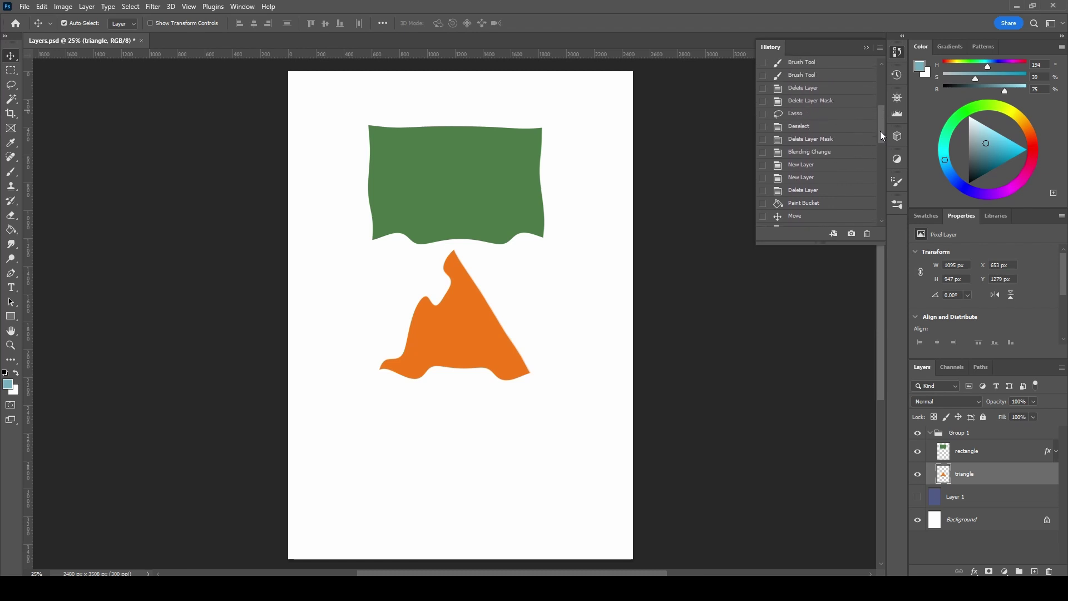
left_click(808, 202)
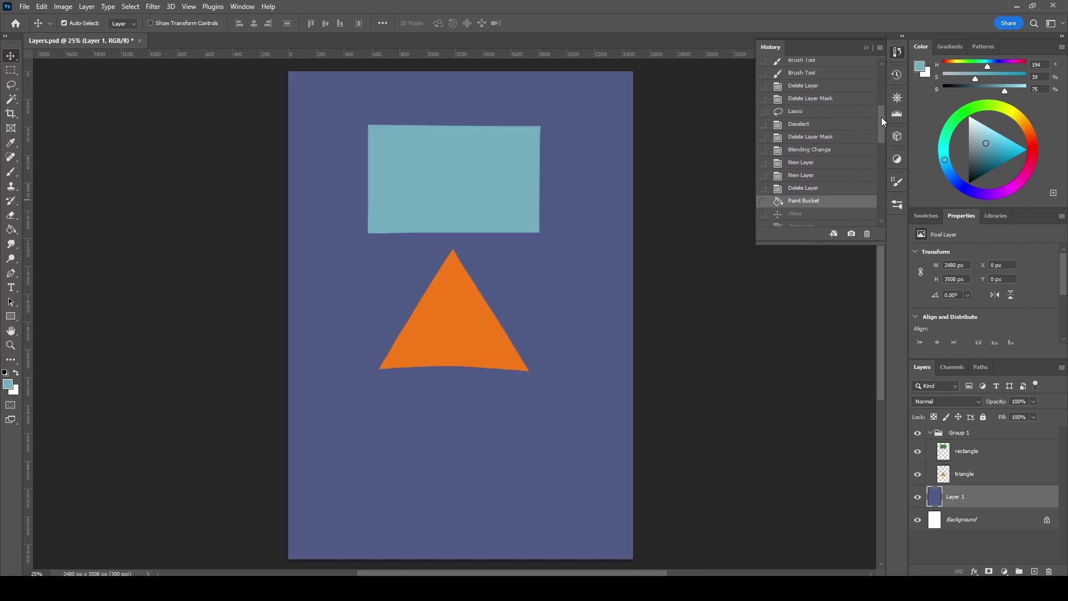
left_click(820, 189)
left_click(822, 175)
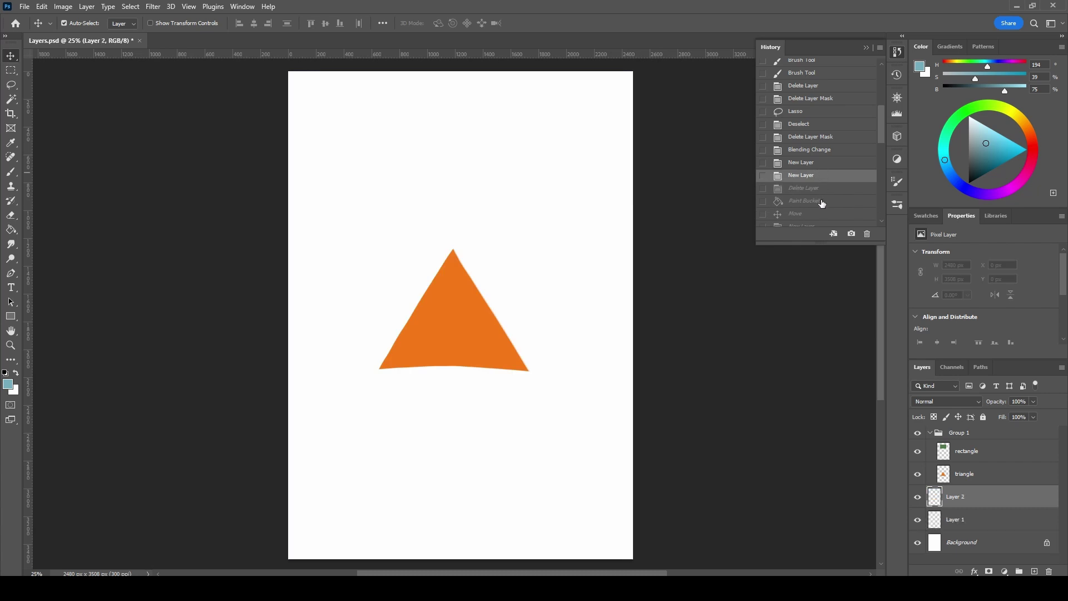
left_click_drag(879, 135, 880, 205)
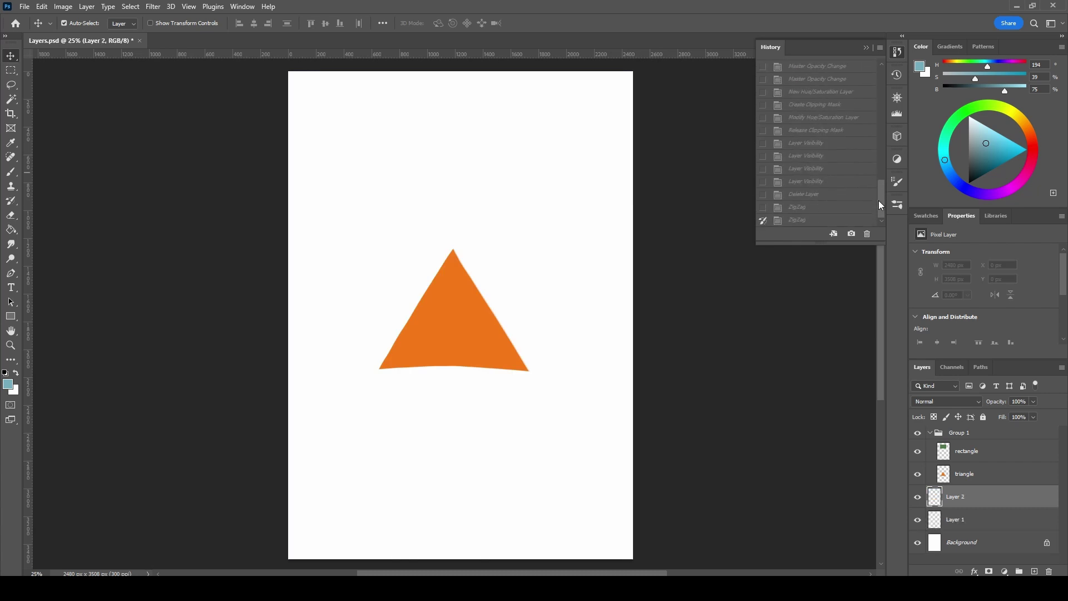
left_click(801, 220)
left_click(692, 392)
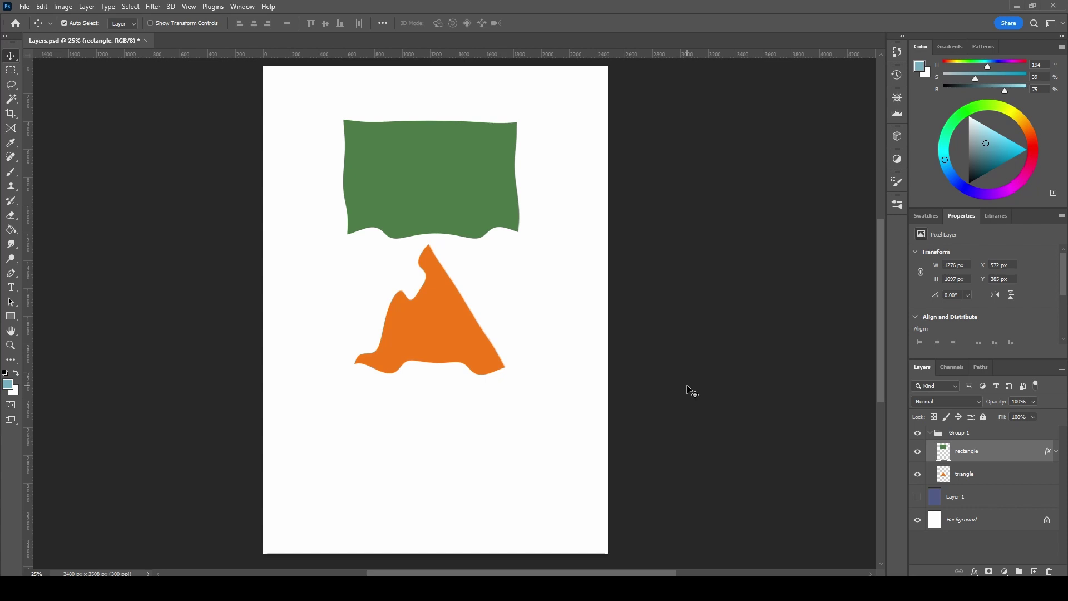
Paint three diagonal light-blue brush strokes across the triangle's right slope on the rectangle layer, with the Navigator preview open
key("ctrl+plus")
key("ctrl+plus")
key("ctrl+plus")
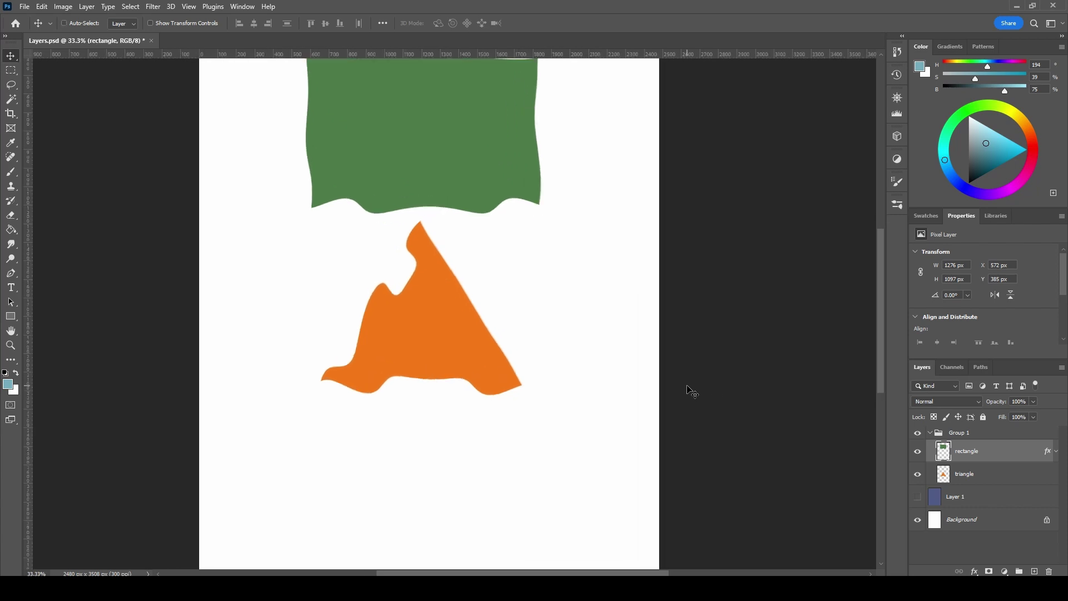
key("ctrl+plus")
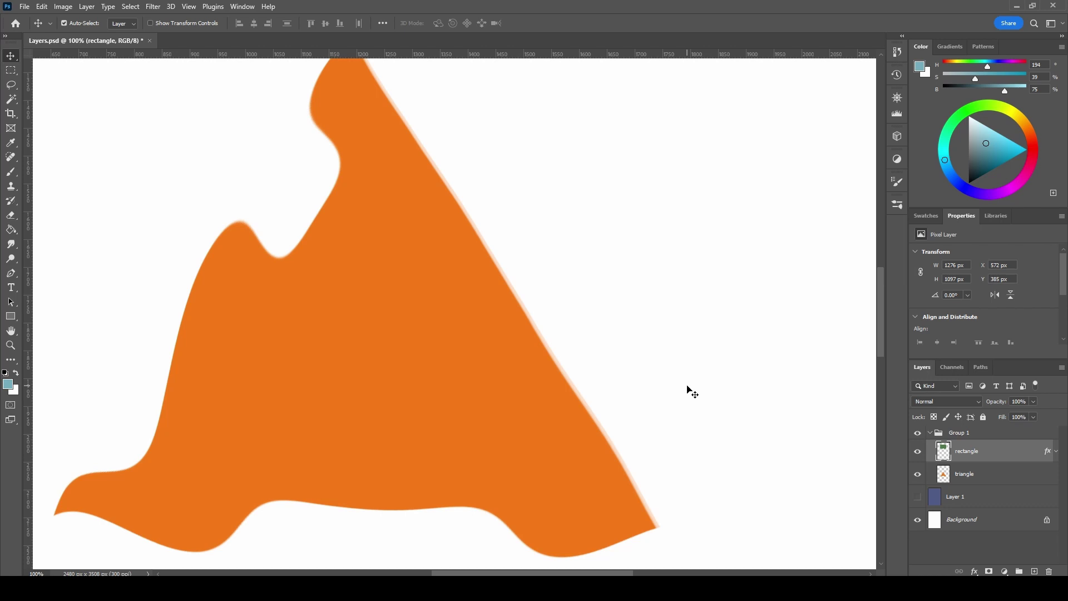
key("b")
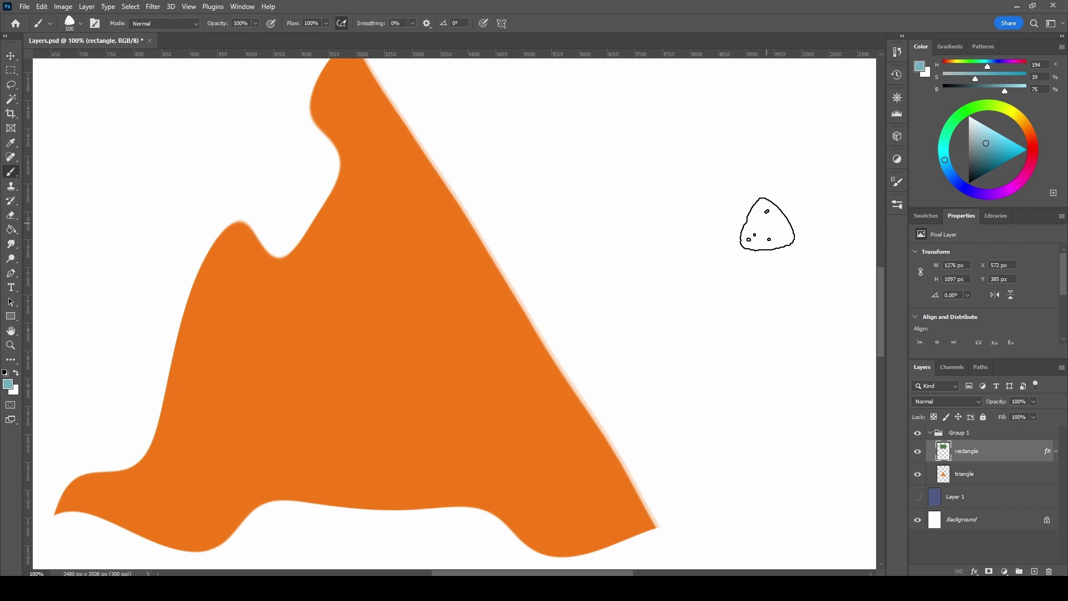
left_click(898, 98)
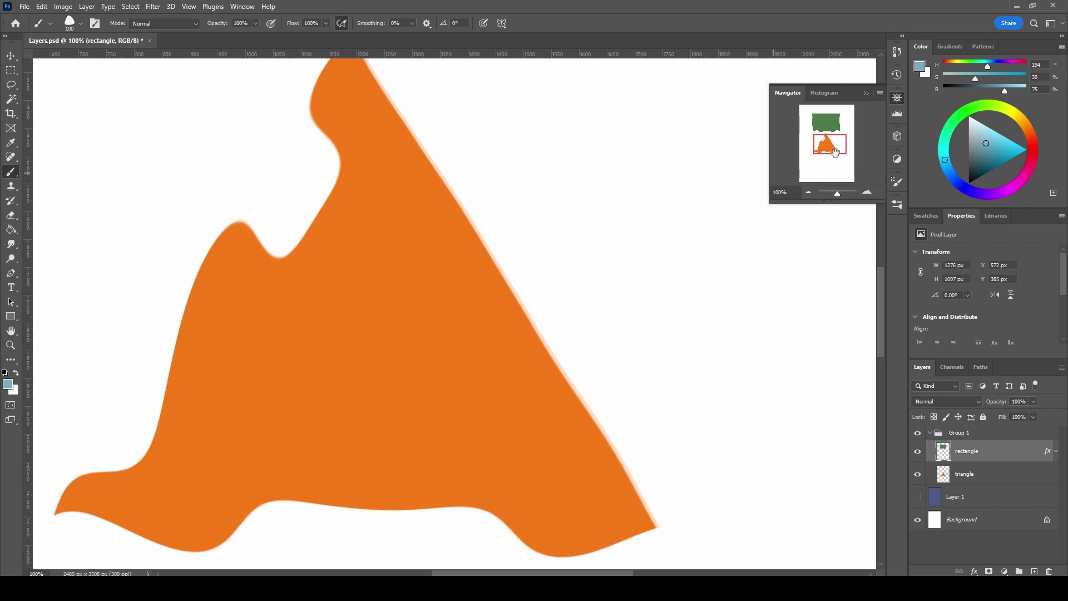
left_click_drag(437, 239, 666, 110)
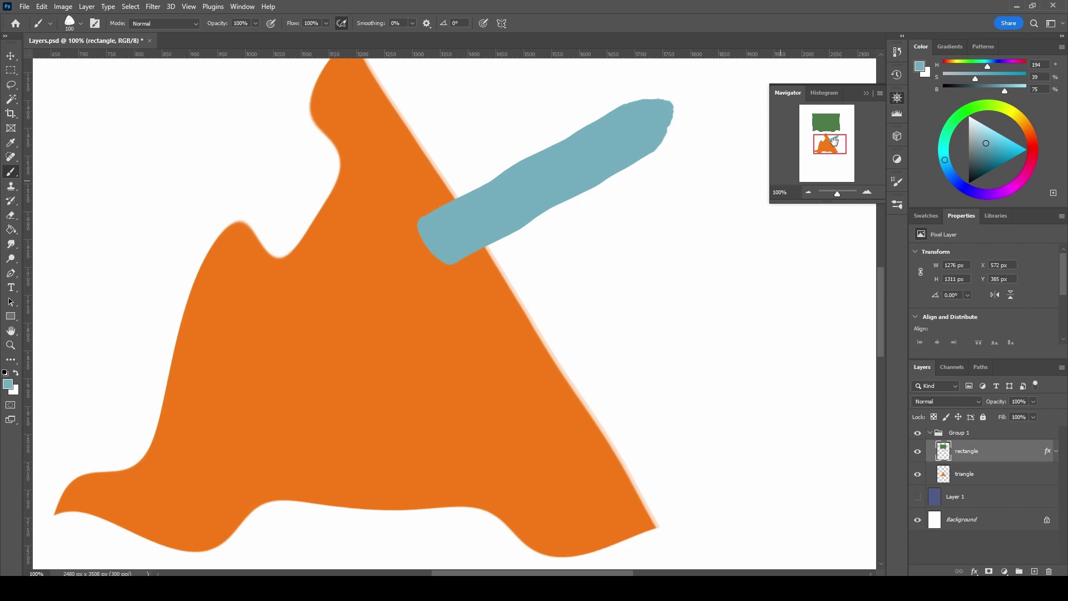
left_click_drag(440, 361, 734, 248)
left_click_drag(540, 445, 835, 330)
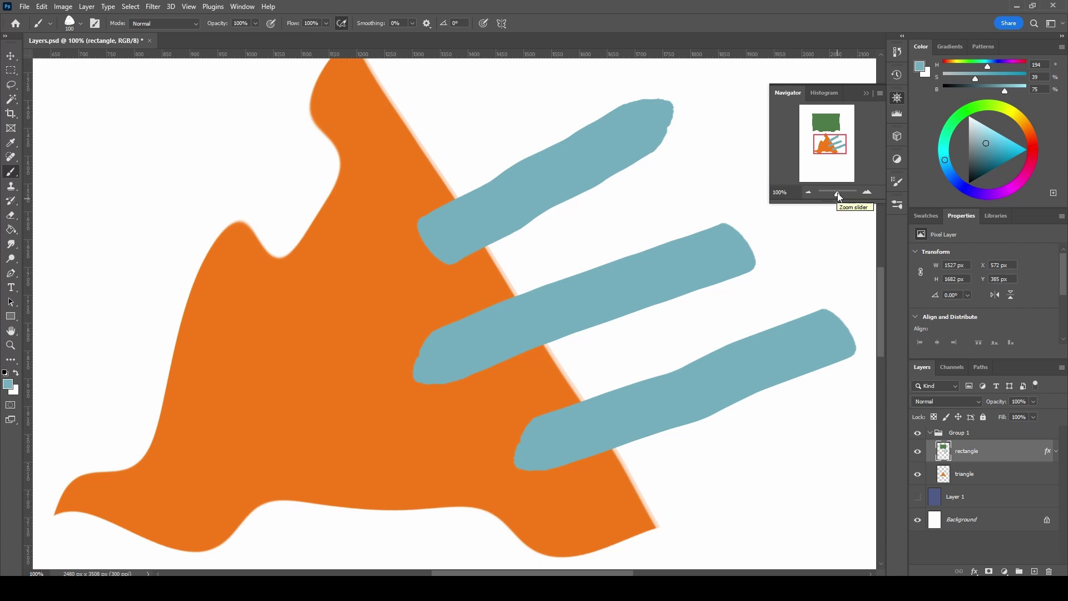
left_click_drag(838, 193, 833, 195)
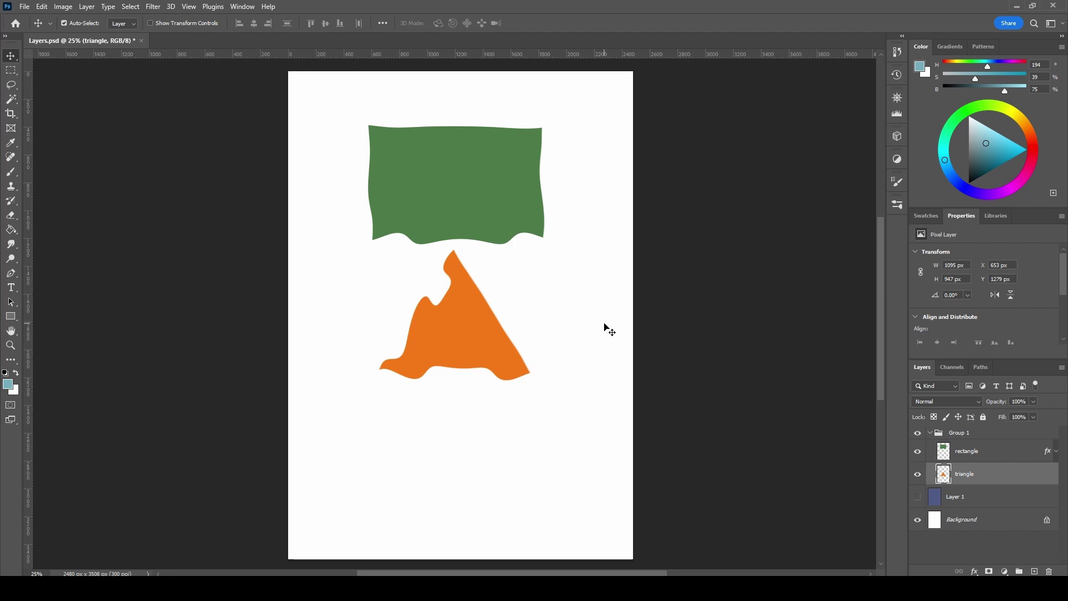
Resize the whole image to a width of 1546 pixels with proportions linked
left_click(343, 205)
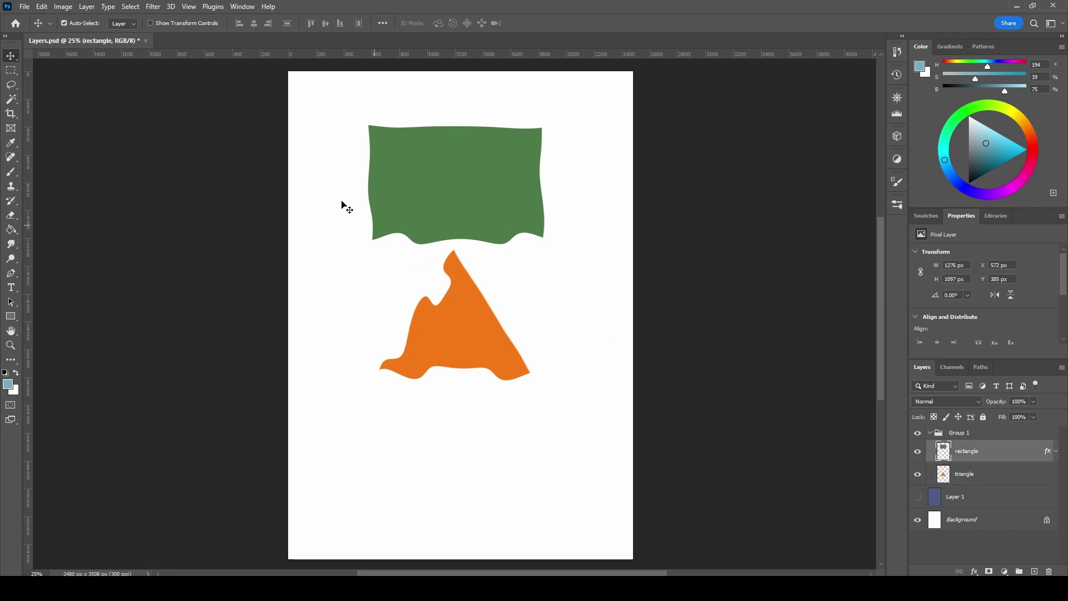
left_click(64, 7)
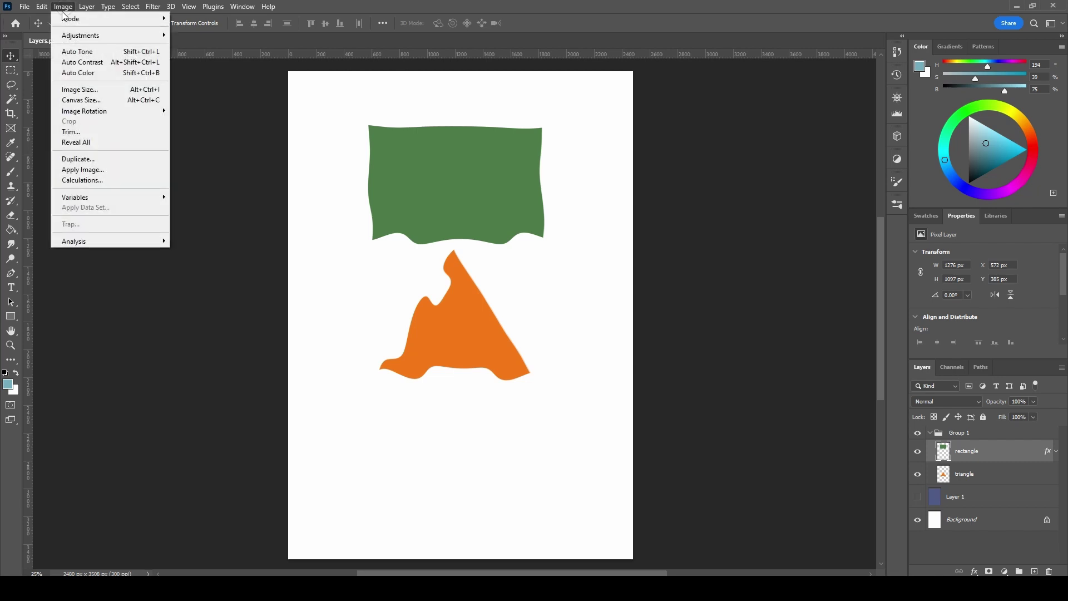
left_click(117, 95)
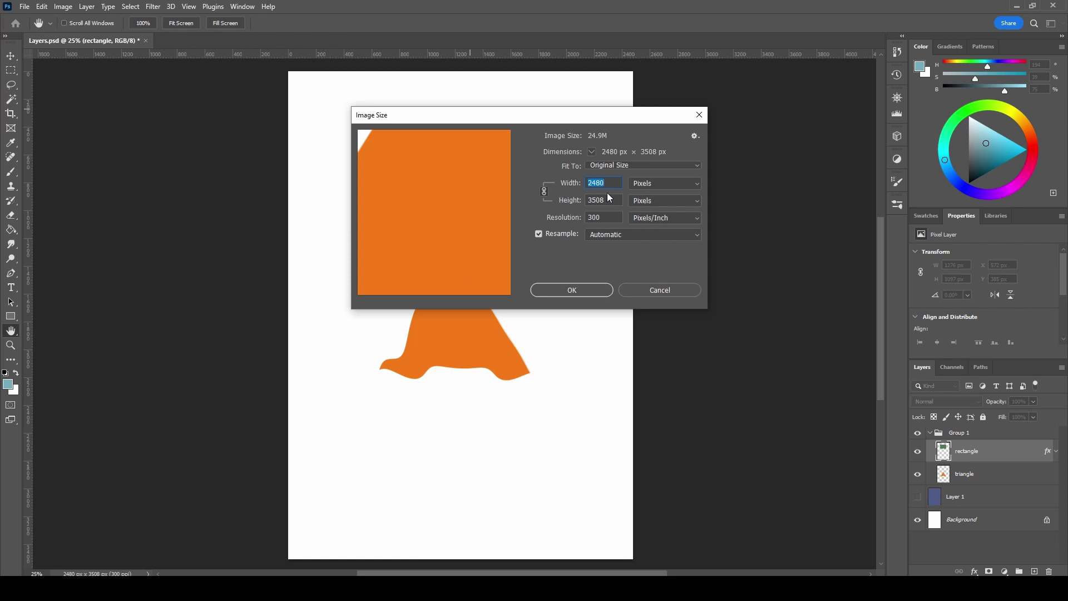
type("1546")
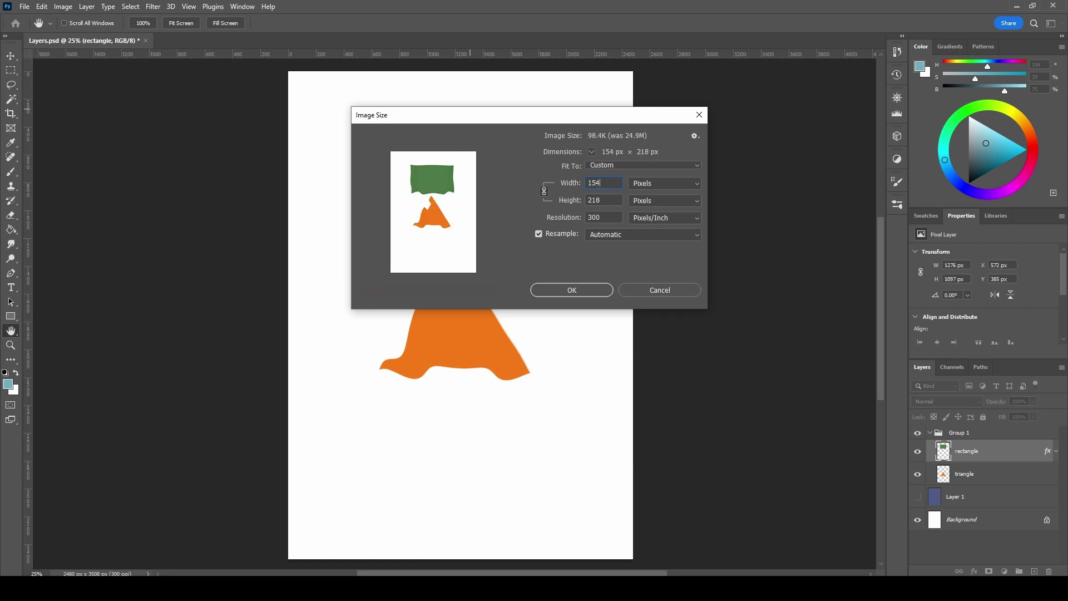
left_click(572, 291)
key("v")
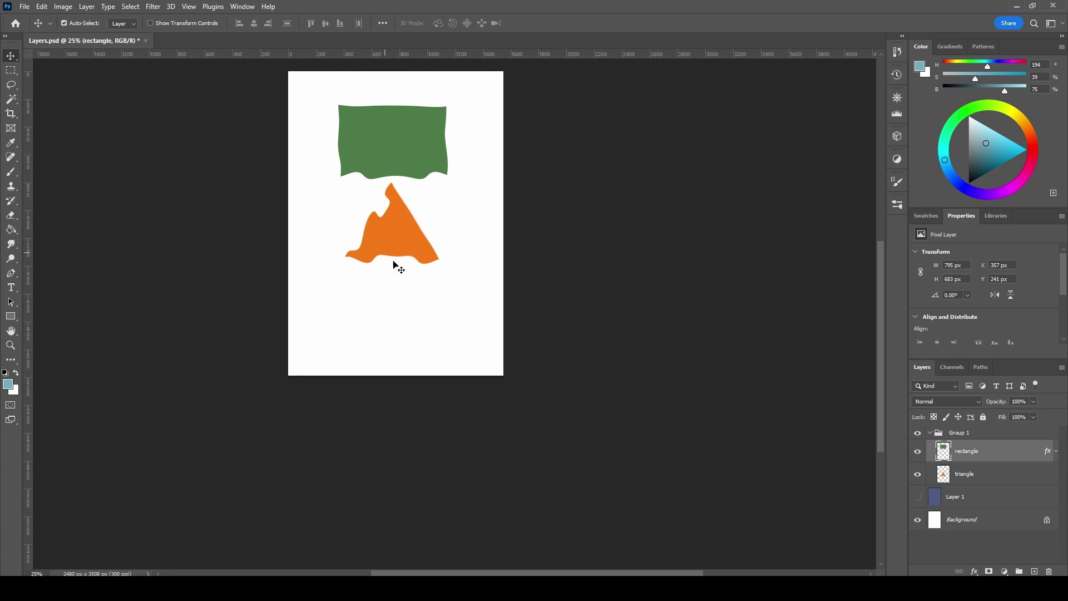
Reduce the canvas width to 1564 pixels, accepting the clipping, and undo the canvas resize
left_click(62, 6)
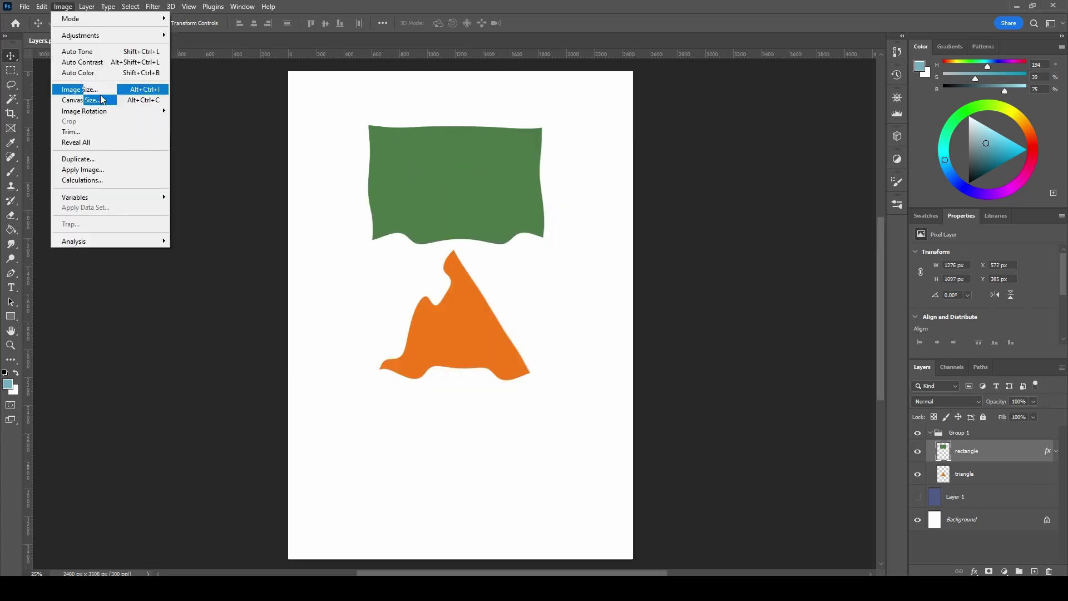
left_click(102, 100)
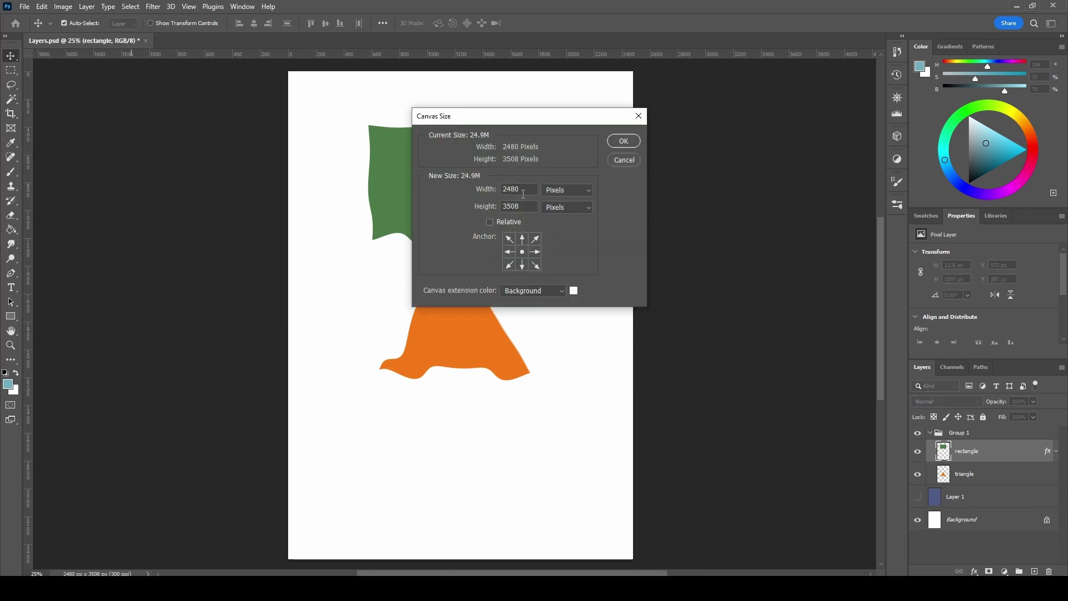
type("1564")
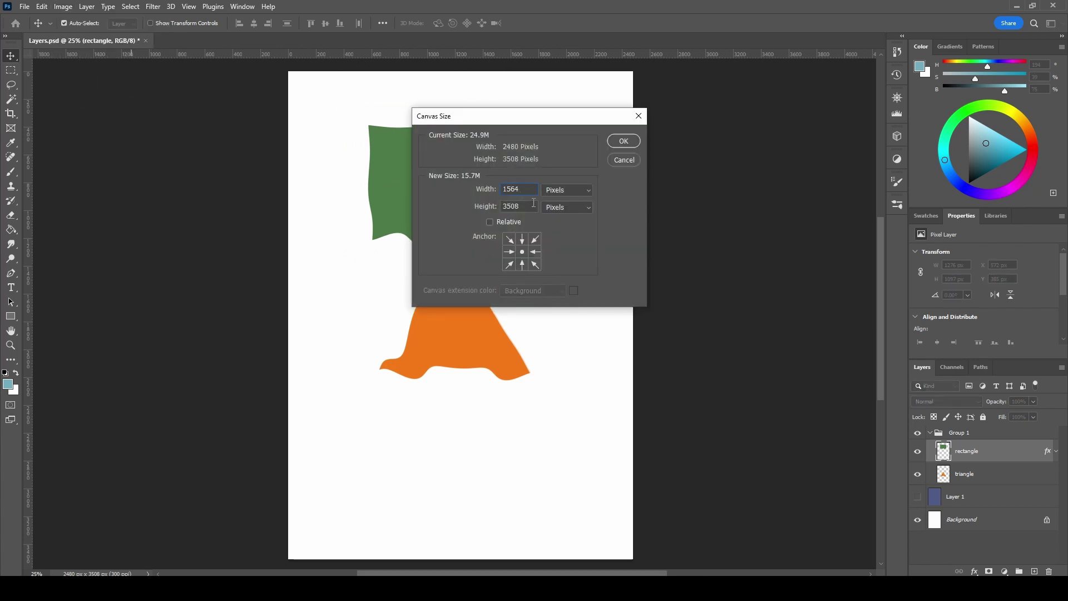
left_click(621, 142)
left_click(504, 225)
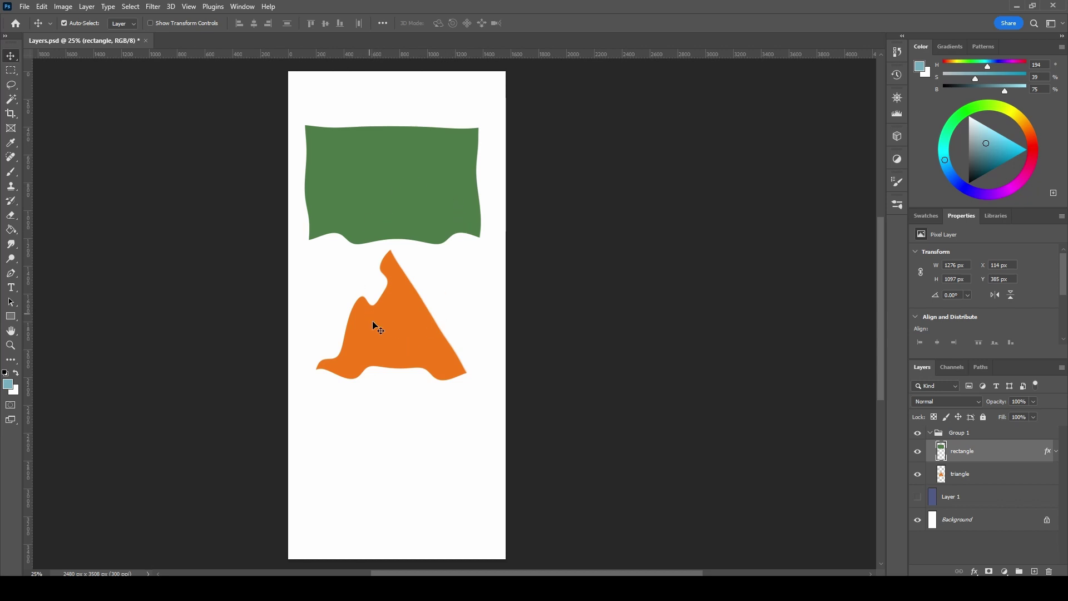
key("ctrl+z")
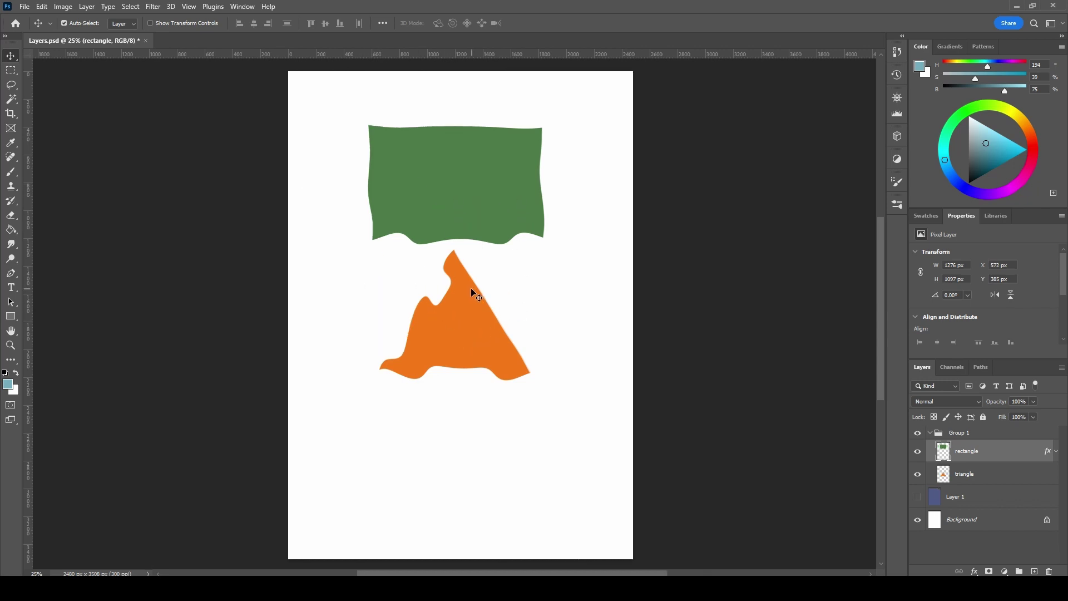
Extend the canvas with the Crop tool on its right and bottom sides to about 4000 px wide and 4340 px high
left_click(13, 117)
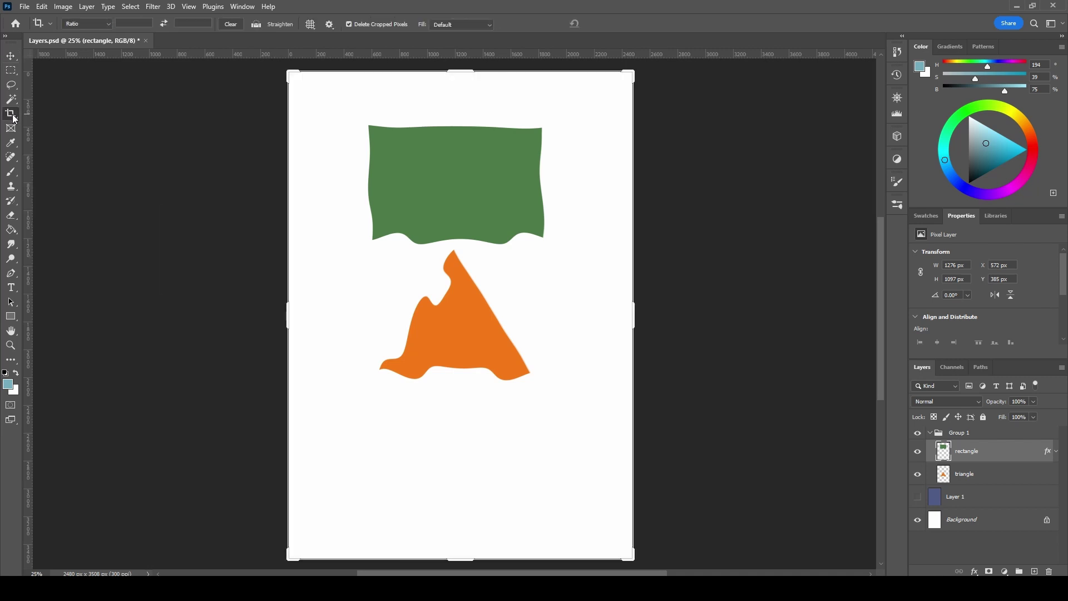
left_click_drag(634, 315, 740, 315)
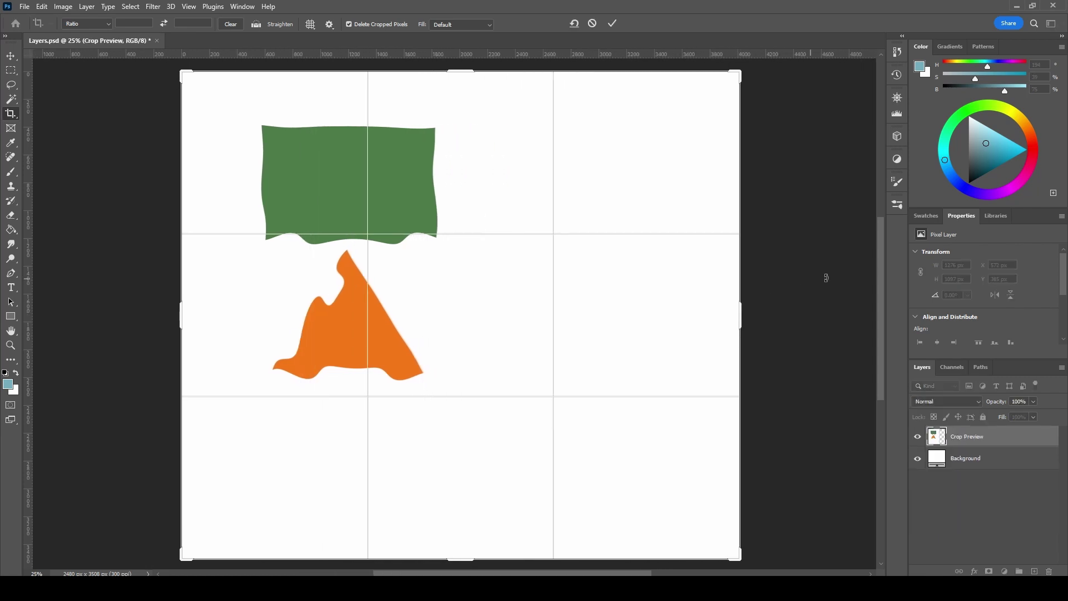
left_click_drag(881, 288, 882, 317)
left_click_drag(461, 468, 461, 530)
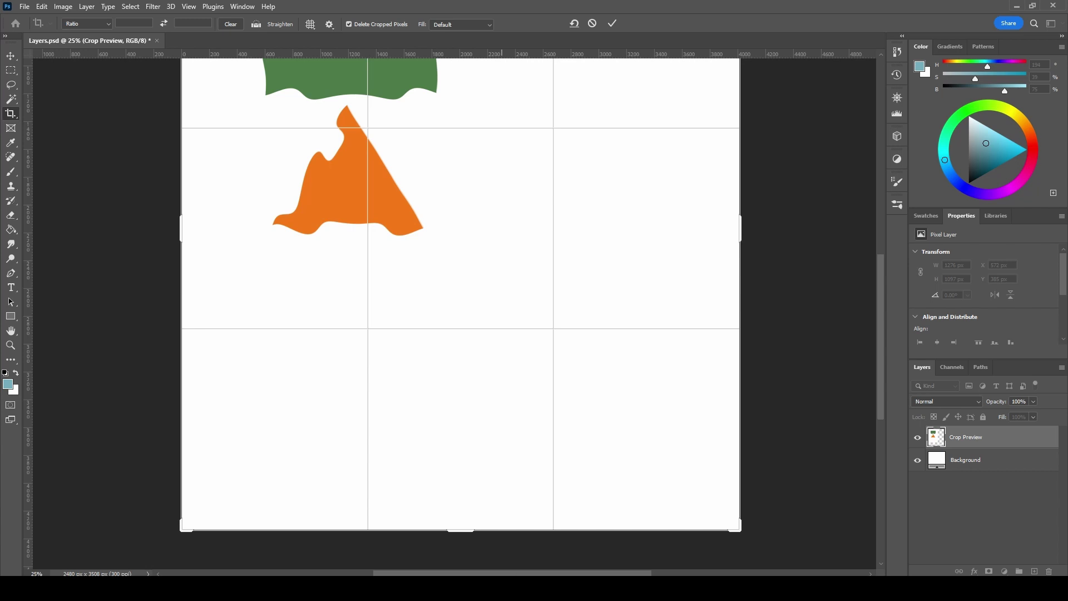
left_click_drag(881, 337, 880, 289)
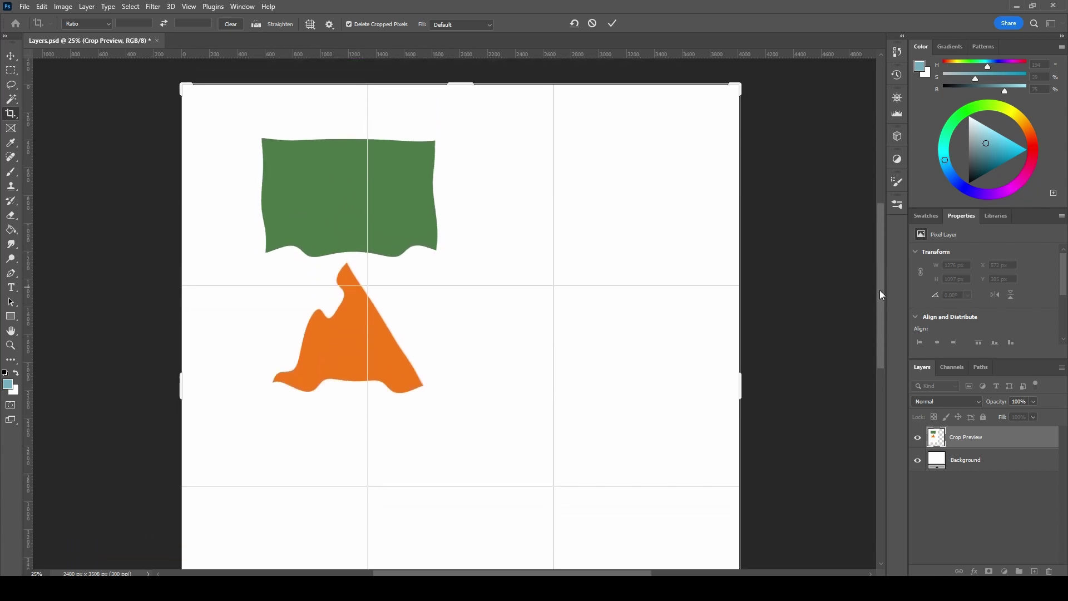
left_click(615, 26)
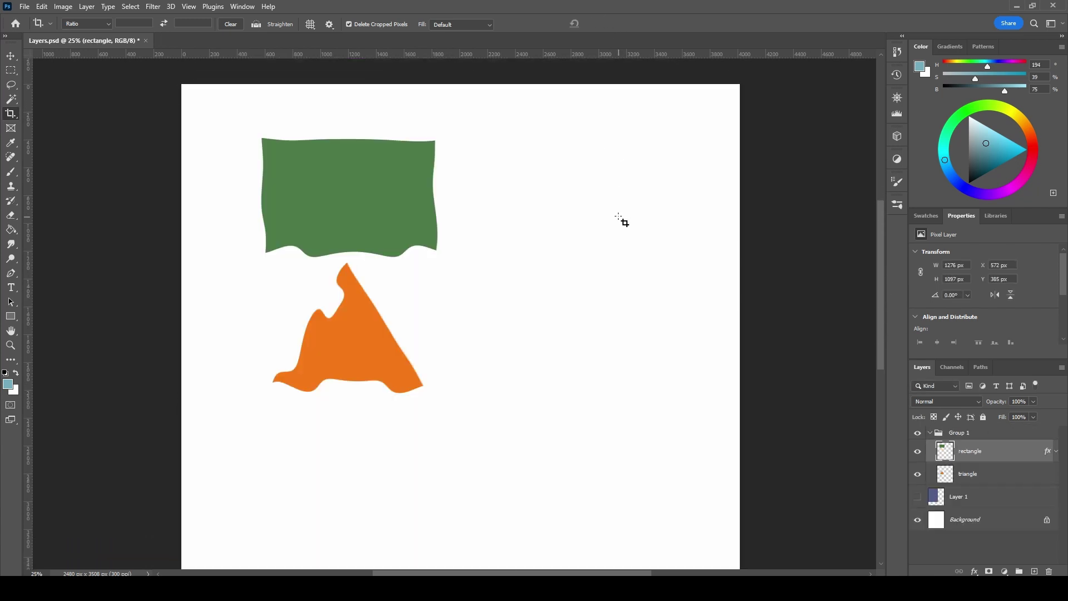
Undo the canvas extension made with the Crop tool
key("v")
key("ctrl+minus")
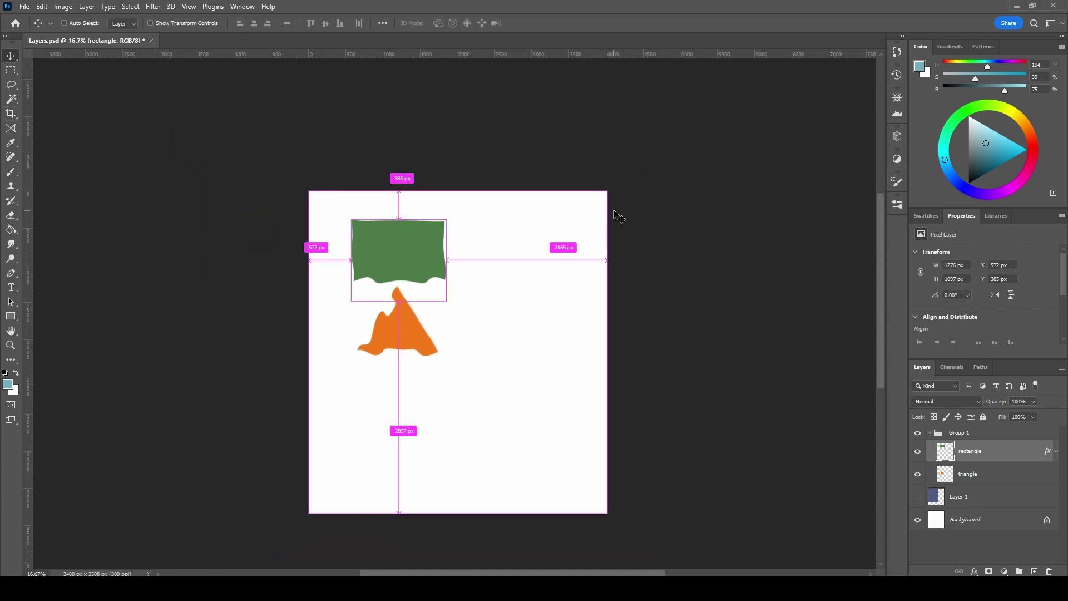
scroll(868, 288, "up", 1)
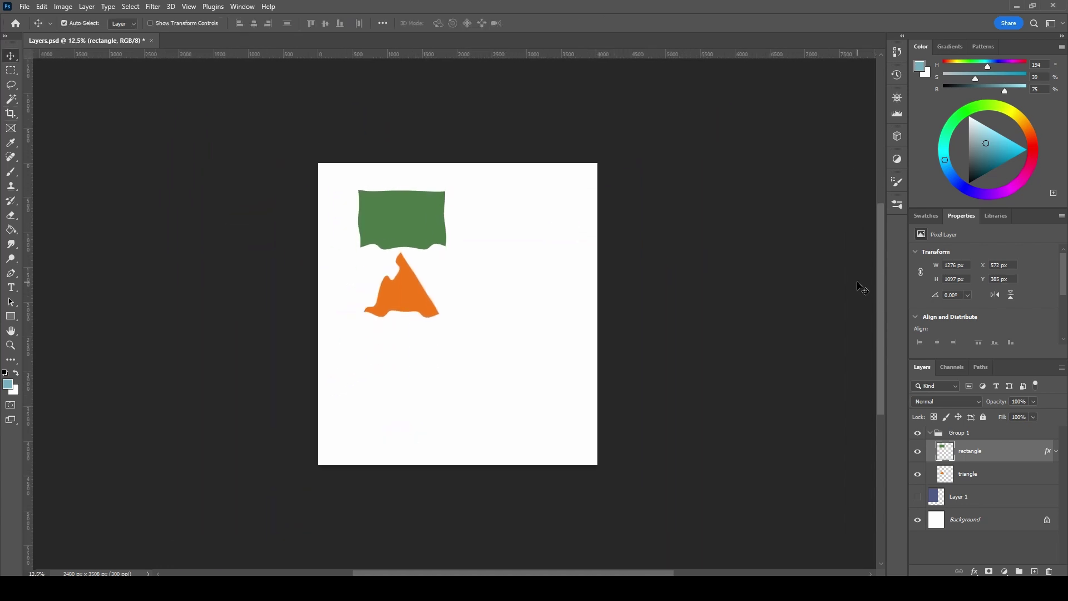
key("ctrl+plus")
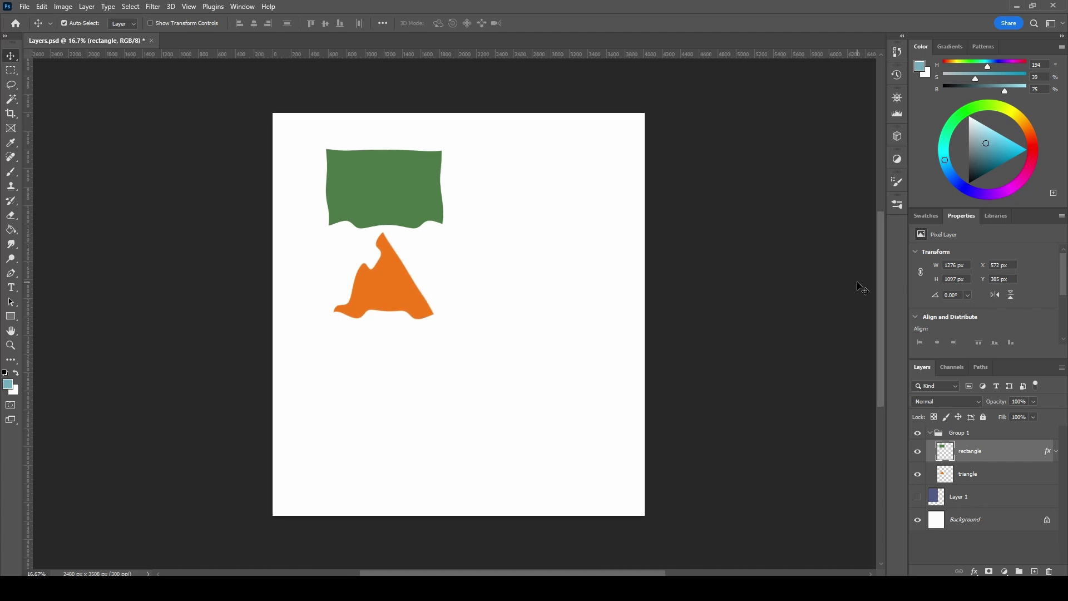
key("ctrl")
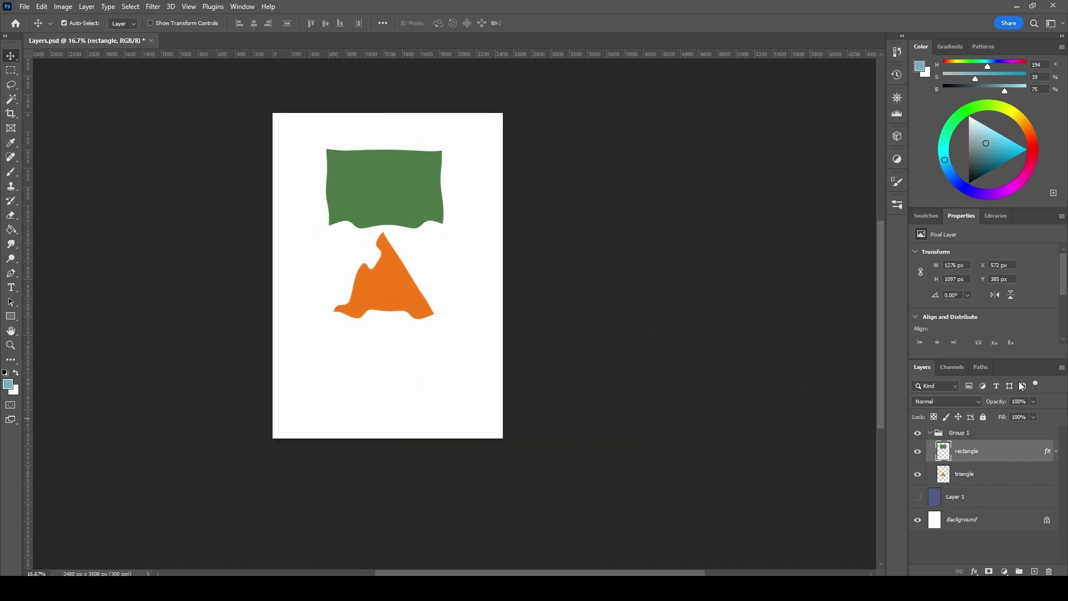
key("ctrl+plus")
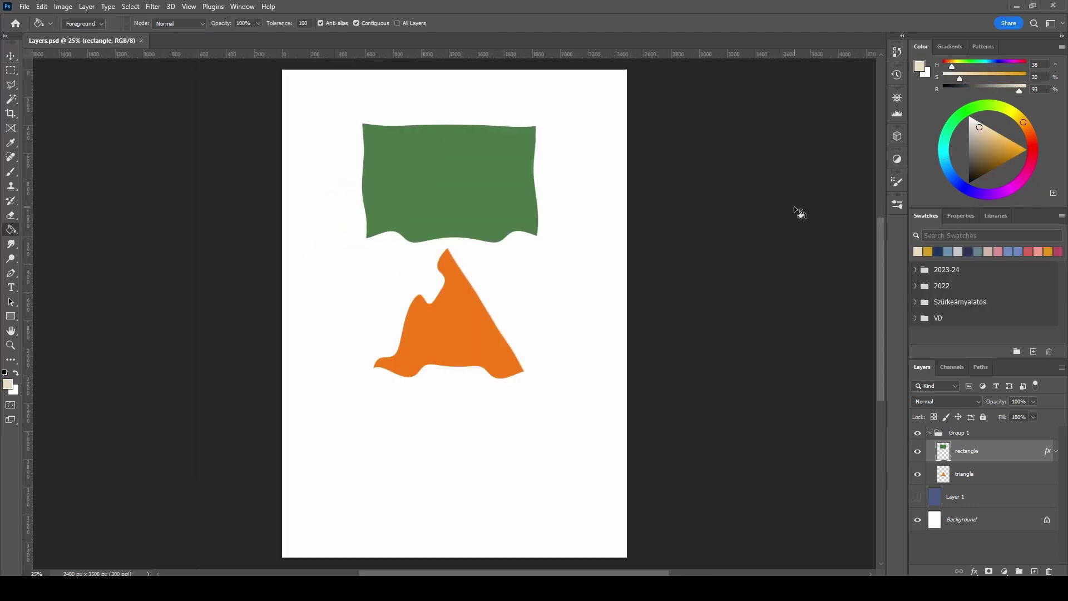